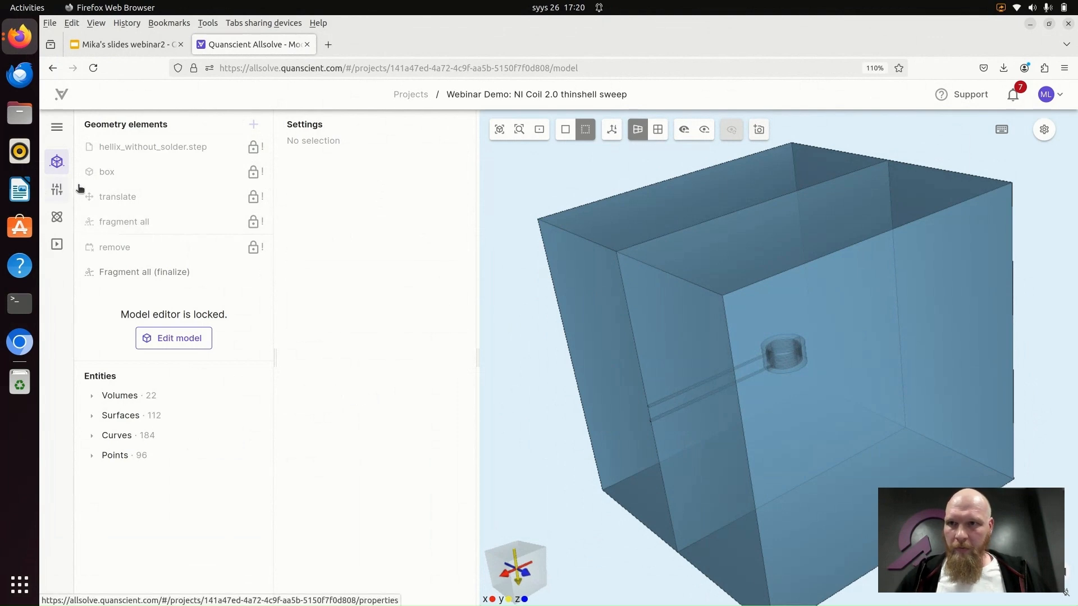
- Expand the side navigation and switch the geometry display from transparent to solid
click(57, 126)
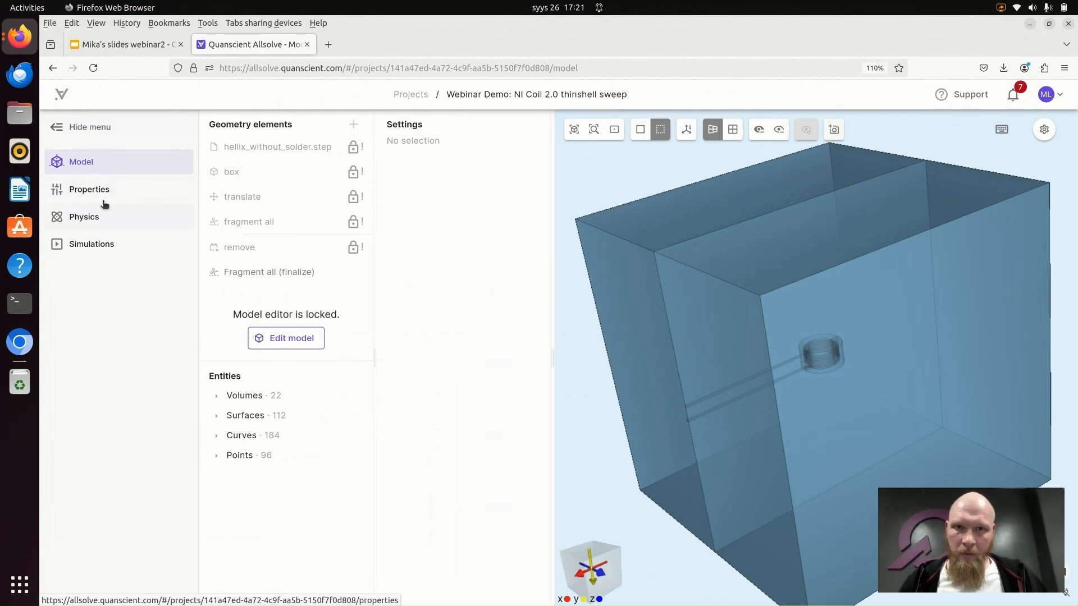
drag(604, 204, 767, 337)
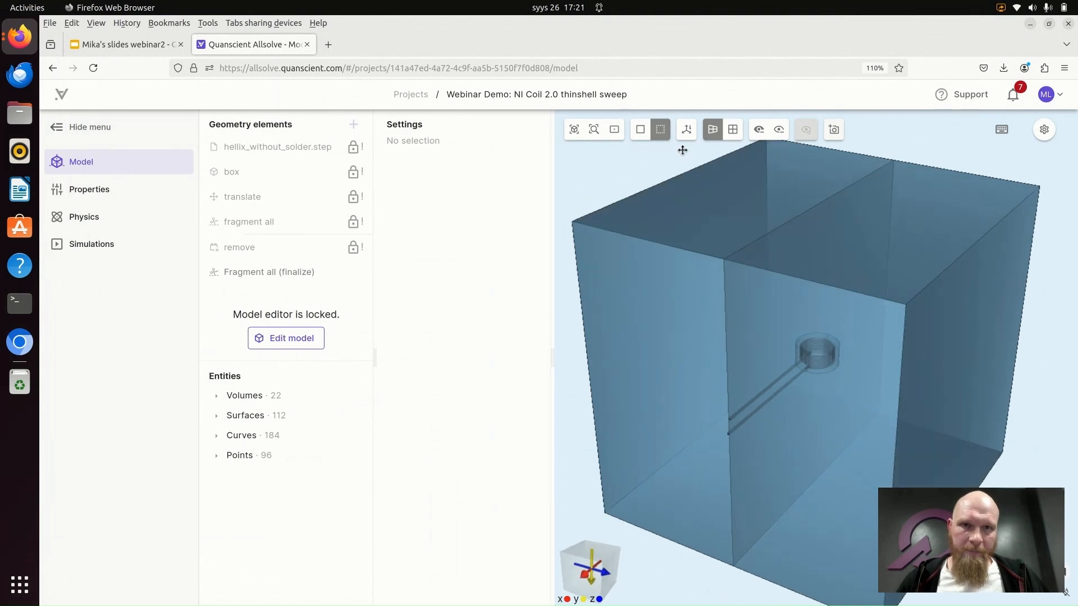
click(640, 132)
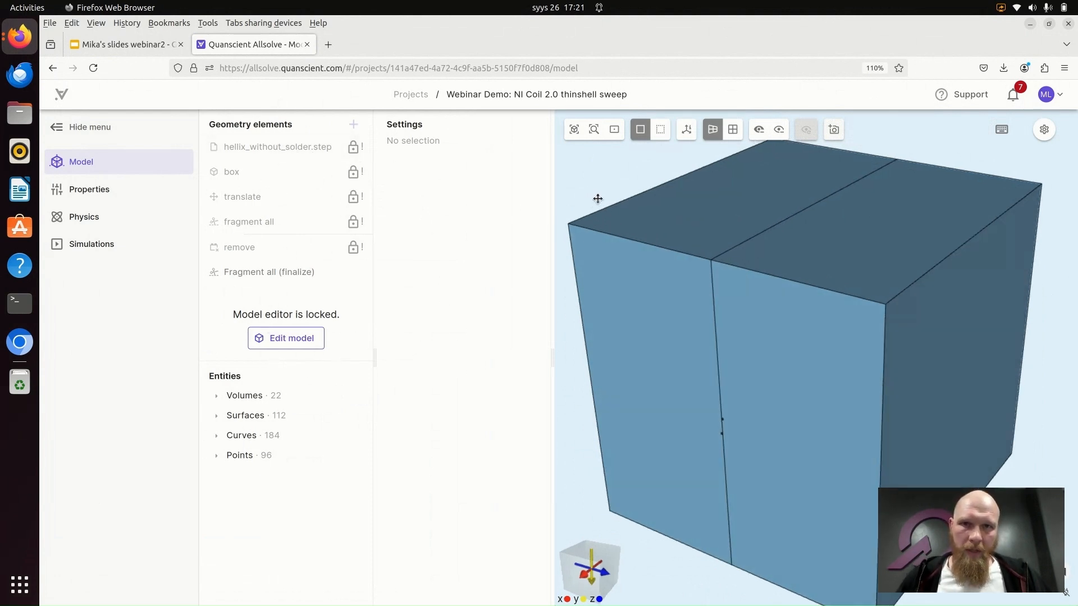
click(660, 131)
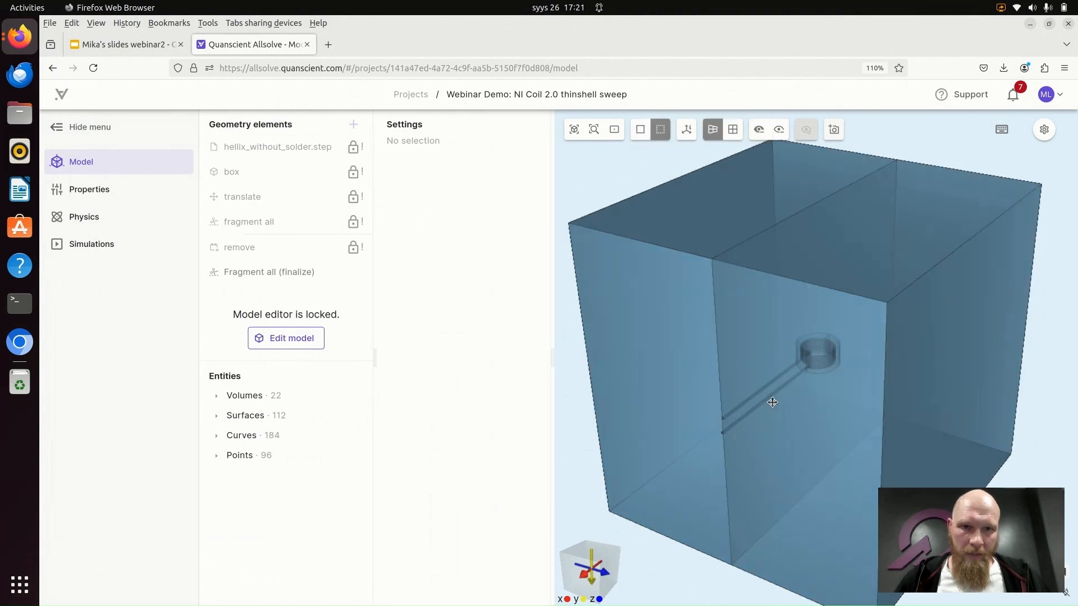
click(640, 130)
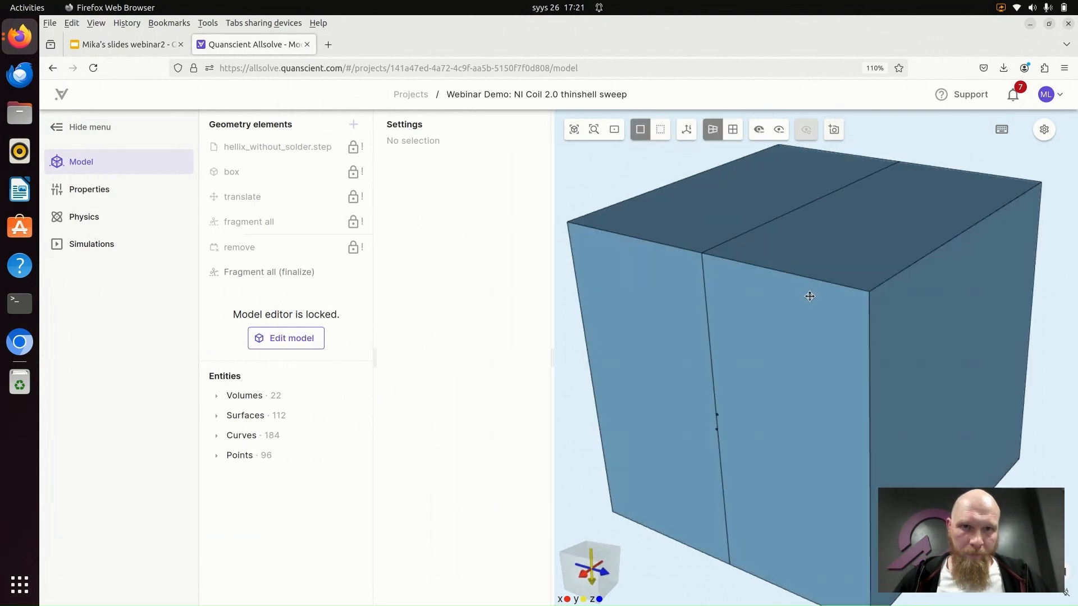
- Hide the two outer air box volumes so only the coil assembly with its current leads is shown
click(759, 130)
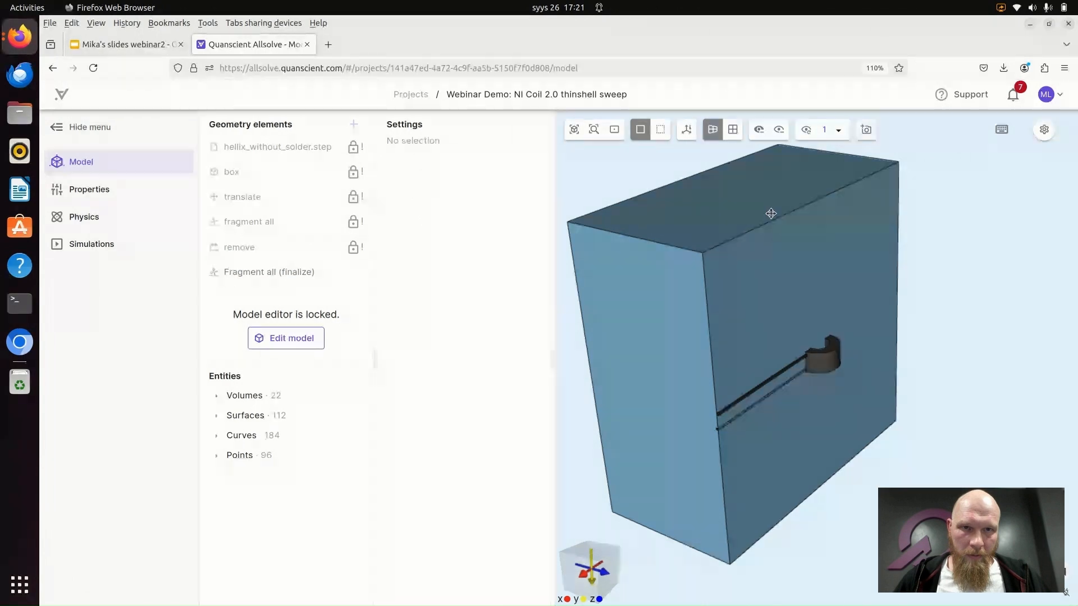
click(751, 236)
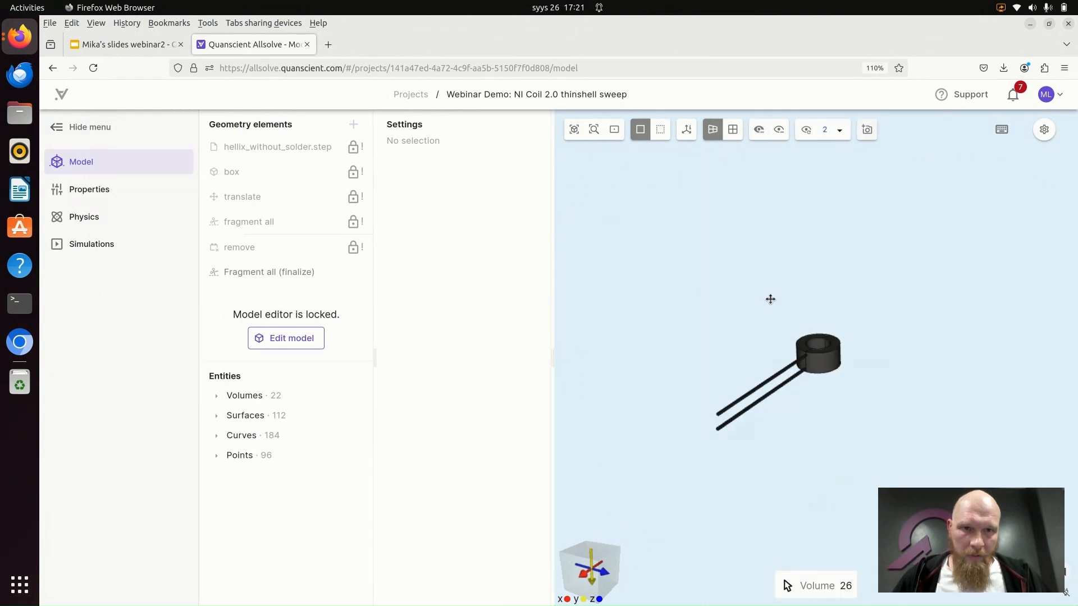
drag(842, 473, 849, 433)
scroll(849, 432, up, 3)
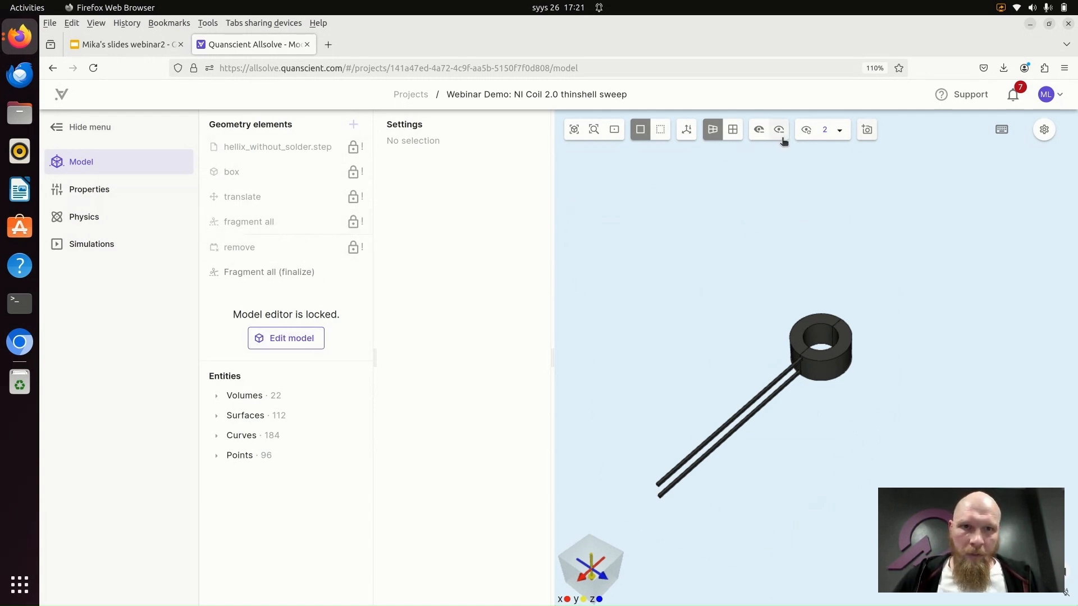
- Open the project properties and hide volume 24, the front half of the coil's steel casing
click(103, 188)
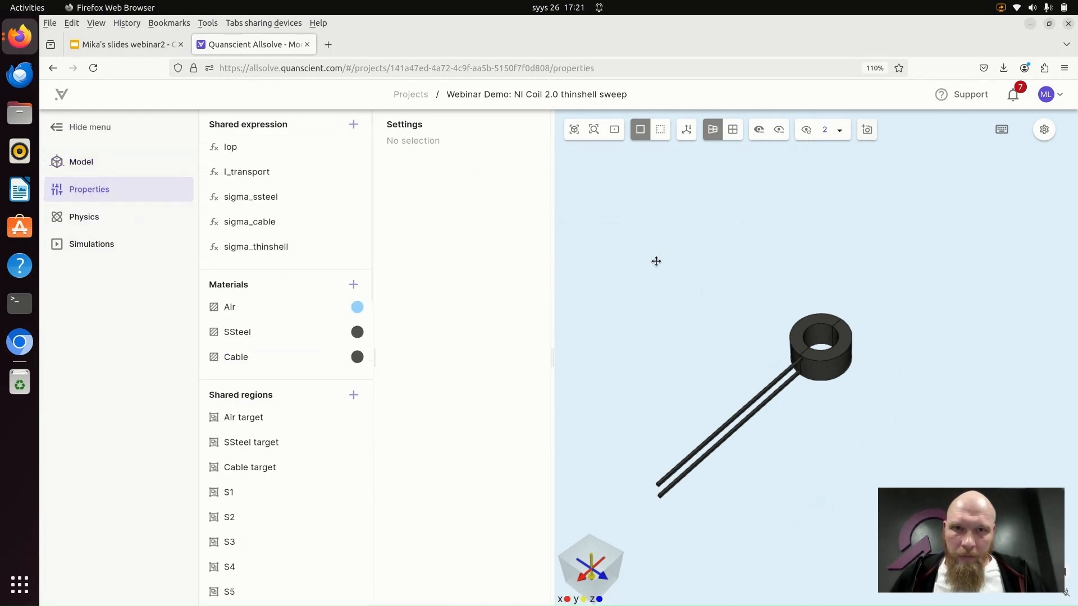
drag(655, 260, 673, 233)
scroll(590, 272, down, 3)
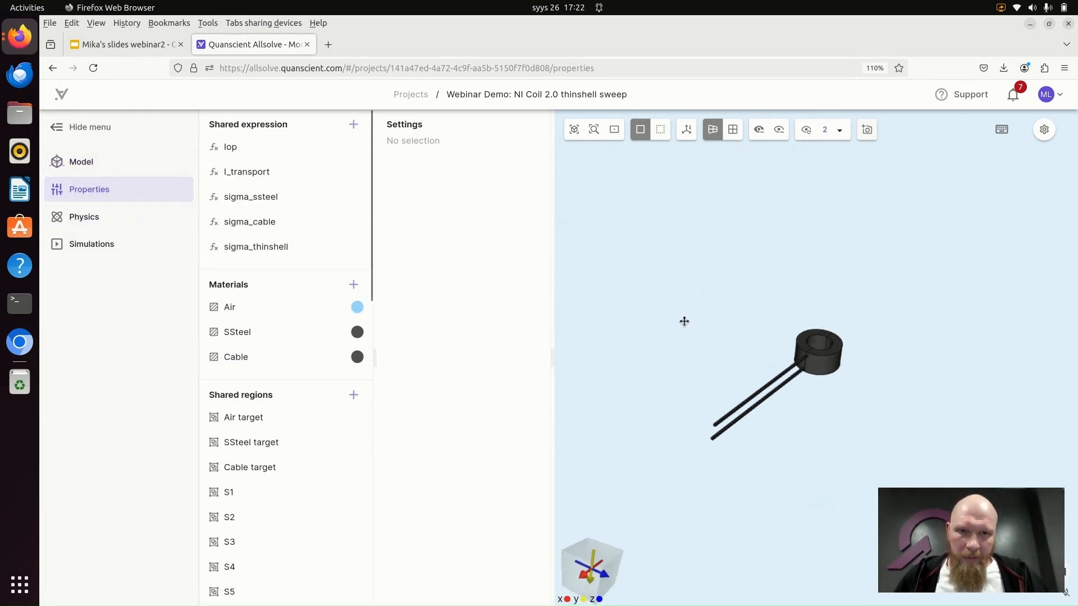
drag(683, 320, 669, 305)
click(760, 129)
click(829, 340)
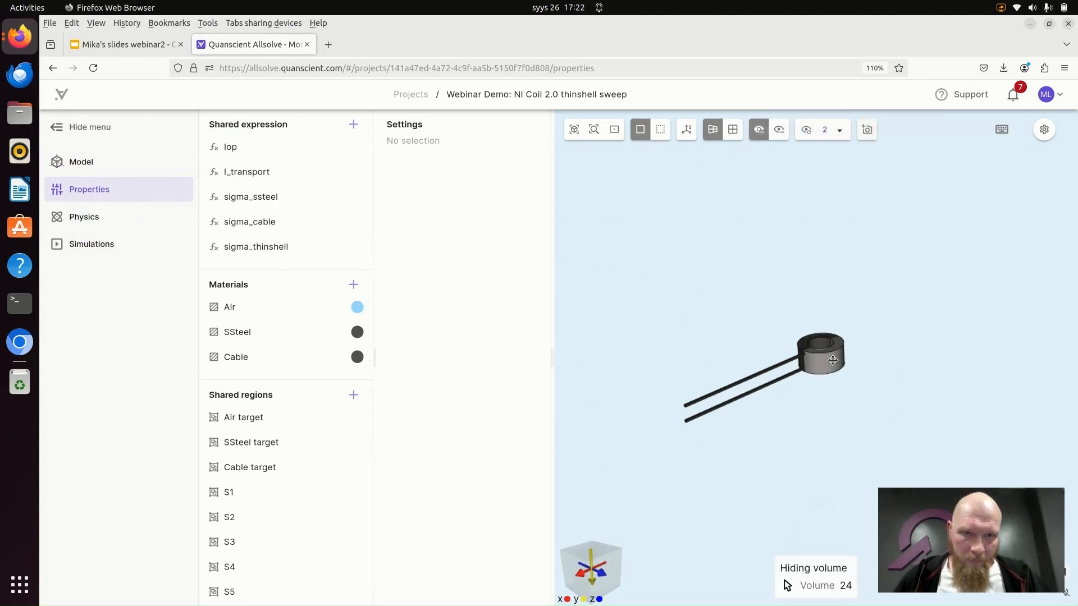
scroll(829, 404, up, 5)
drag(712, 454, 658, 410)
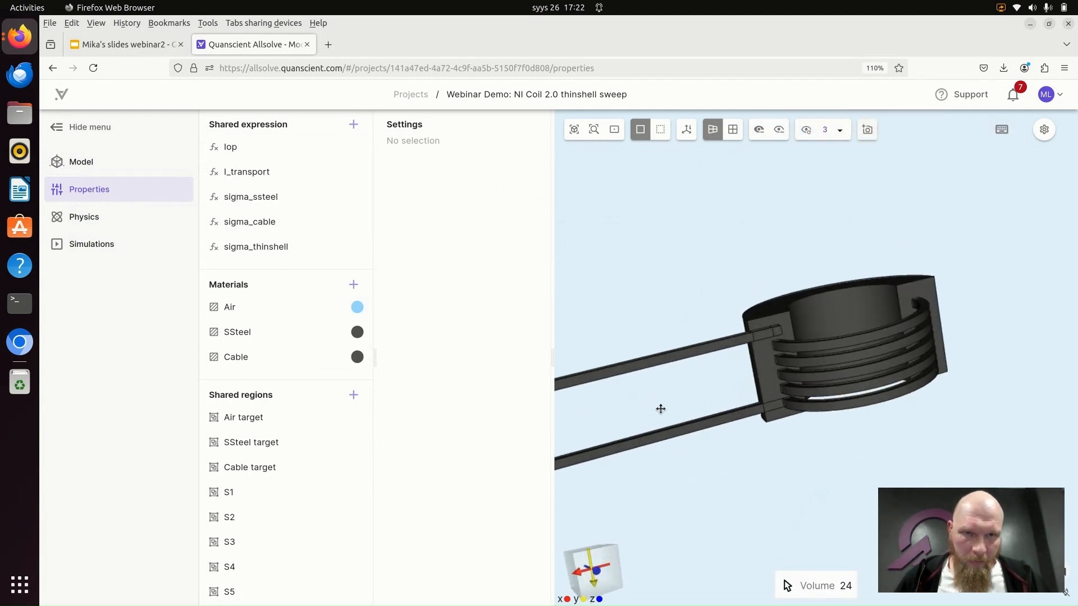
- Hide volume 8, the uppermost exposed cable turn of the coil
click(759, 132)
click(842, 340)
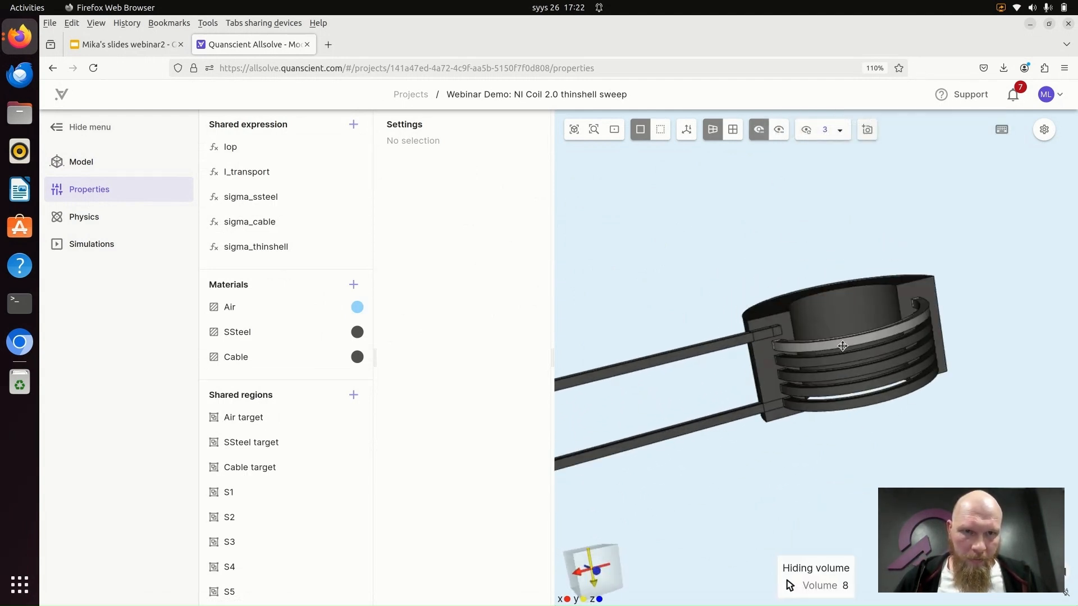
right_drag(704, 267, 761, 203)
scroll(743, 240, up, 3)
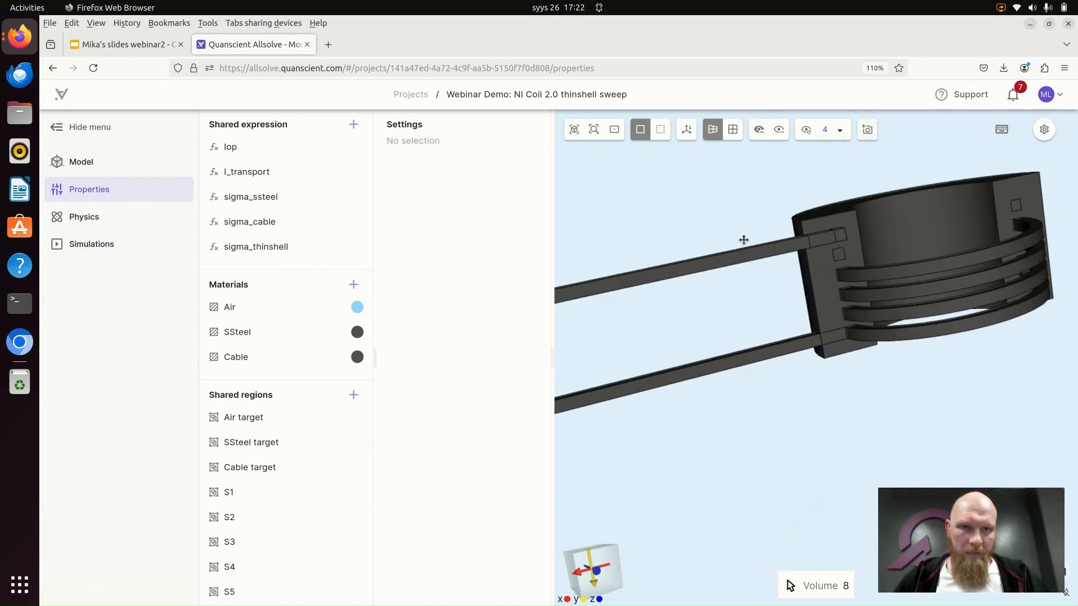
- Examine the exposed cable turns and the square cable cross-sections on the steel casing's cut face up close
right_drag(694, 223, 623, 240)
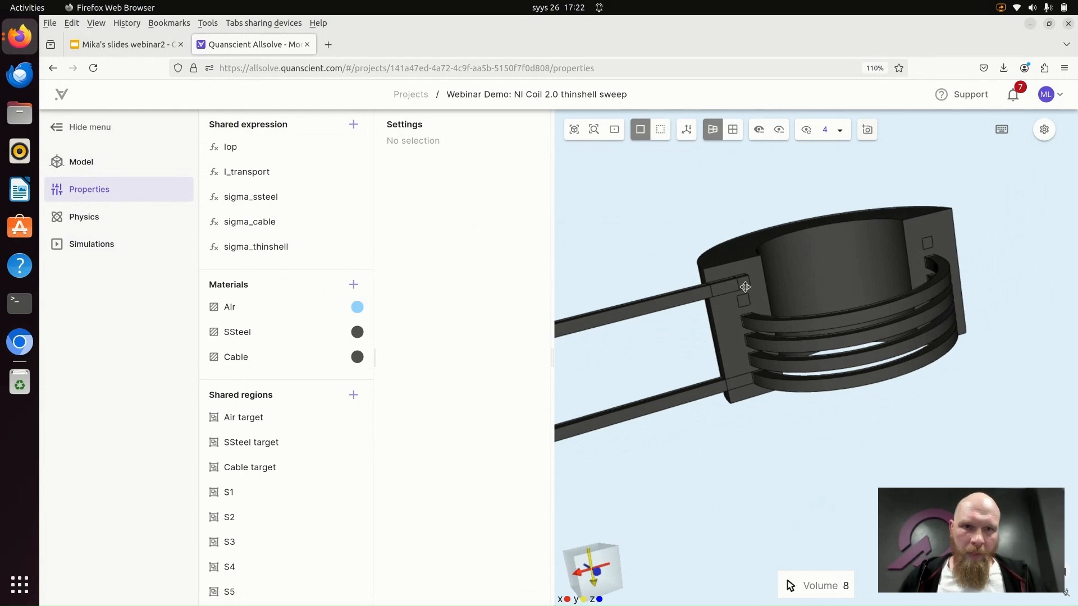
scroll(742, 292, up, 2)
scroll(743, 292, up, 5)
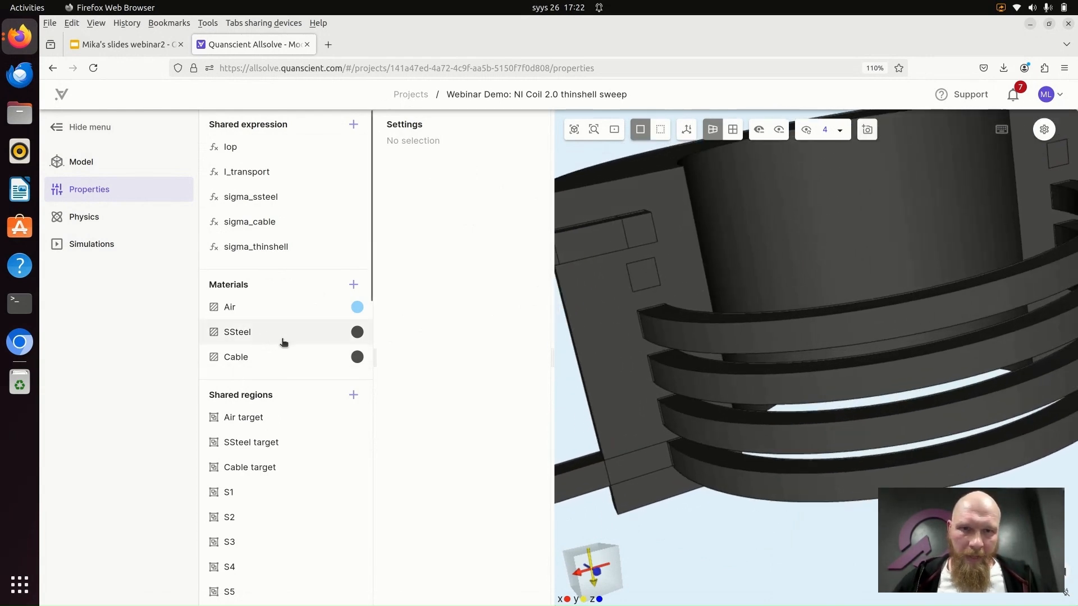
scroll(722, 277, up, 4)
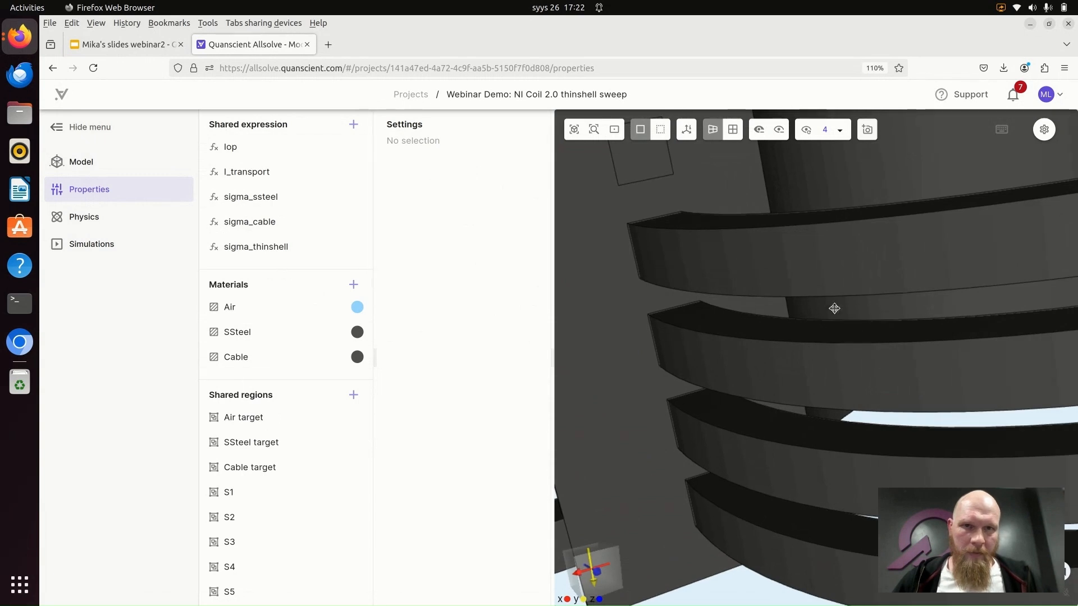
click(614, 130)
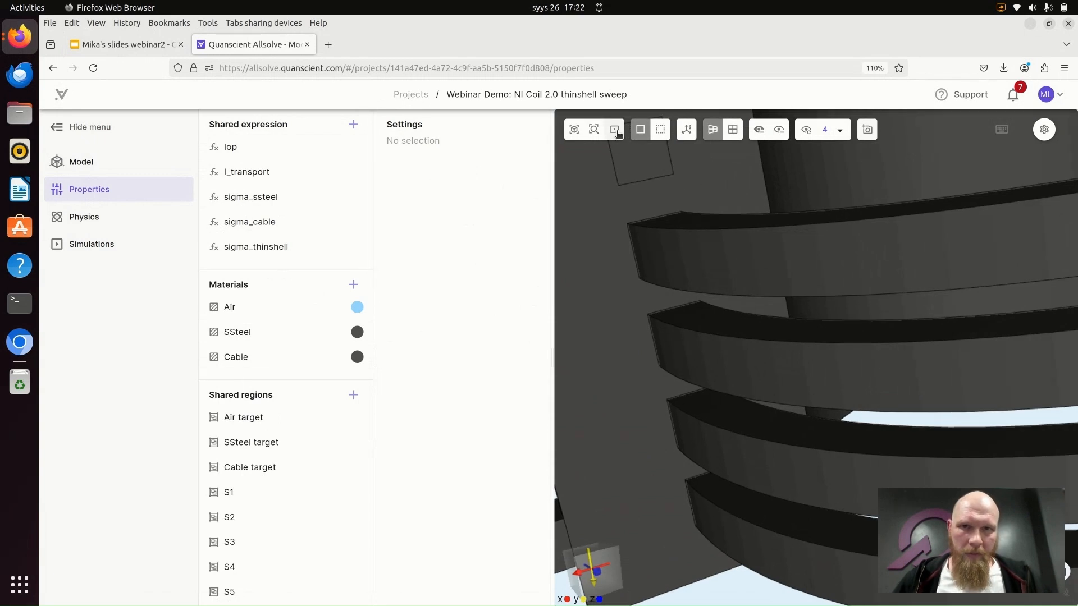
click(644, 176)
click(815, 368)
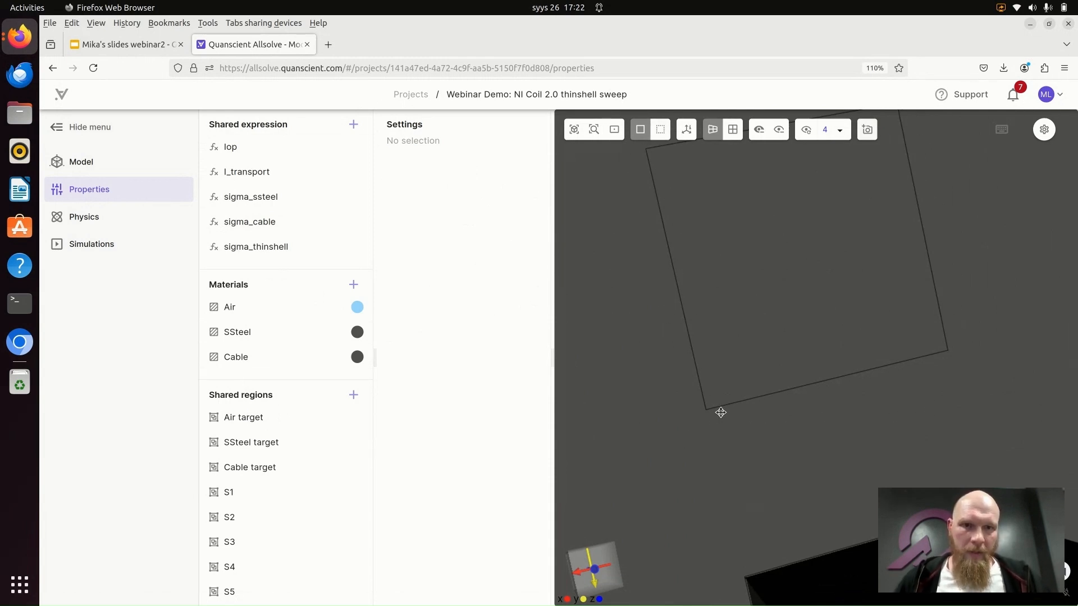
scroll(721, 413, up, 5)
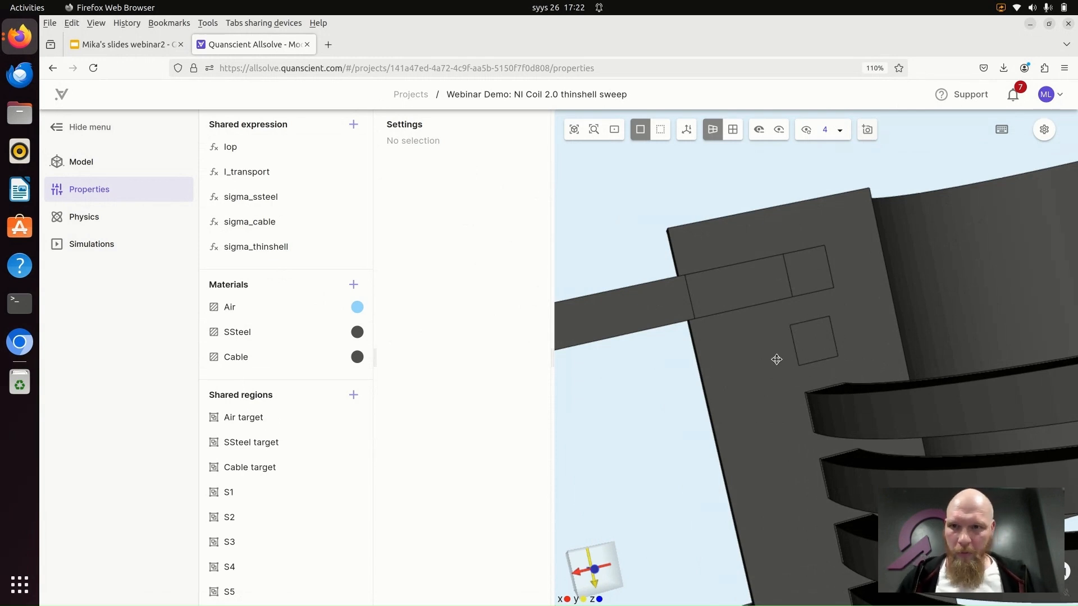
scroll(798, 336, down, 7)
drag(763, 387, 870, 402)
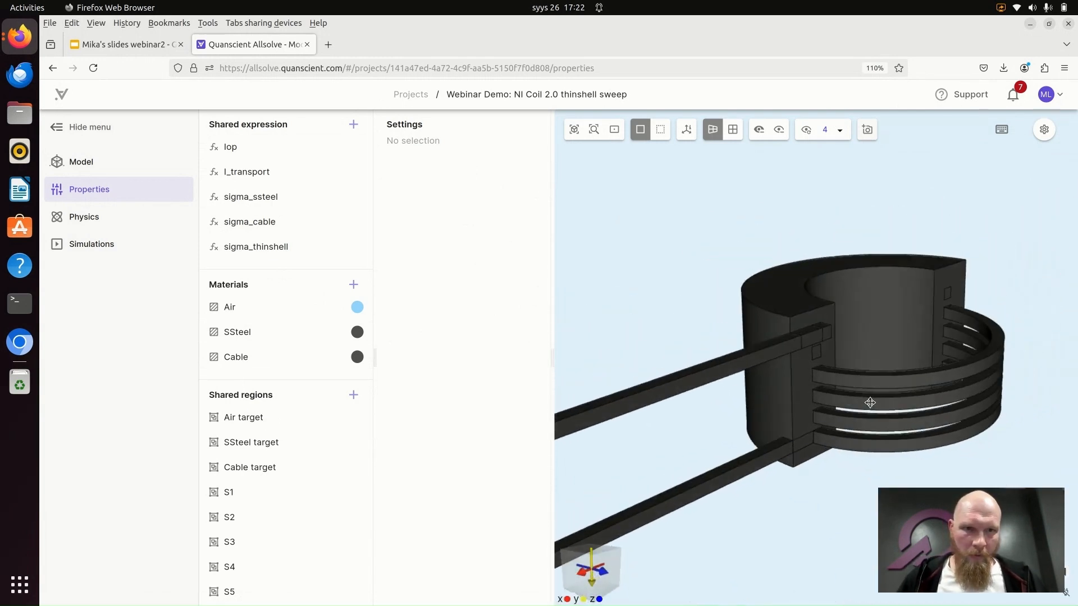
- Review the SSteel material and highlight the volumes of the SSteel target and Cable target shared regions
click(262, 336)
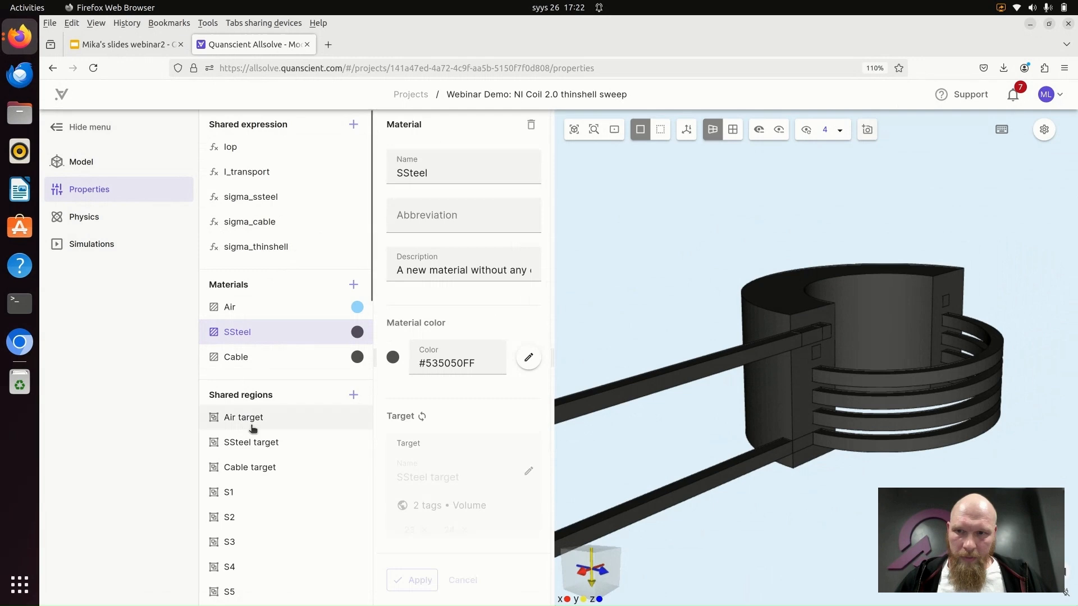
click(260, 441)
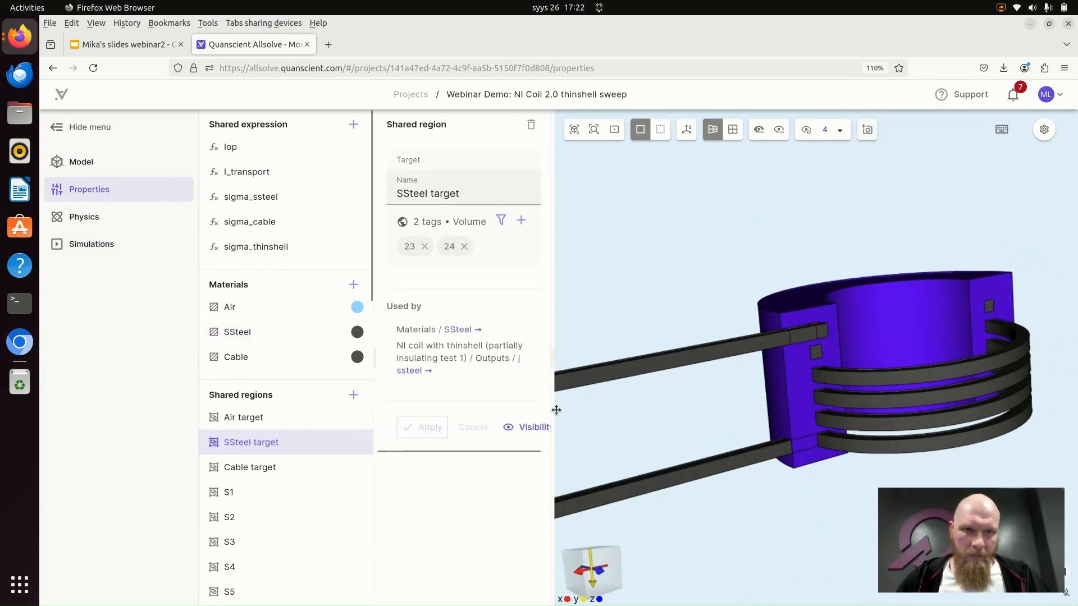
click(288, 470)
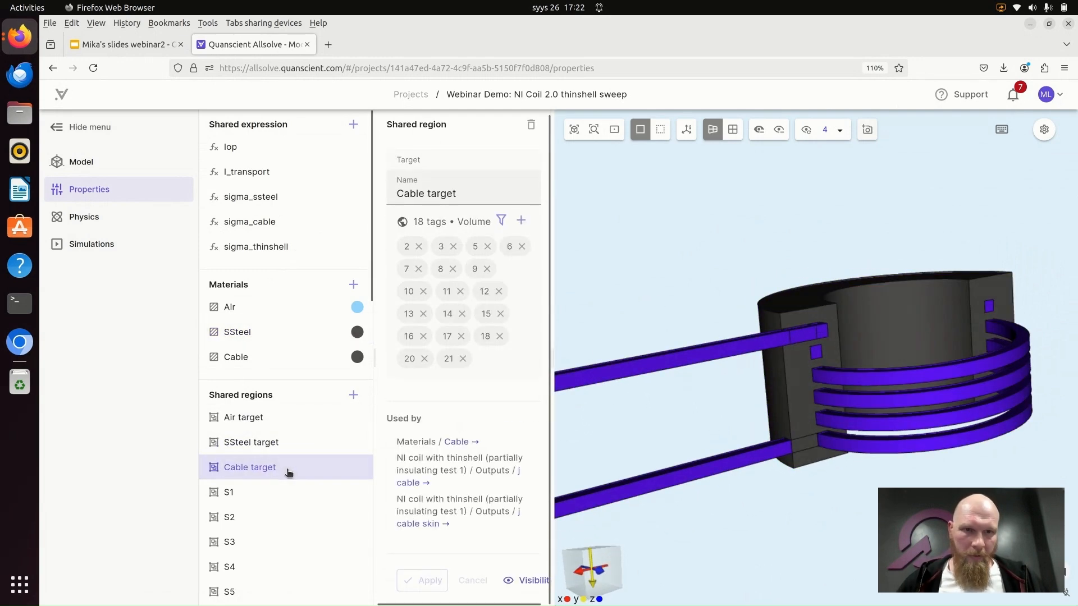
drag(850, 579, 851, 552)
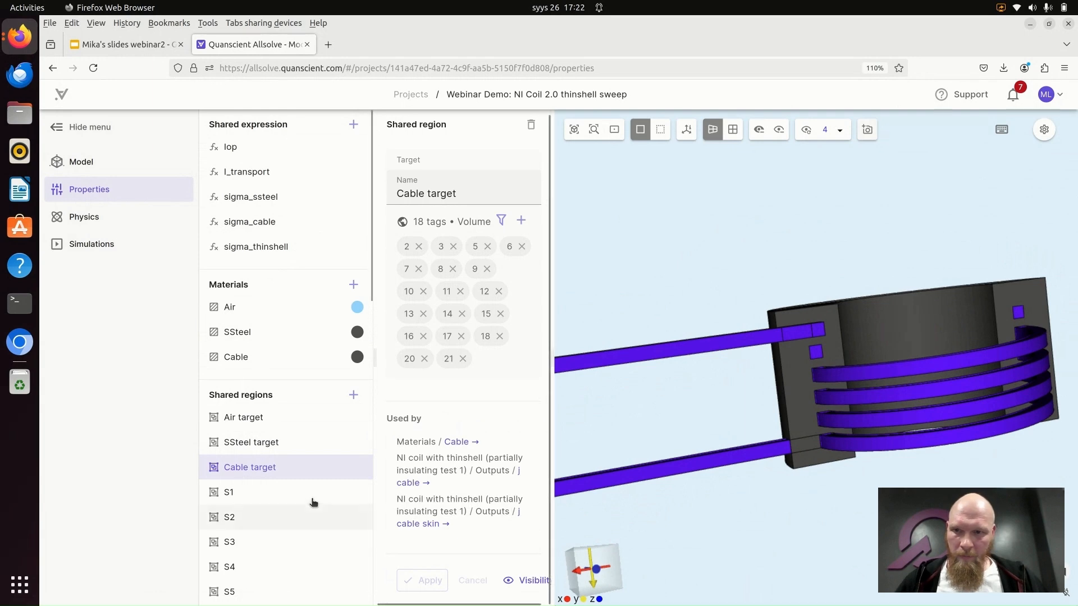
- Look through the remaining shared regions and open the S1 surface region
scroll(313, 497, down, 1)
scroll(275, 314, down, 1)
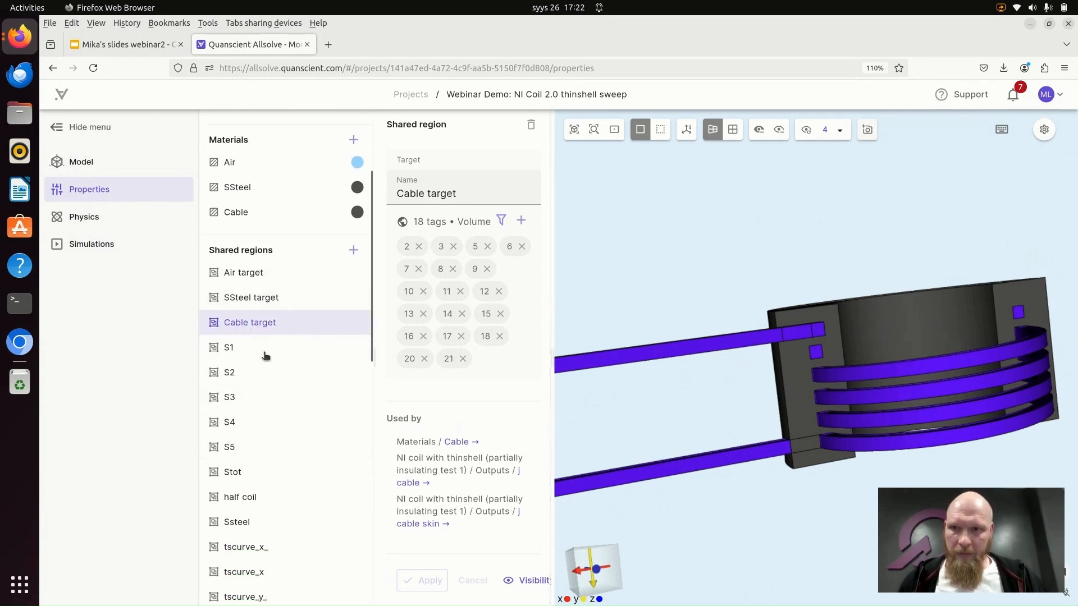
scroll(271, 476, down, 1)
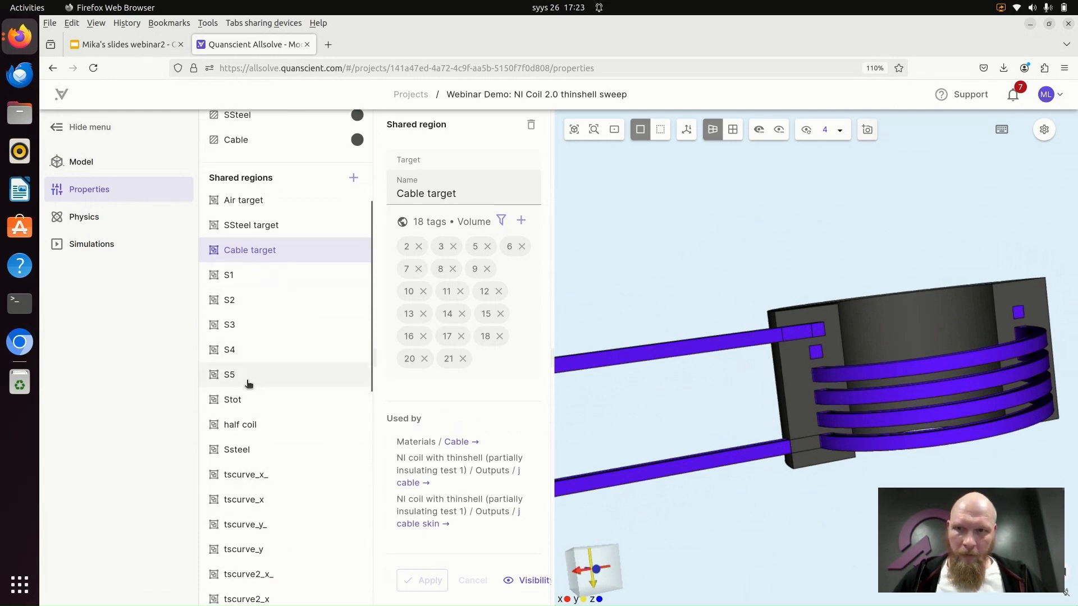
click(246, 276)
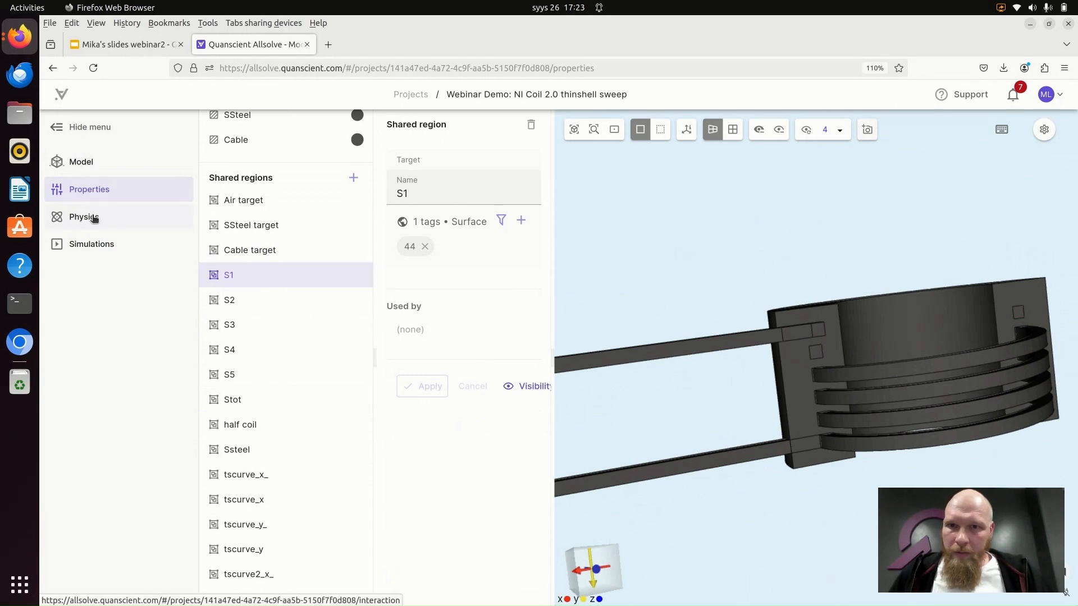
- Review the shared expressions Iop, I_transport, sigma_ssteel, sigma_cable and sigma_thinshell, returning to sigma_cable
scroll(317, 217, up, 4)
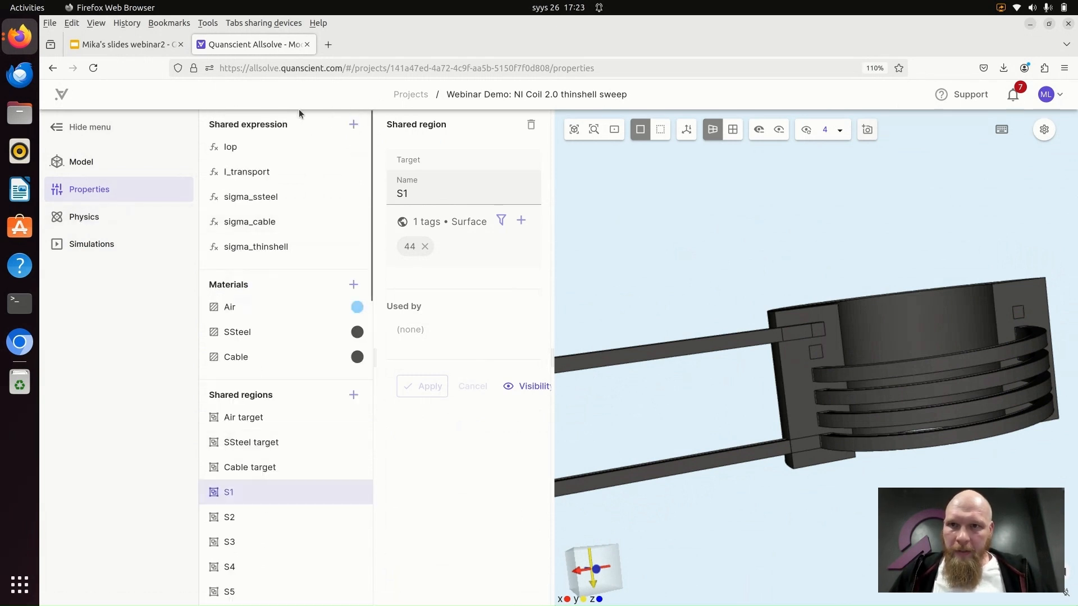
click(241, 151)
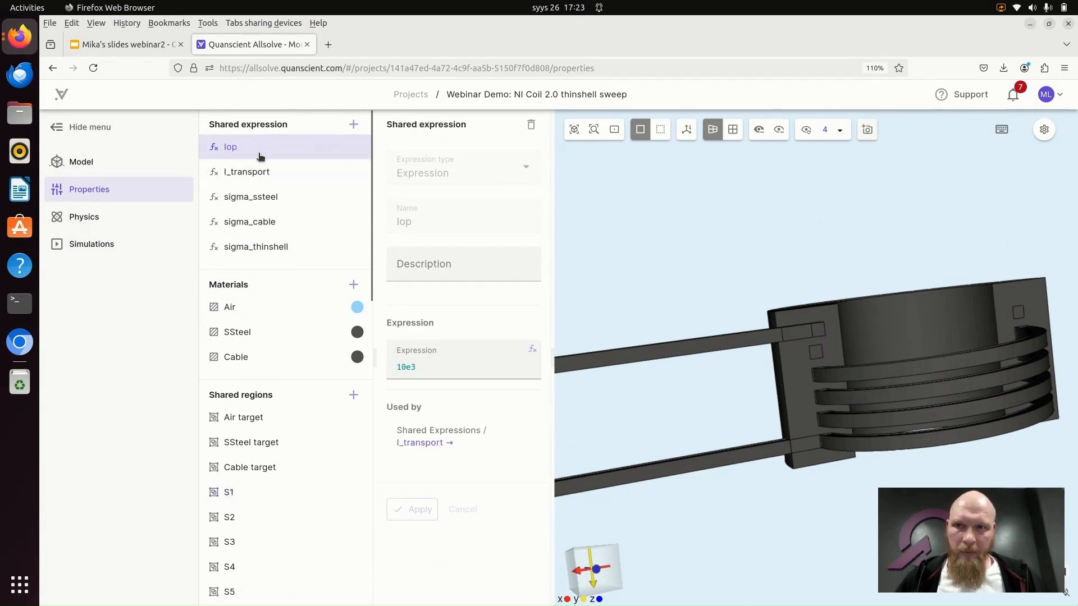
click(251, 173)
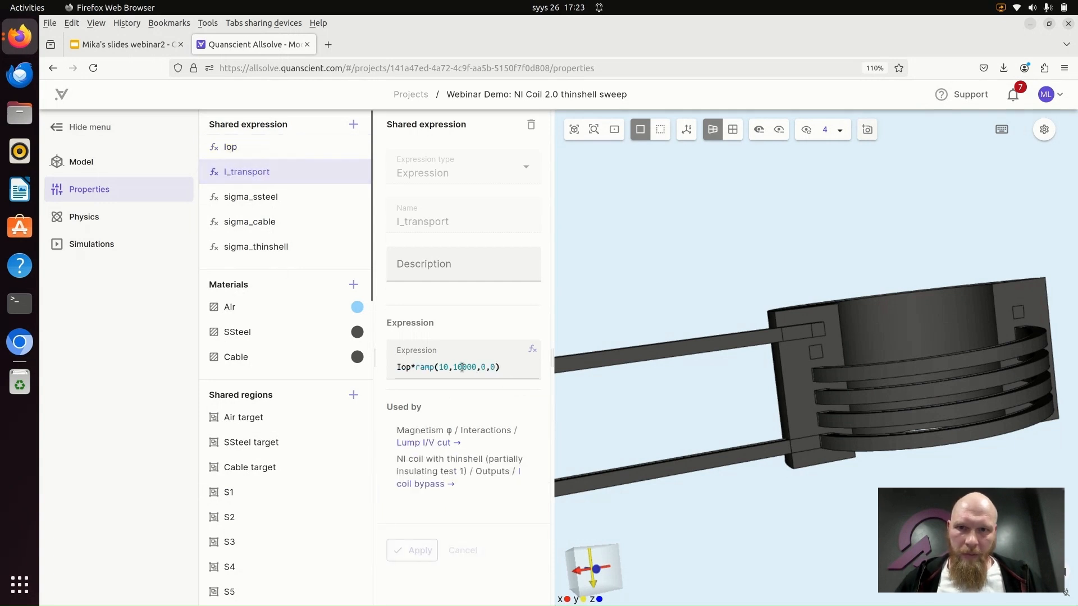
click(262, 199)
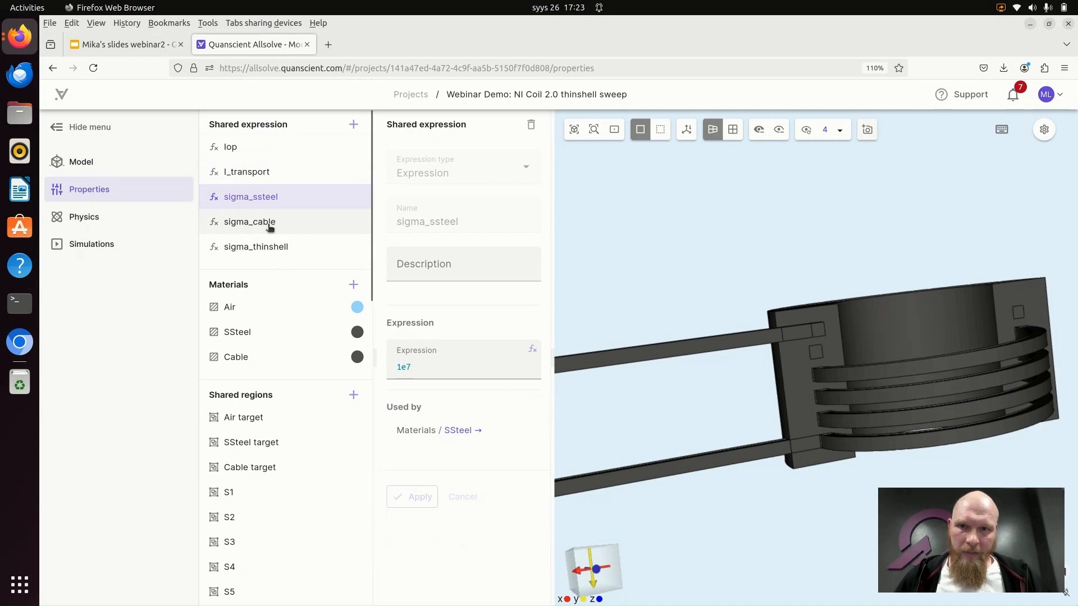
click(270, 224)
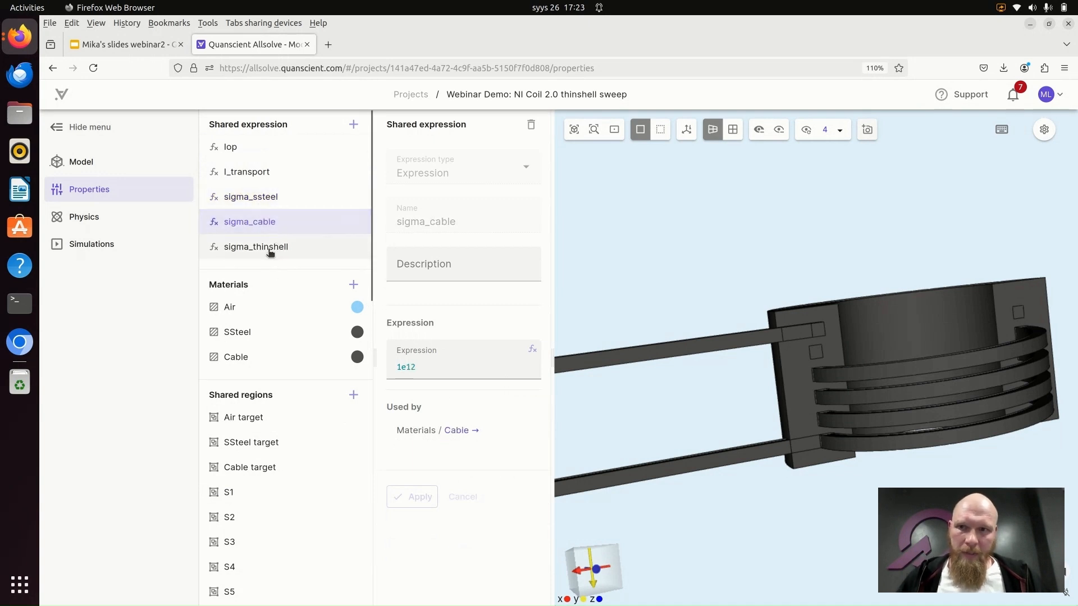
click(272, 250)
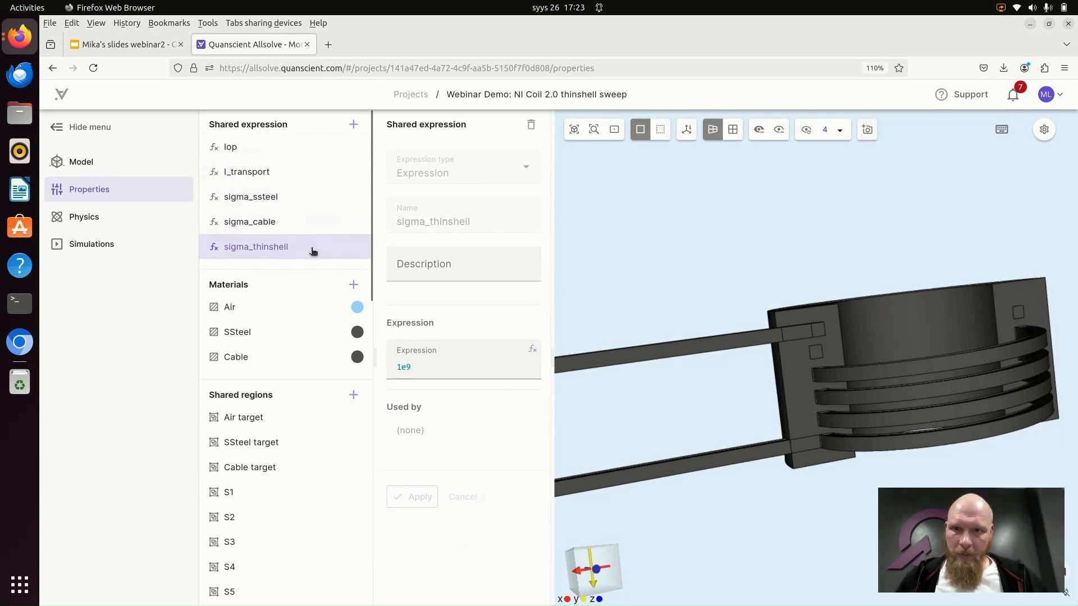
click(275, 229)
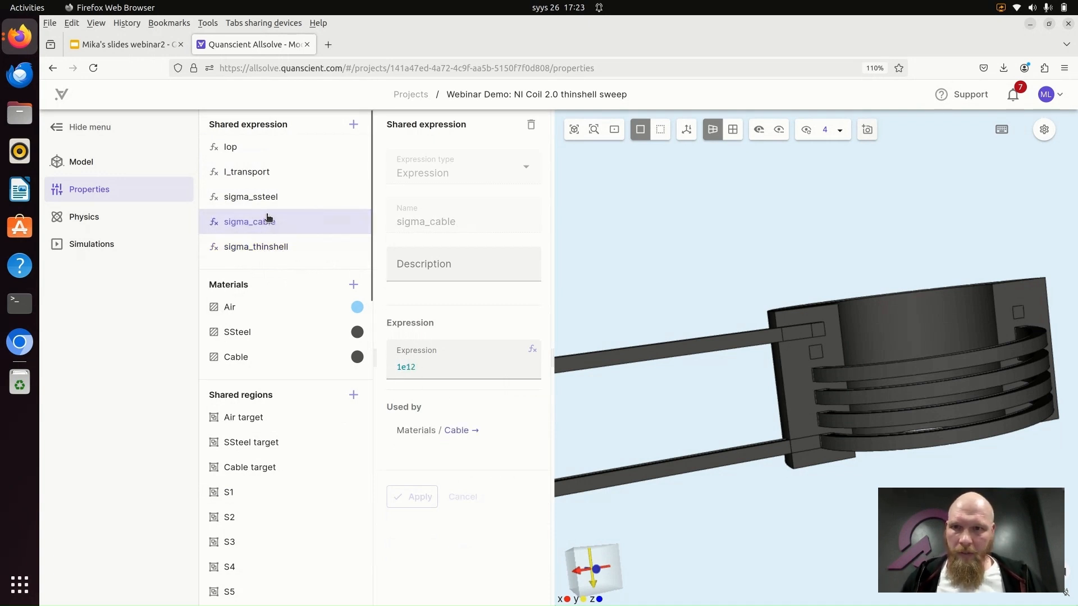
- Review the sigma_ssteel expression, then inspect the target volumes of the Magnetism H physics on the coil model
click(275, 197)
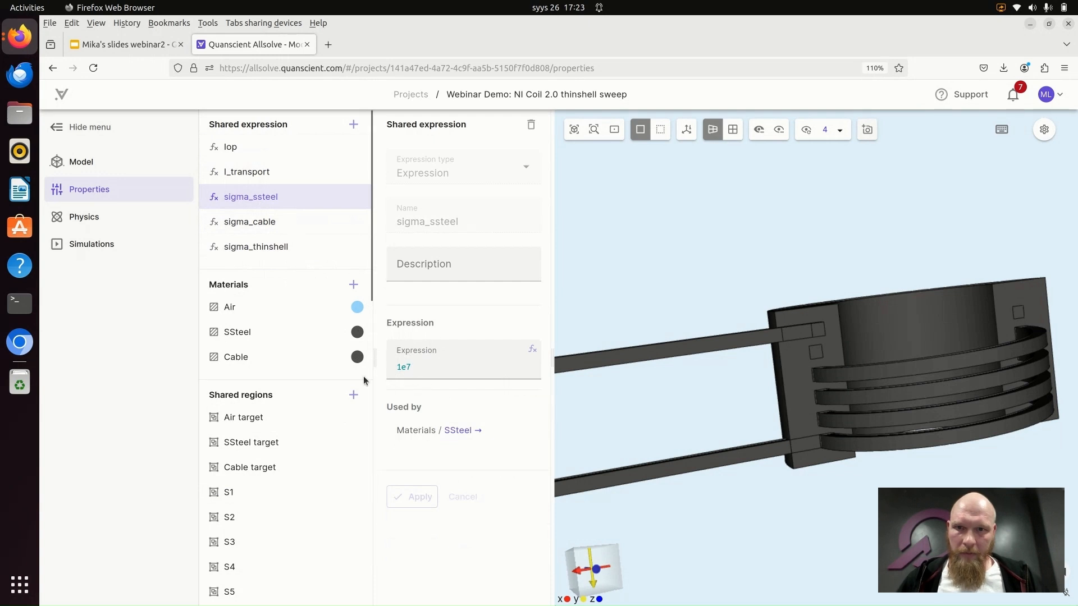
click(95, 218)
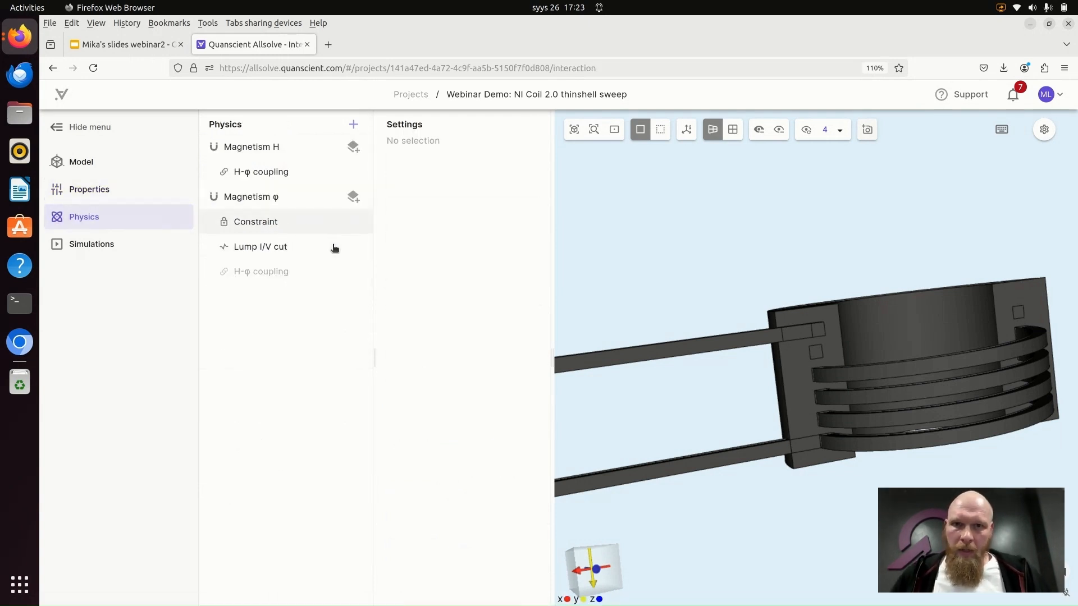
drag(642, 247, 679, 290)
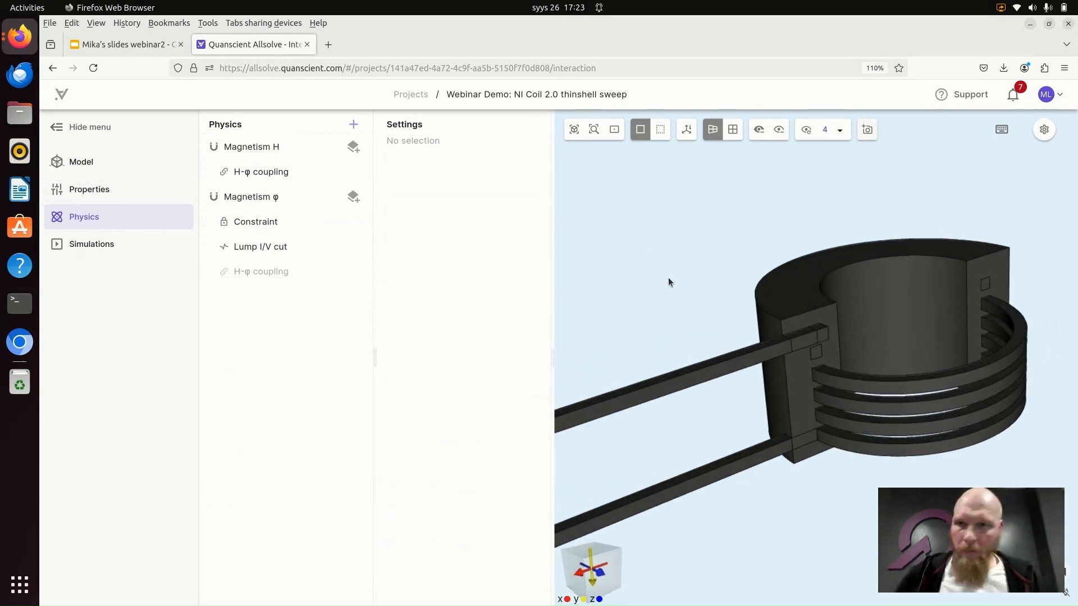
click(274, 149)
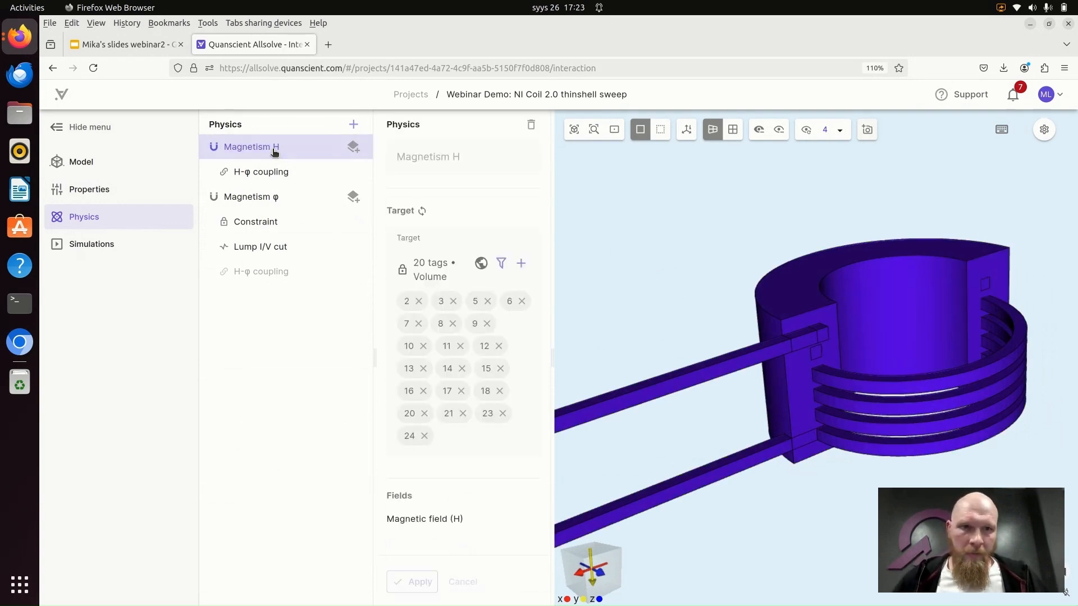
drag(599, 220, 706, 223)
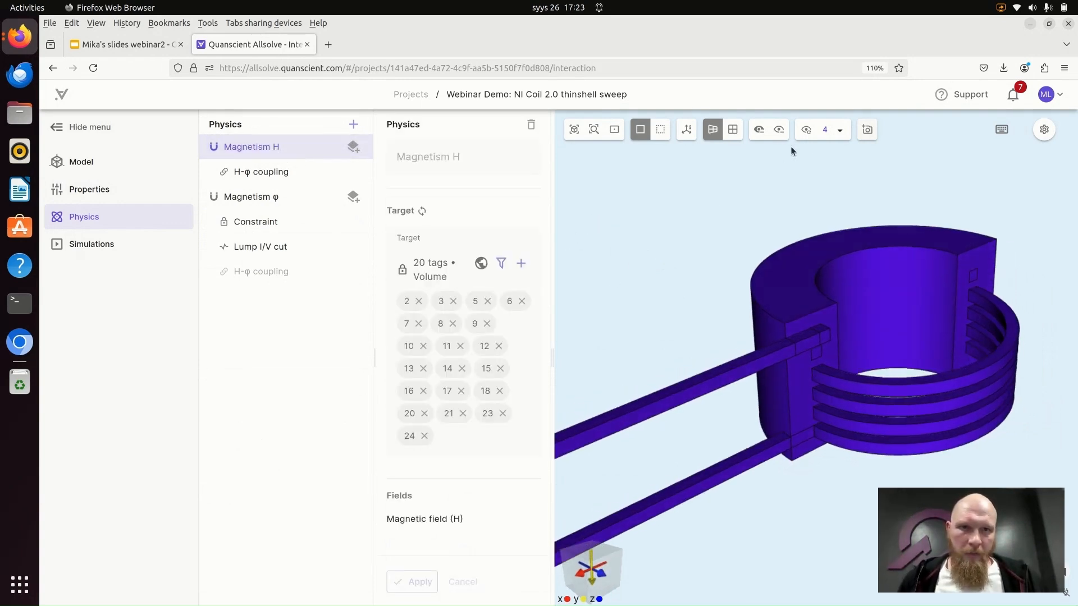
- Restore all hidden volumes and display the whole model as translucent with the Magnetism H targets highlighted
click(806, 130)
click(660, 129)
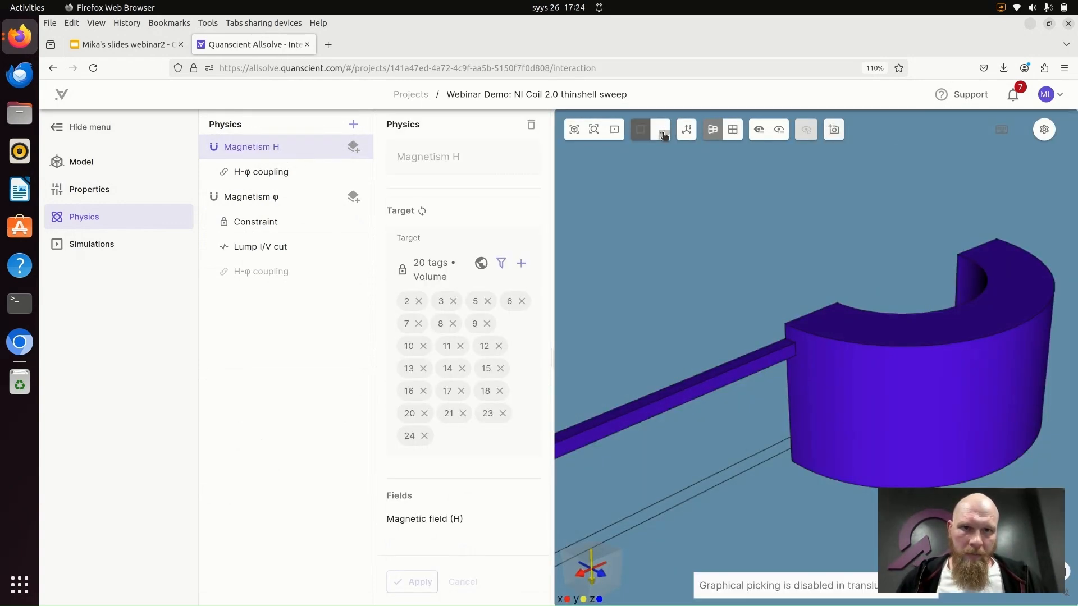
scroll(668, 268, down, 6)
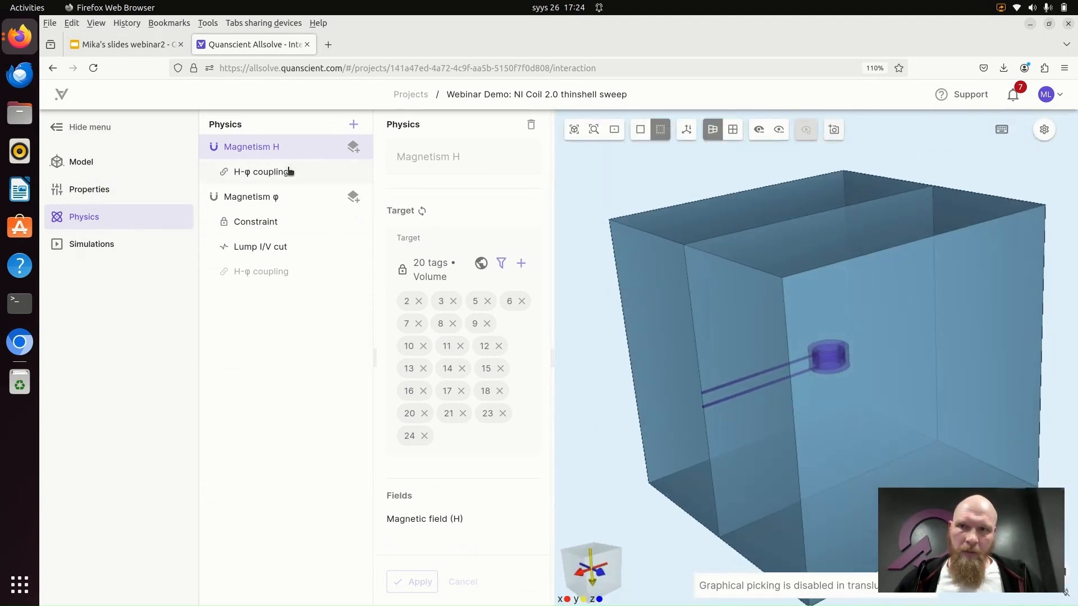
- Review the Magnetism φ physics and highlight its target volume 26 in the air box
click(269, 202)
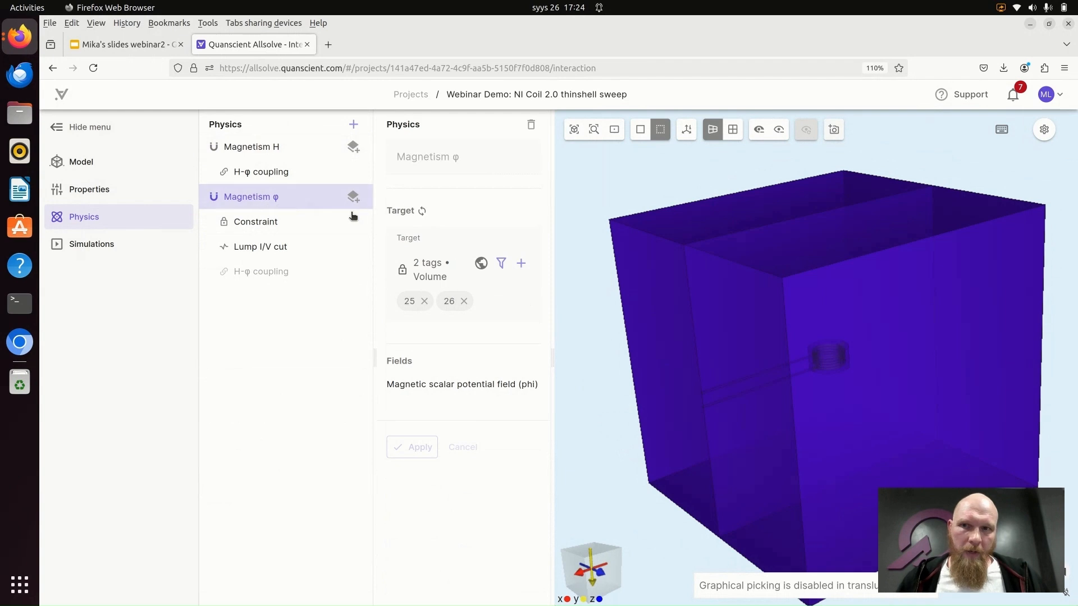
drag(580, 200, 587, 218)
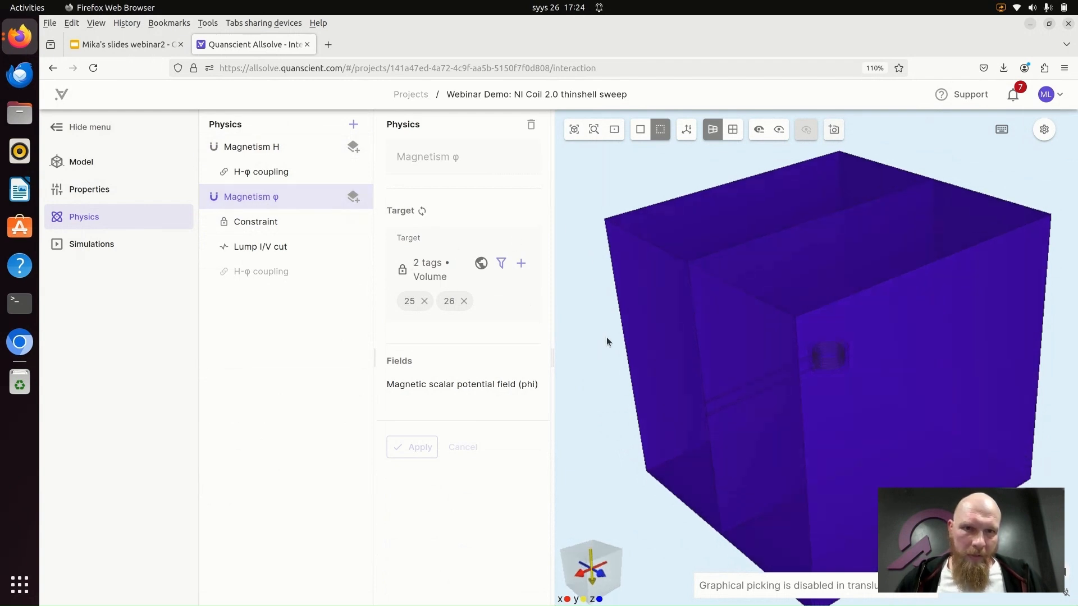
mouse_move(450, 301)
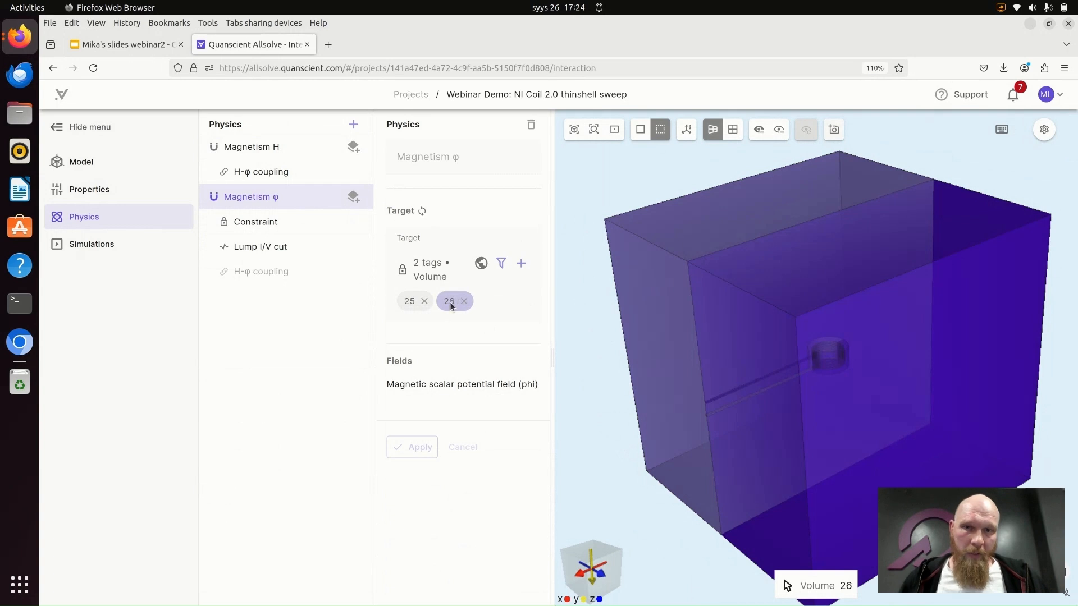
- Review the Constraint interaction of Magnetism φ, switch back to solid display and examine the air box's outer face and corner points
click(267, 226)
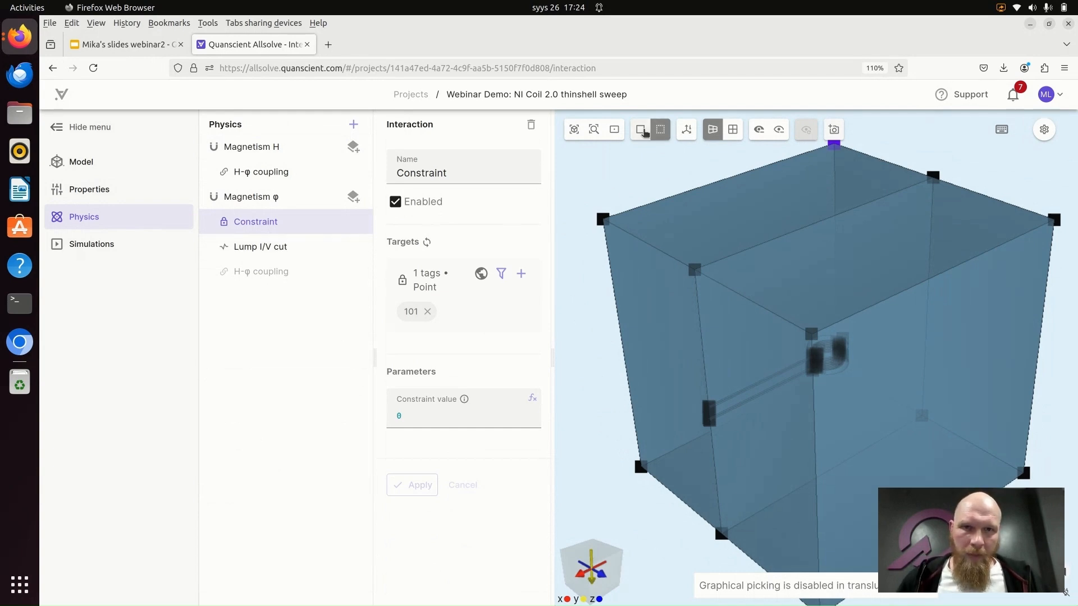
click(640, 130)
drag(602, 362, 654, 328)
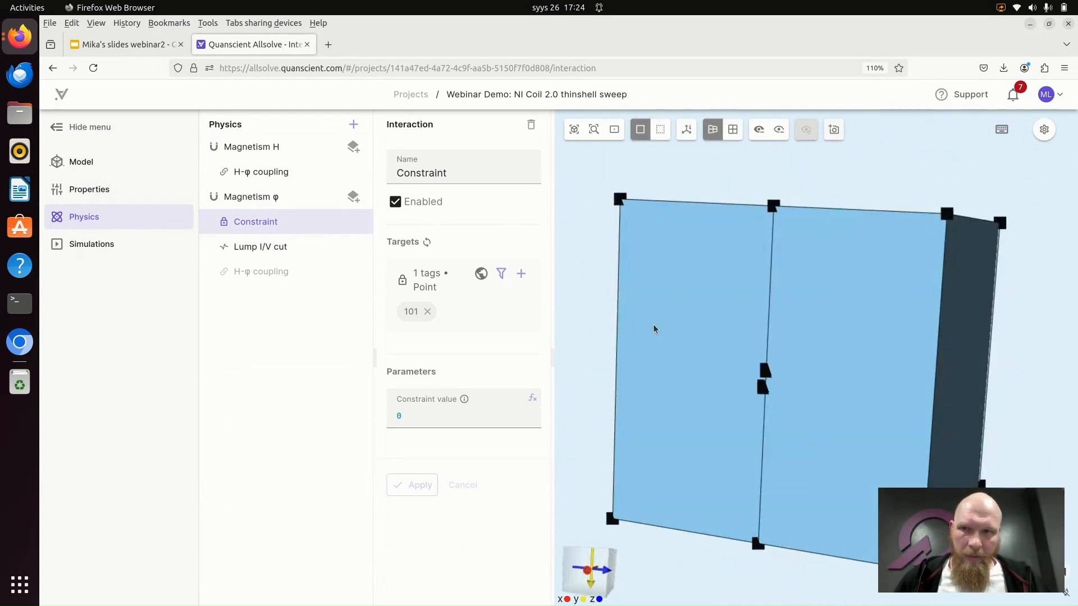
scroll(683, 160, up, 3)
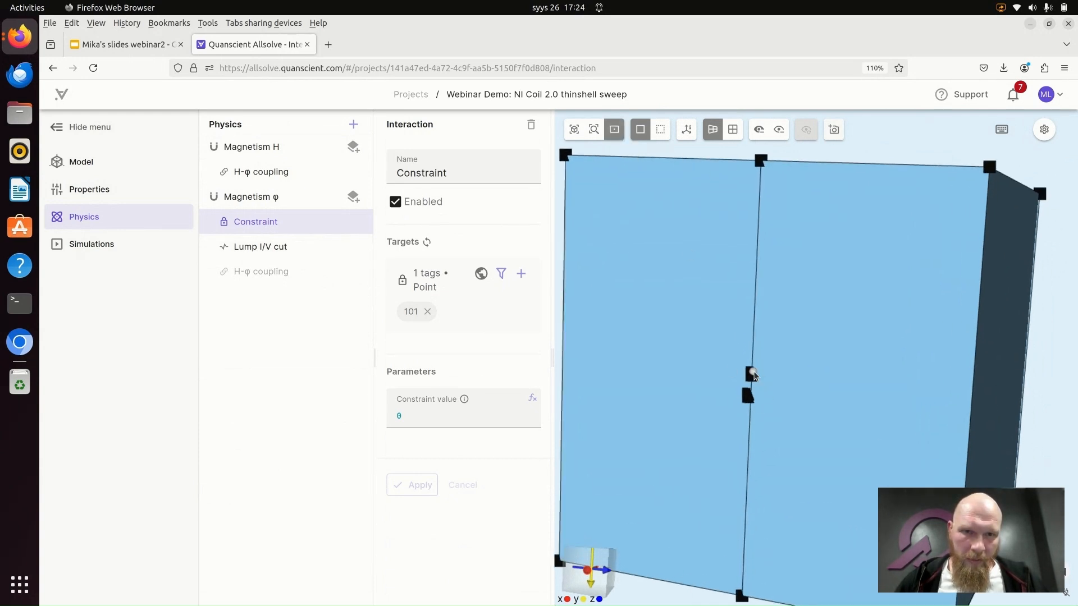
drag(752, 374, 835, 383)
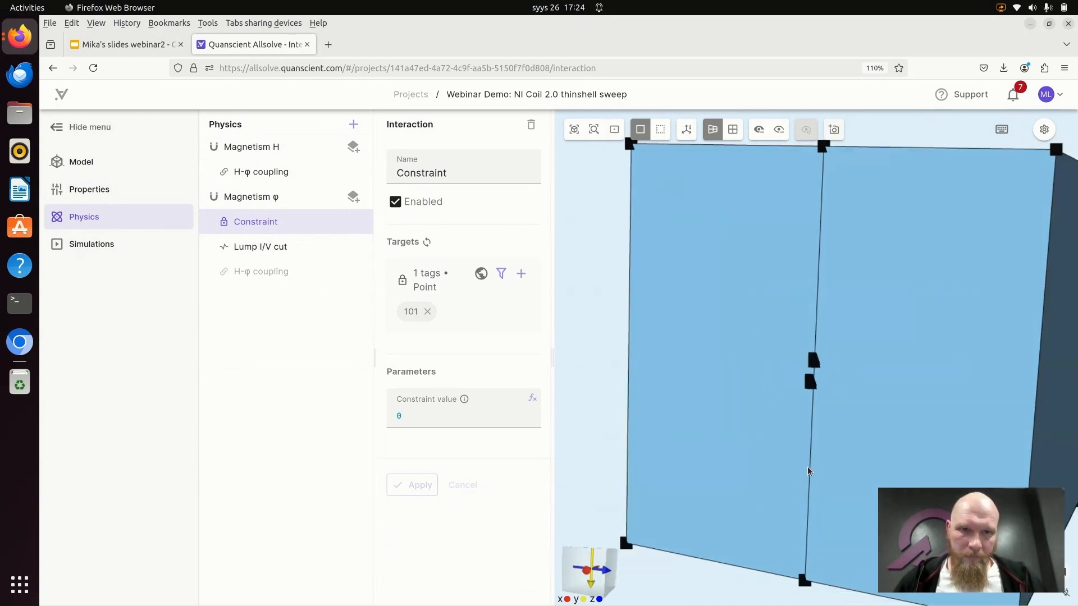
drag(807, 467, 820, 383)
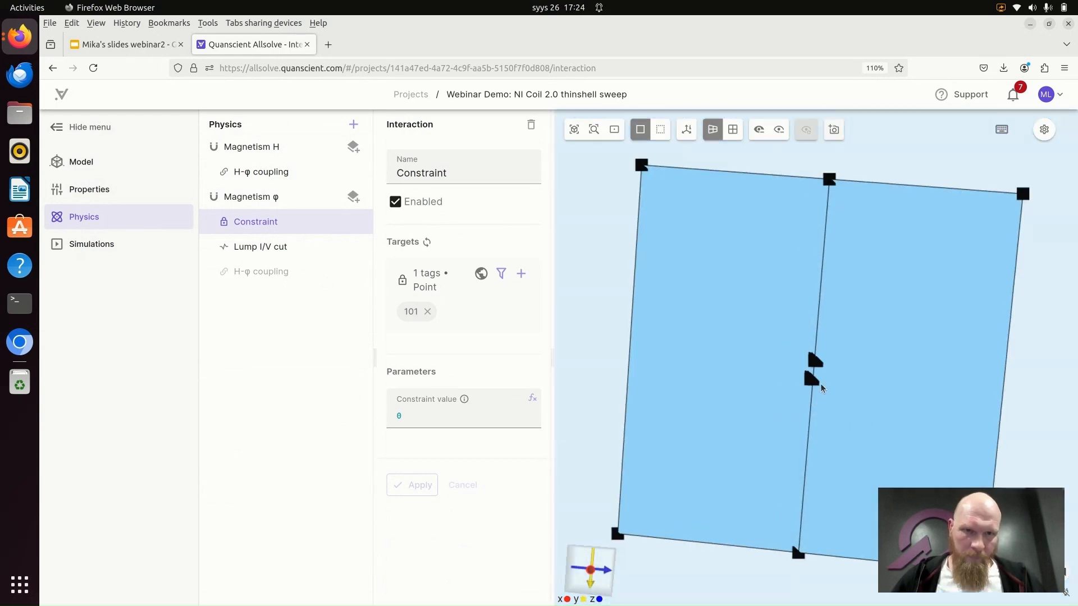
scroll(819, 383, down, 5)
- Review the Lump I/V cut interaction and examine its target curves around the lower cable end up close
click(275, 248)
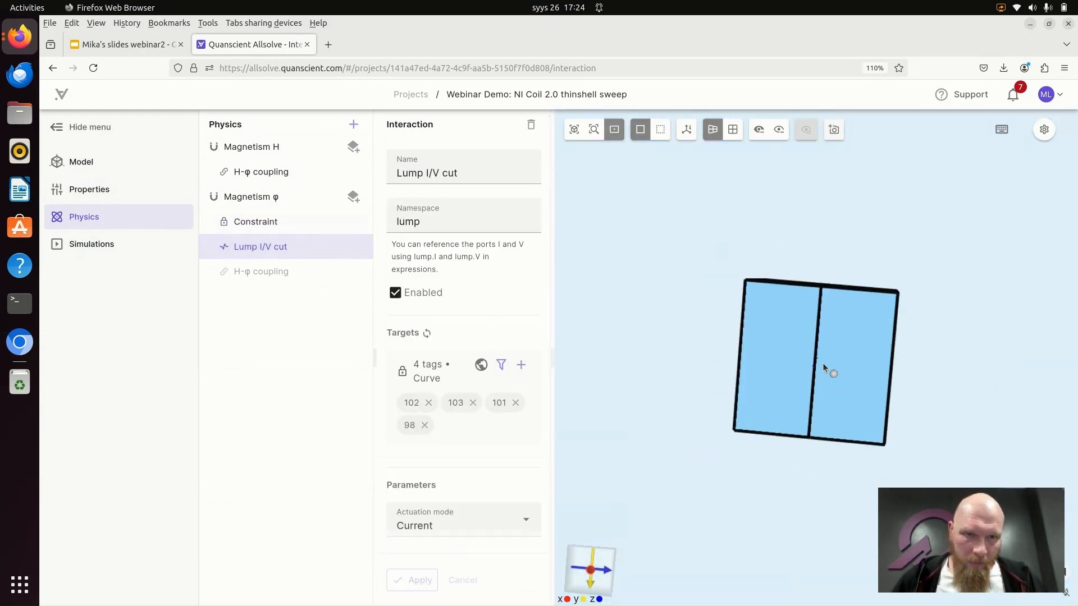
scroll(817, 360, up, 10)
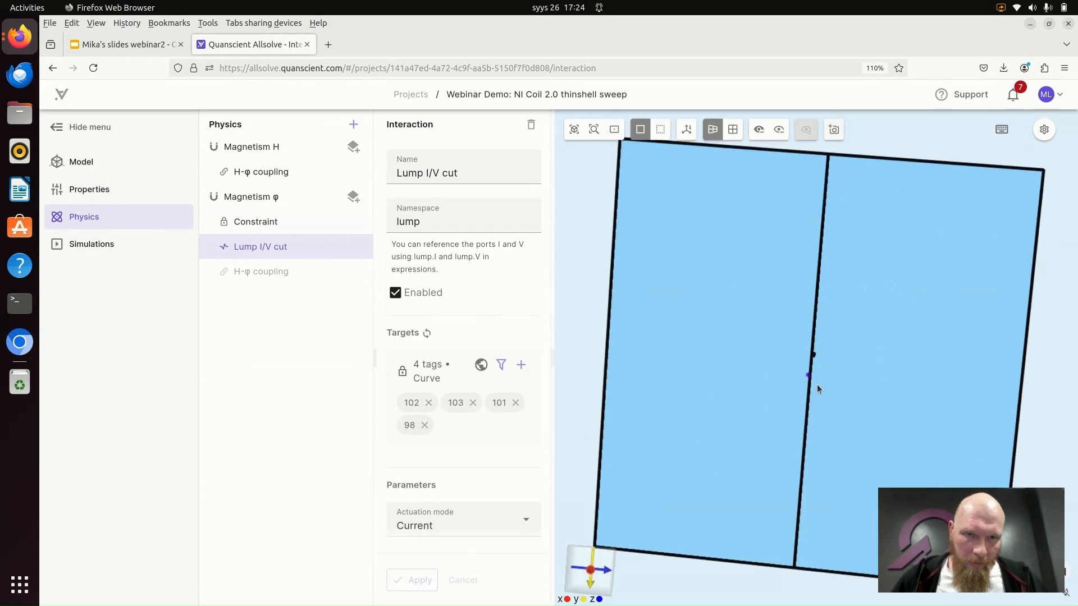
scroll(809, 402, up, 8)
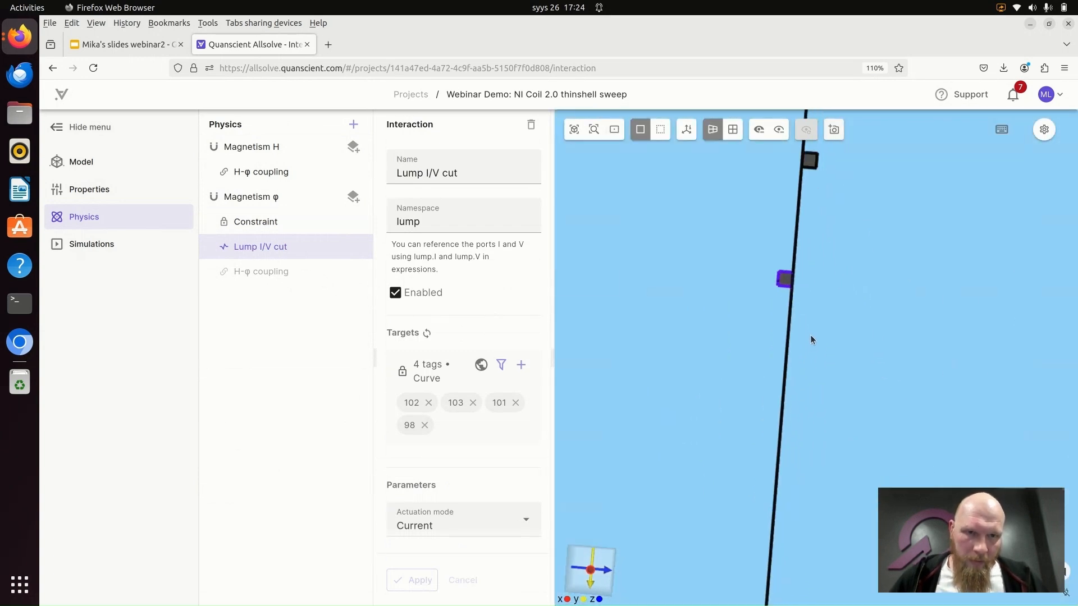
middle_drag(790, 291, 820, 386)
scroll(797, 340, up, 4)
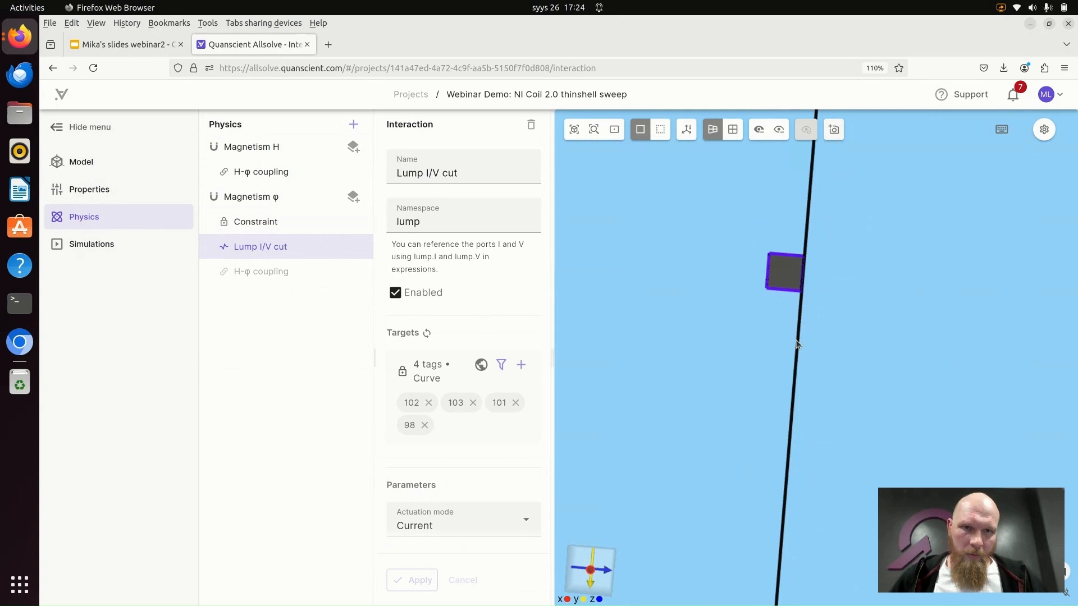
middle_drag(765, 290, 777, 355)
scroll(780, 381, up, 2)
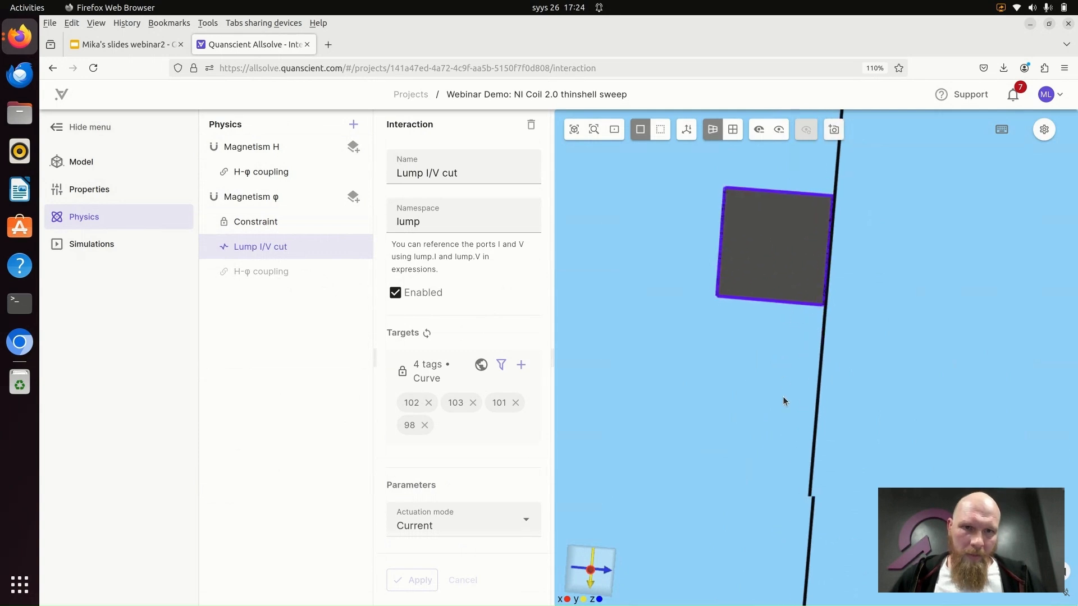
click(260, 221)
click(270, 252)
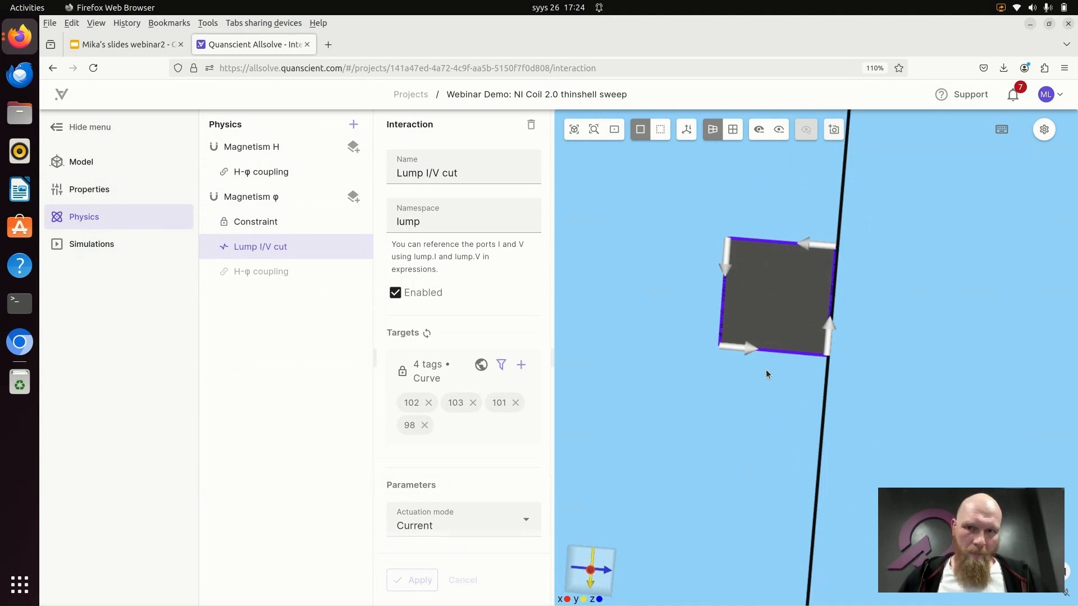
- Hide one half of the air box to expose the coil and its two cable leads on the dividing plane
scroll(819, 320, down, 2)
scroll(822, 314, down, 10)
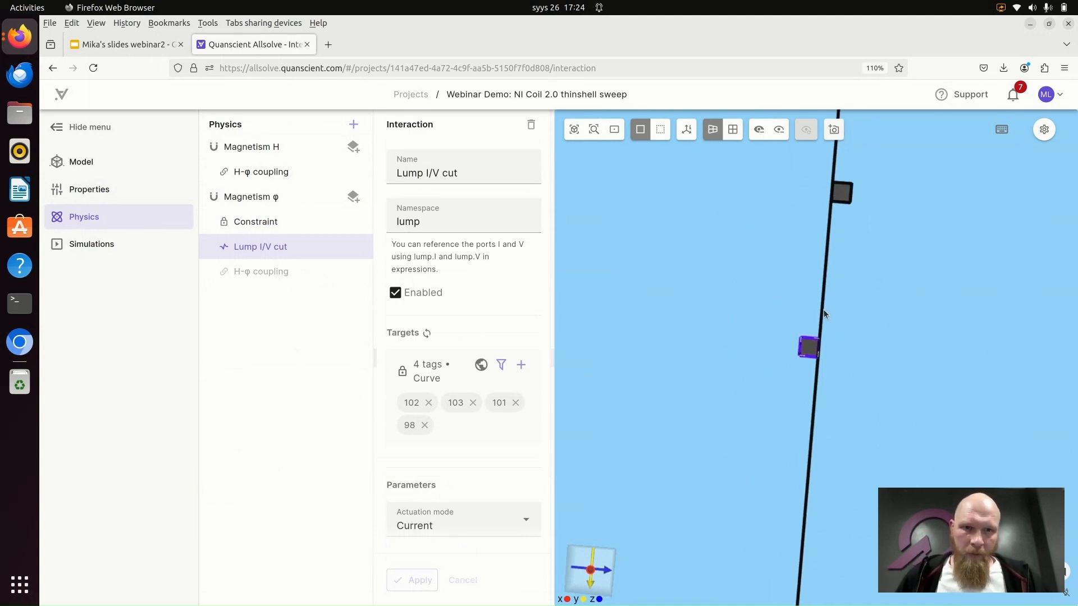
drag(898, 276, 658, 142)
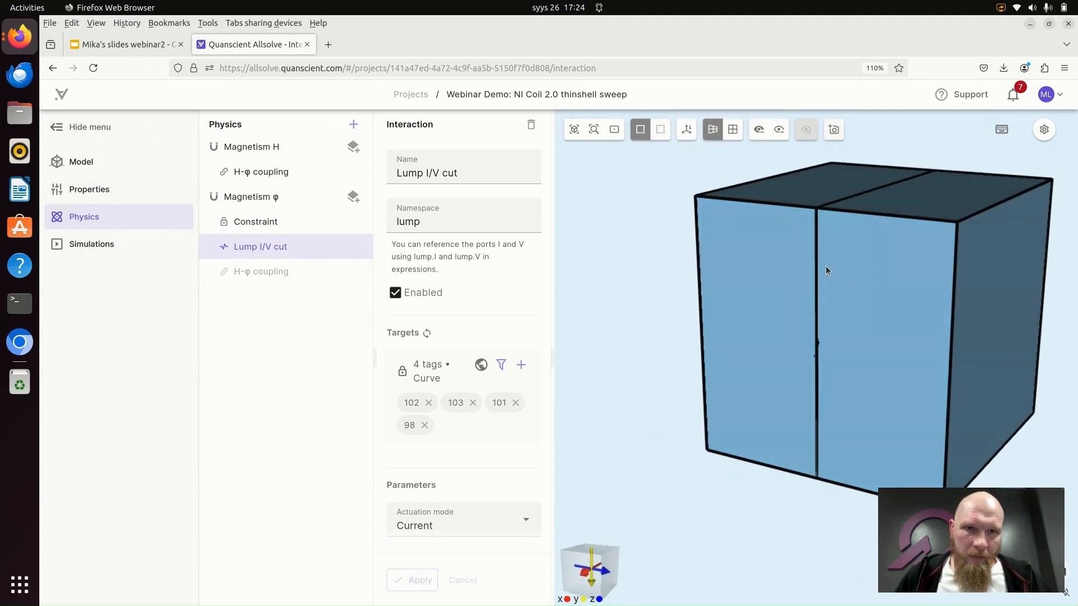
click(758, 133)
click(914, 283)
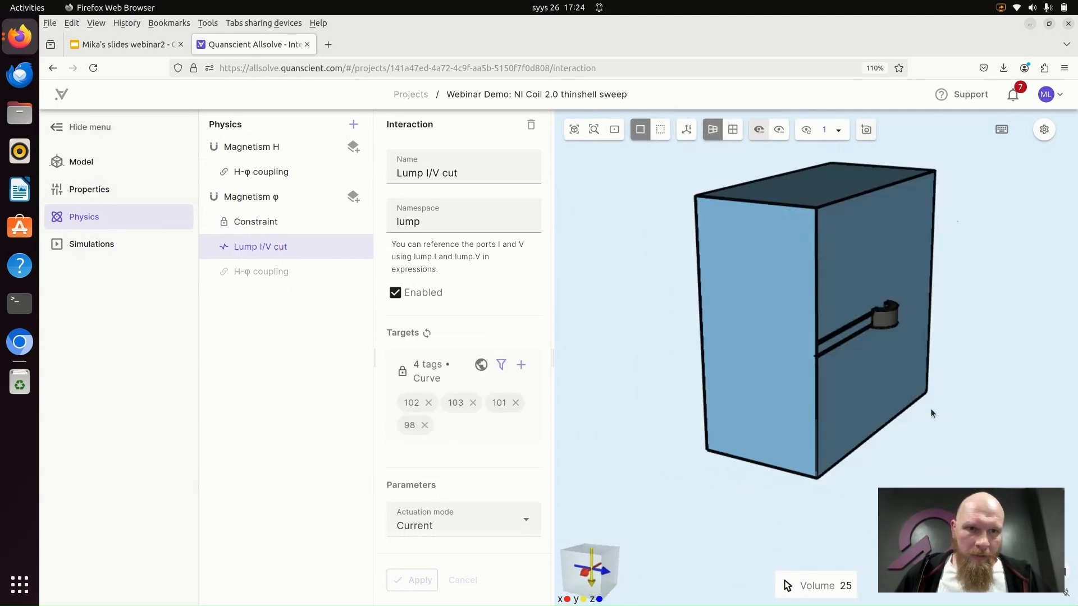
scroll(954, 425, up, 3)
scroll(954, 425, up, 2)
drag(1027, 370, 981, 371)
right_drag(981, 370, 802, 418)
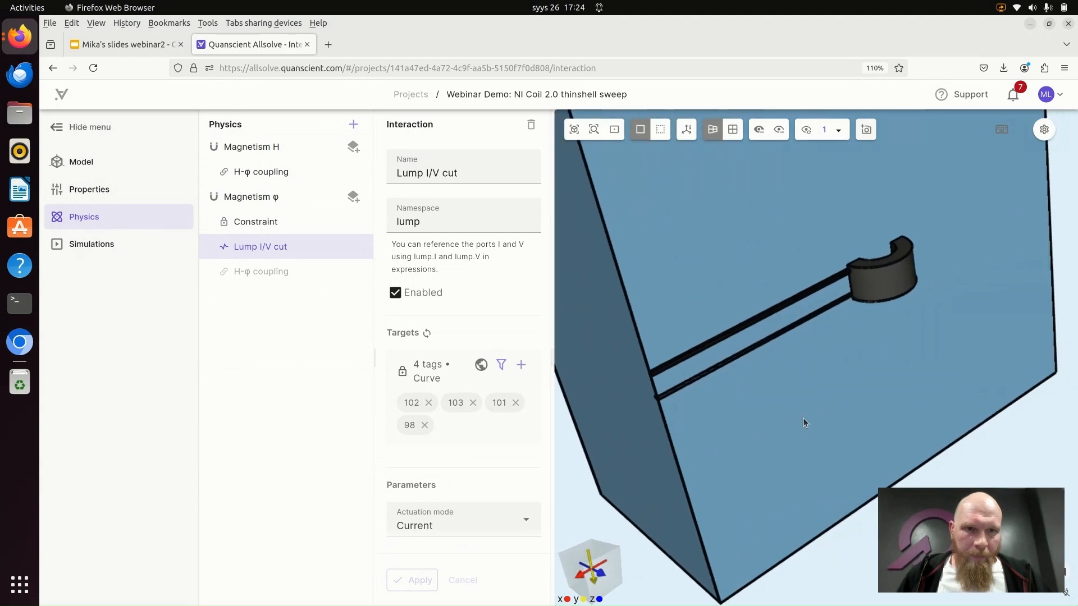
- Hide the remaining half of the air box and view the coil and cable leads on their own
drag(776, 279, 698, 152)
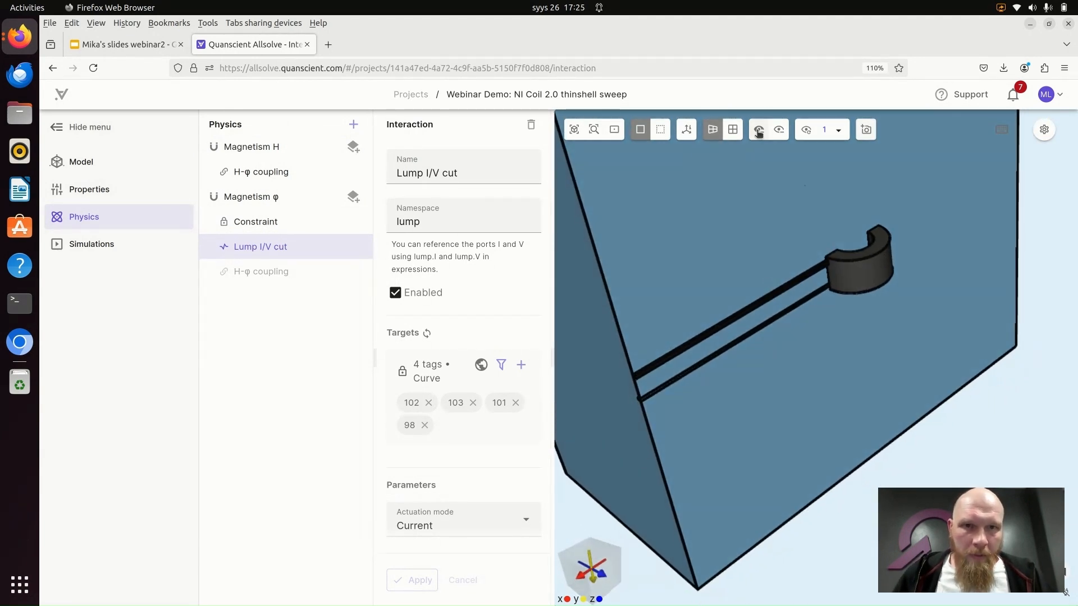
click(739, 198)
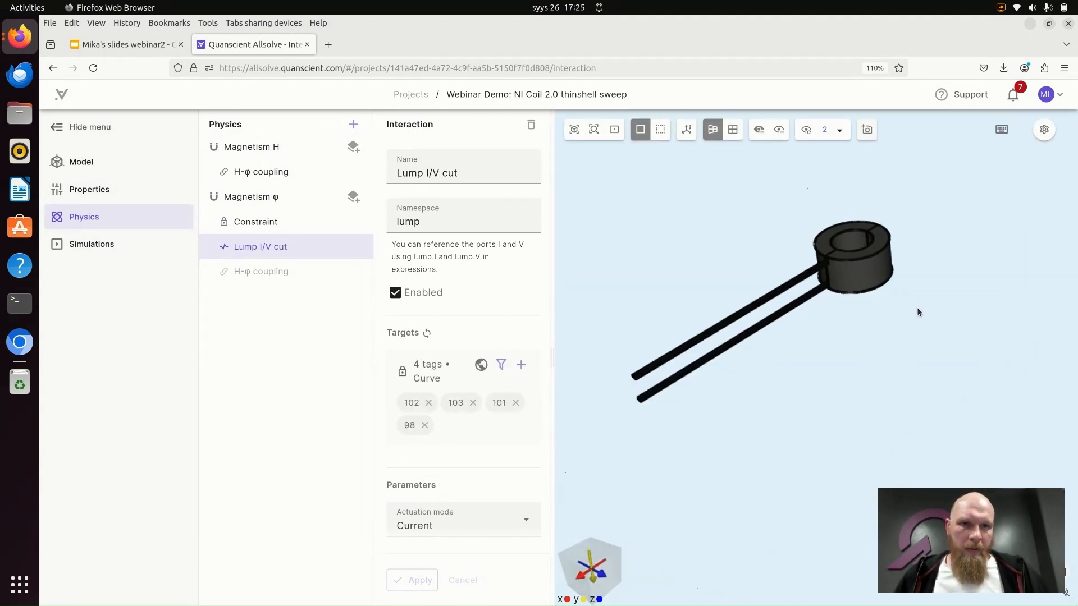
drag(917, 313, 771, 285)
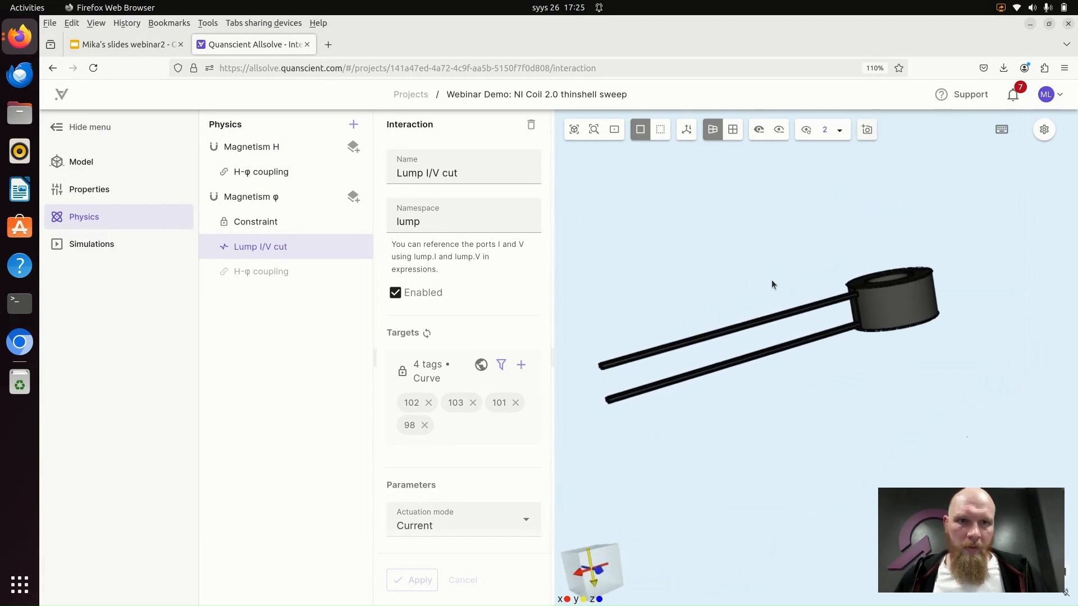
- Show all volumes again, then hide only the air box half in front of the coil
click(805, 134)
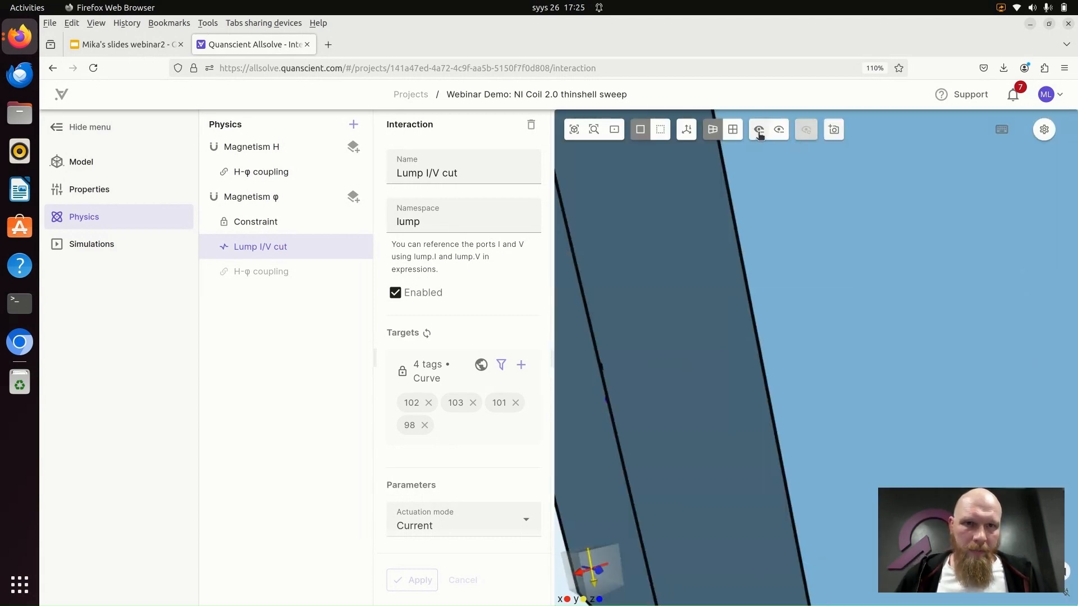
click(758, 130)
click(696, 227)
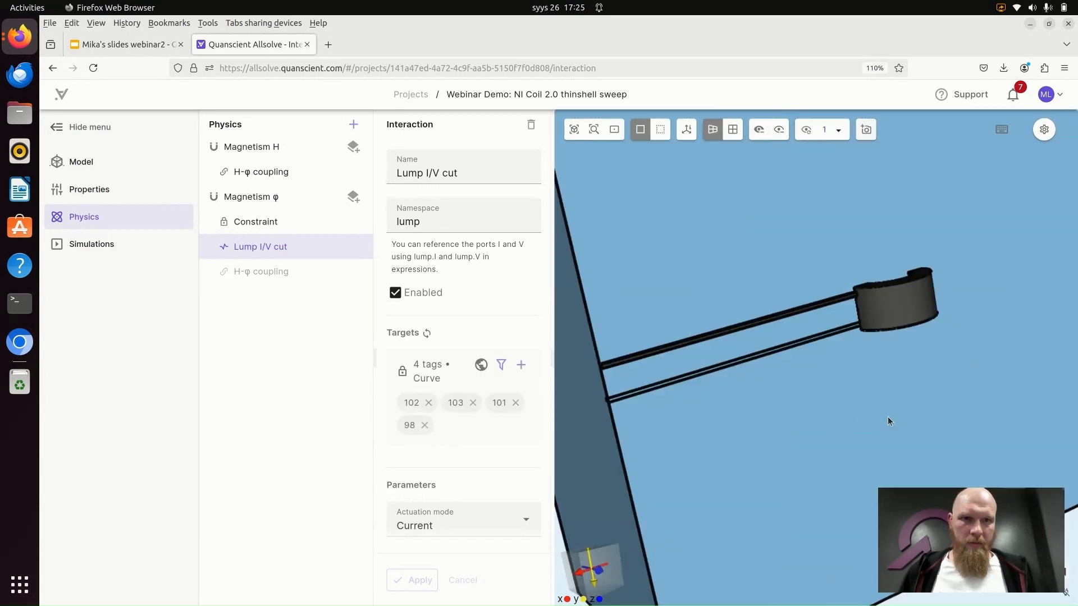
- Examine the coil, its cable leads and the air box's dividing plane from several angles
drag(888, 421, 885, 432)
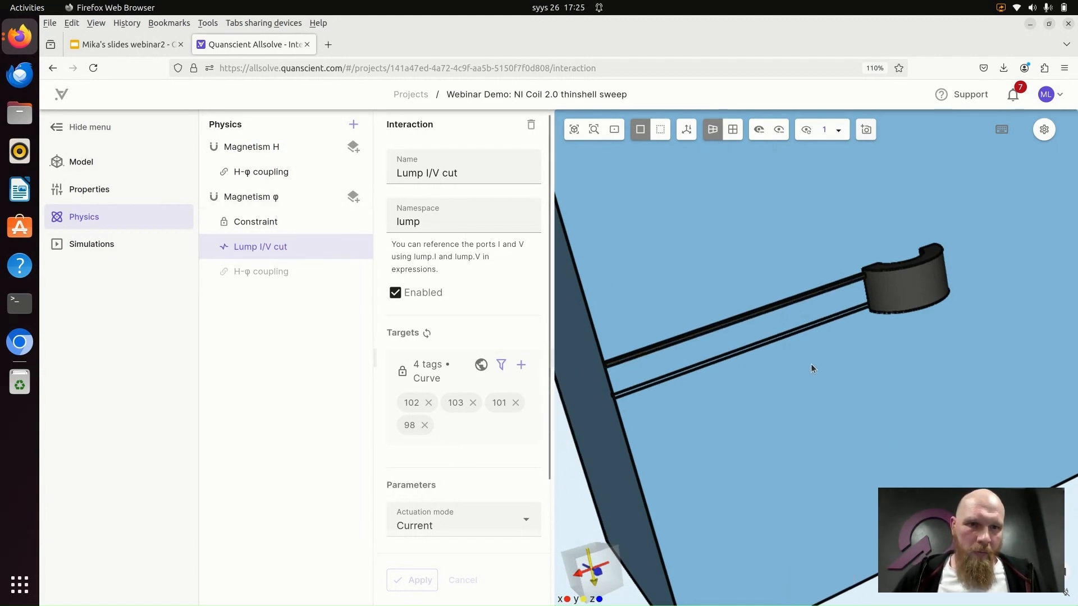
drag(811, 368, 755, 383)
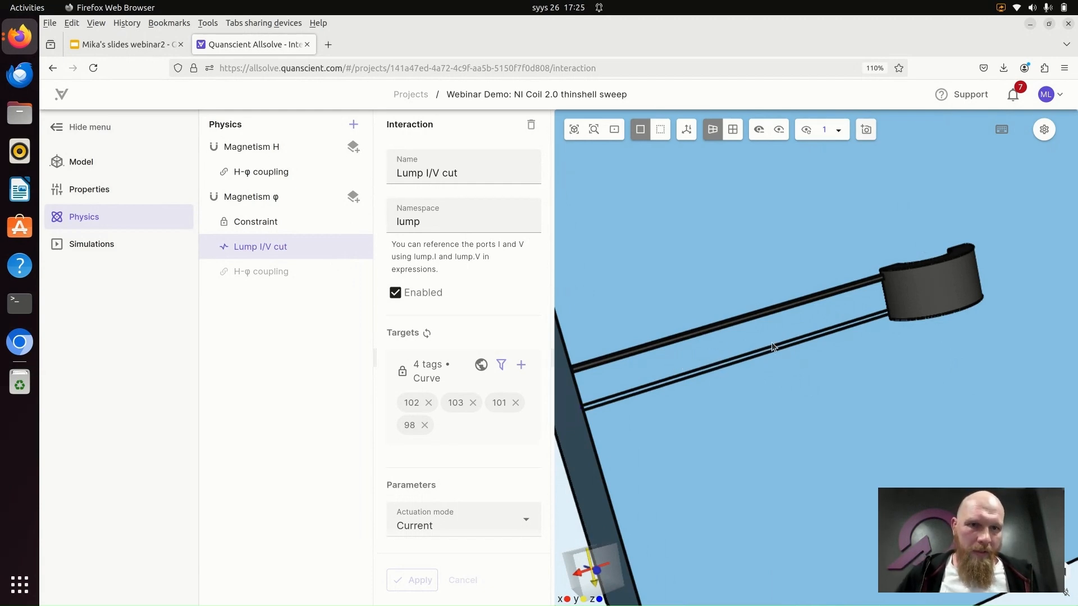
drag(772, 345, 938, 212)
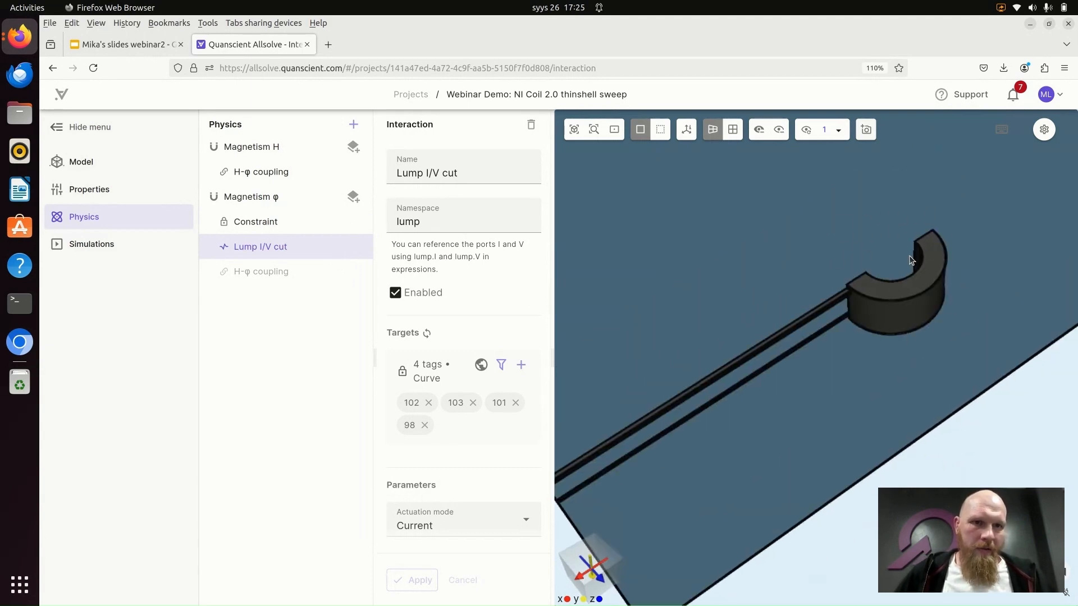
drag(887, 267, 907, 187)
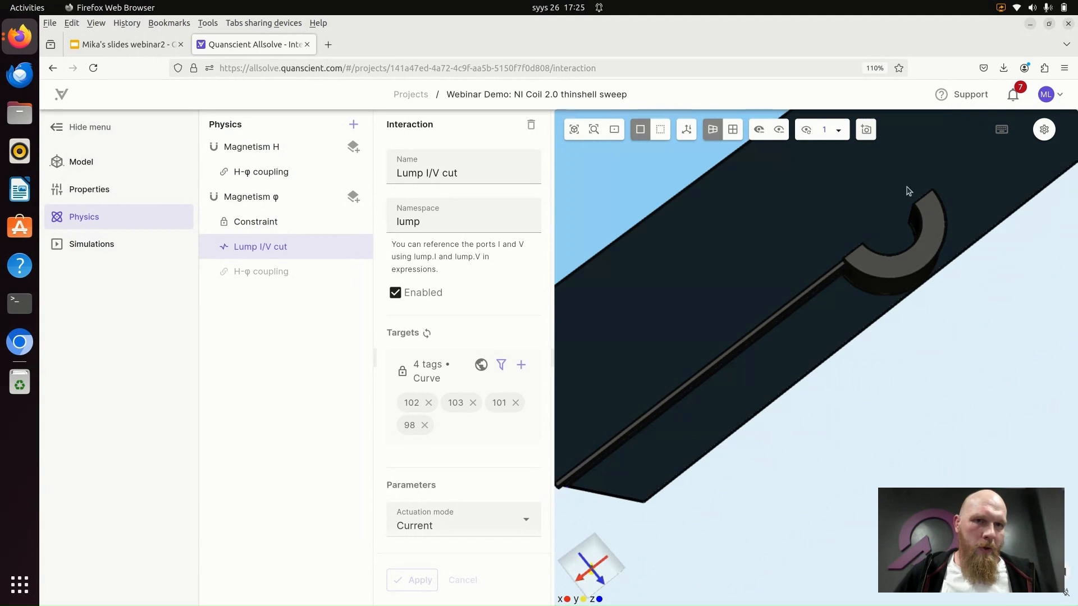
drag(900, 265, 881, 313)
drag(868, 402, 727, 416)
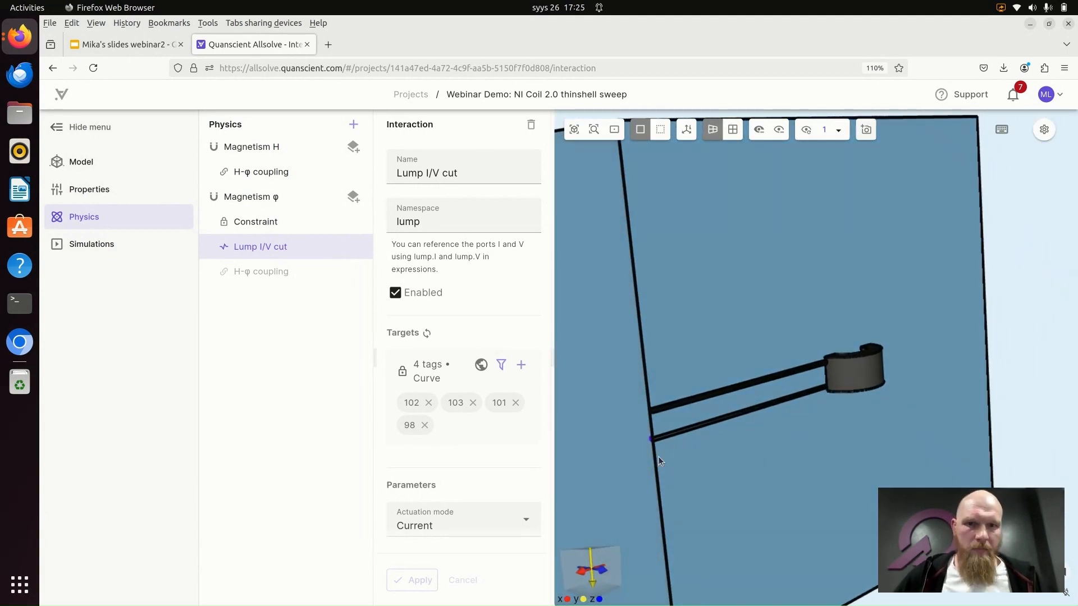
- Inspect from several viewpoints where the two cable leads run from the coil to the outer edge of the air box
drag(654, 464, 673, 436)
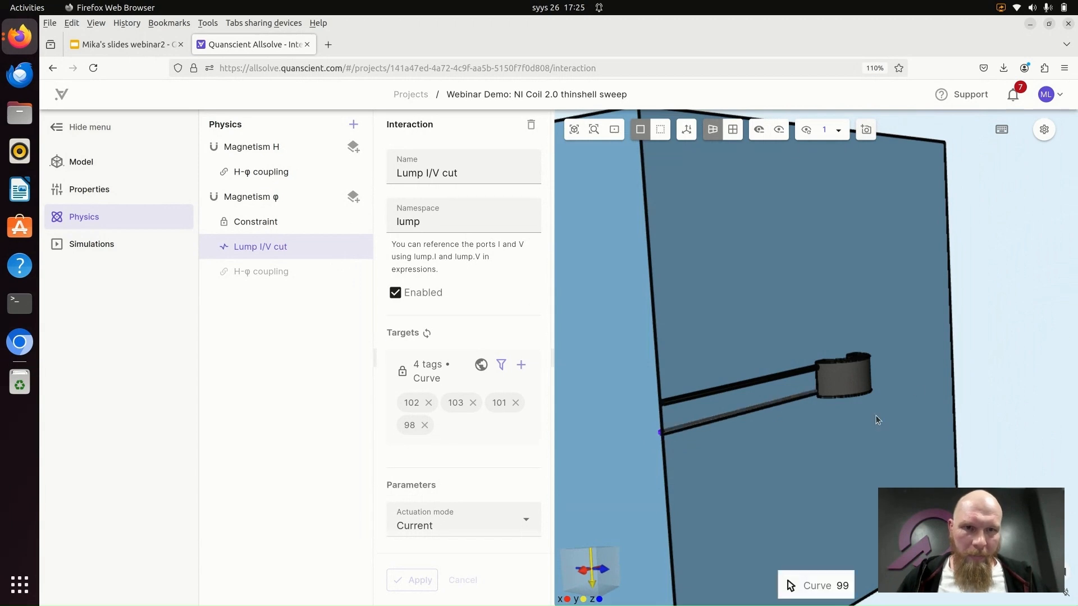
drag(891, 338, 825, 287)
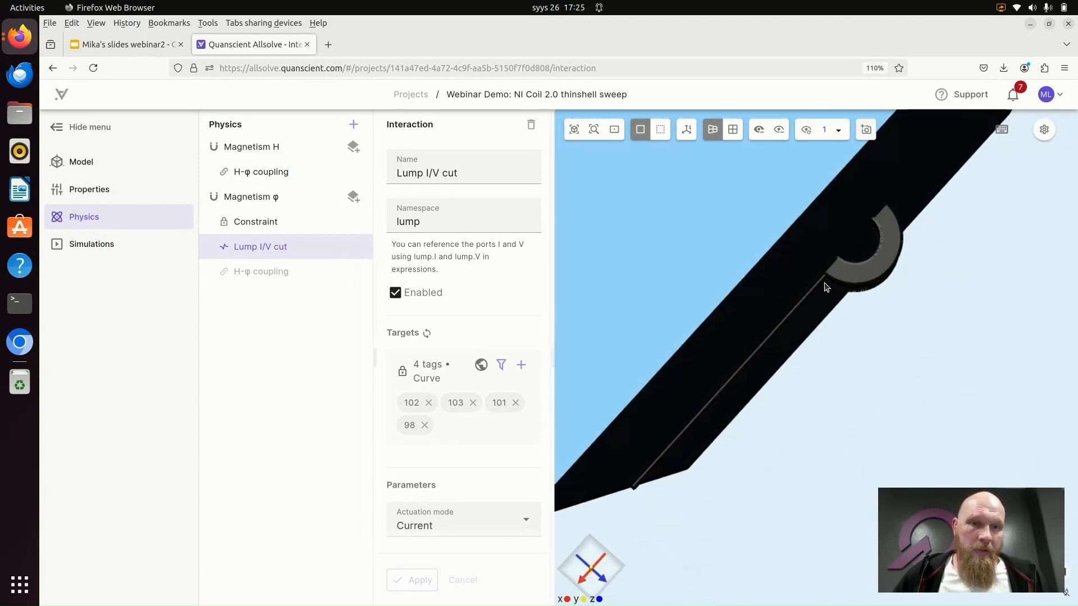
drag(886, 389, 898, 284)
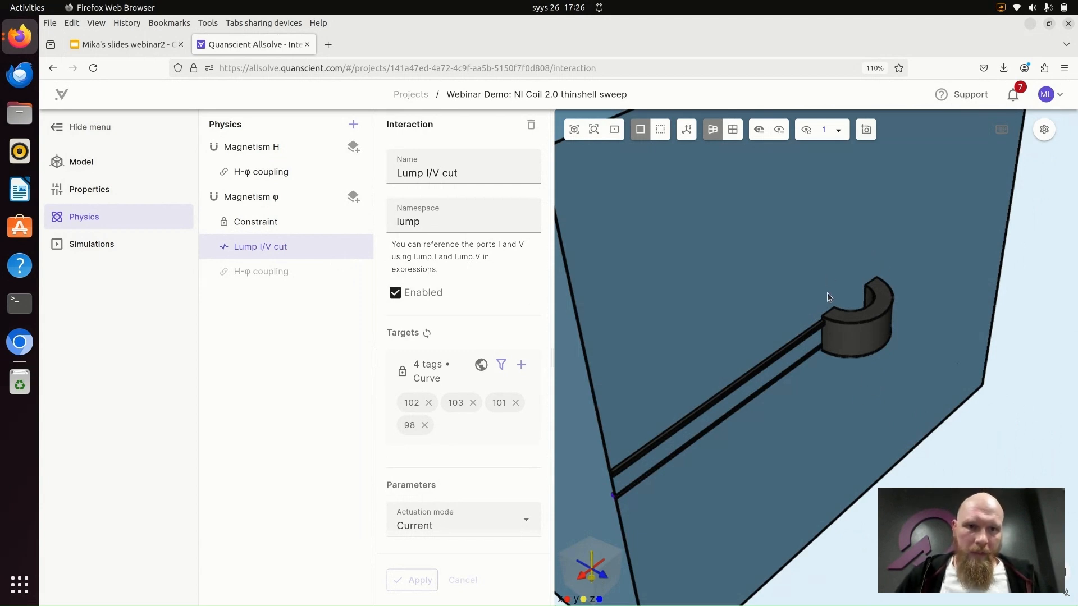
scroll(820, 318, down, 3)
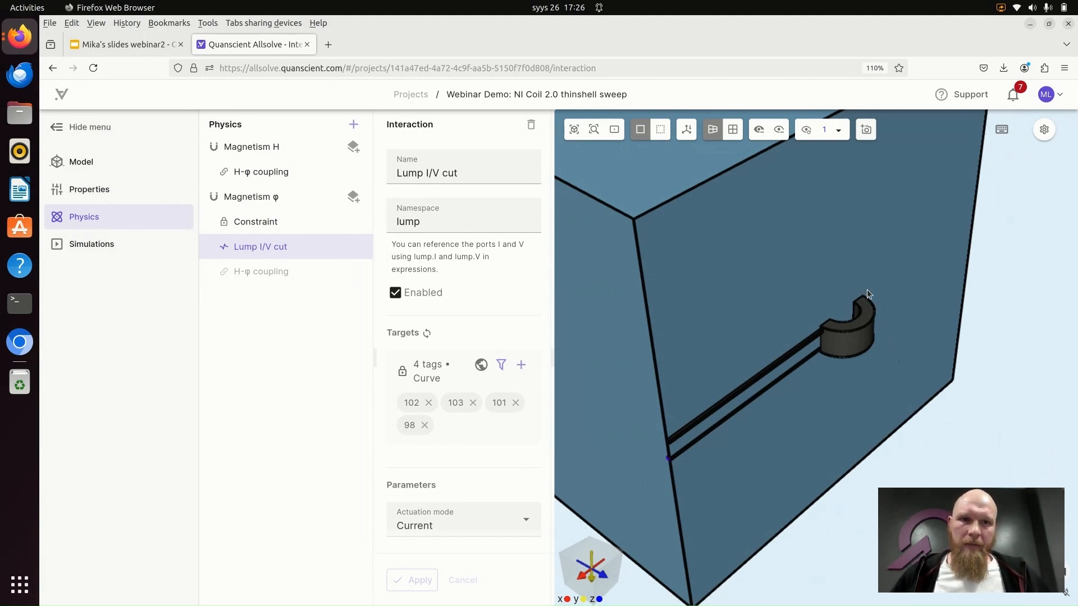
drag(825, 284, 791, 357)
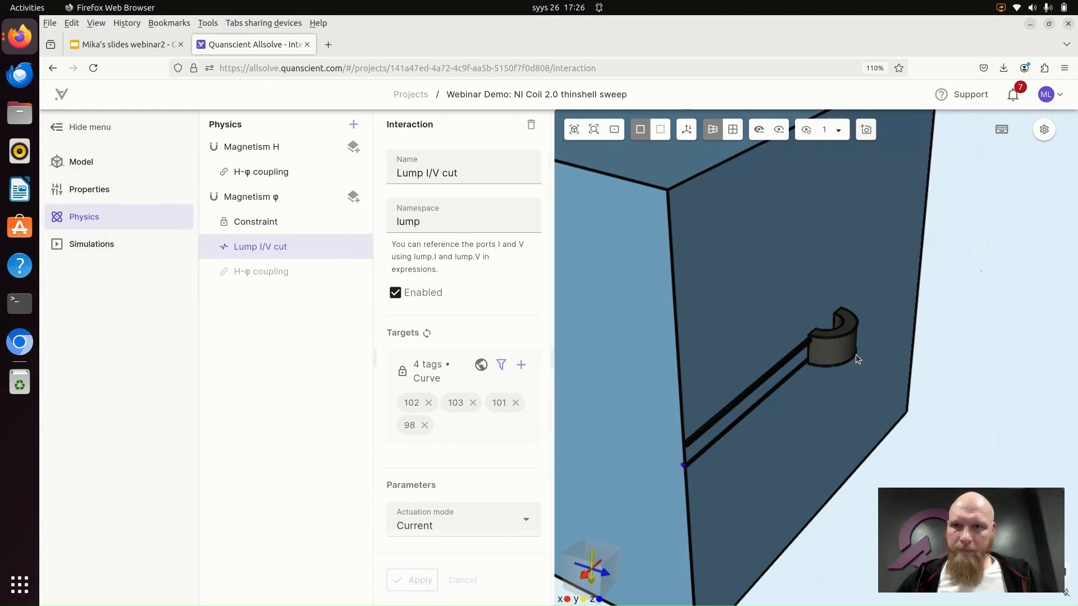
- Duplicate the NI coil with thinshell (partially insulating test 1) simulation and collapse the original's tree
click(108, 247)
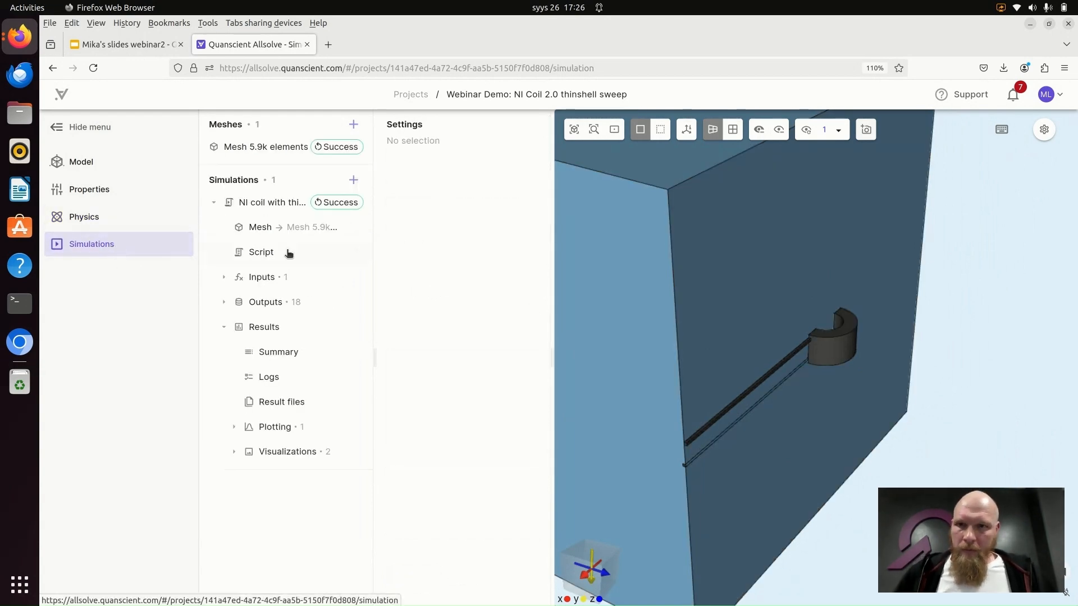
click(272, 202)
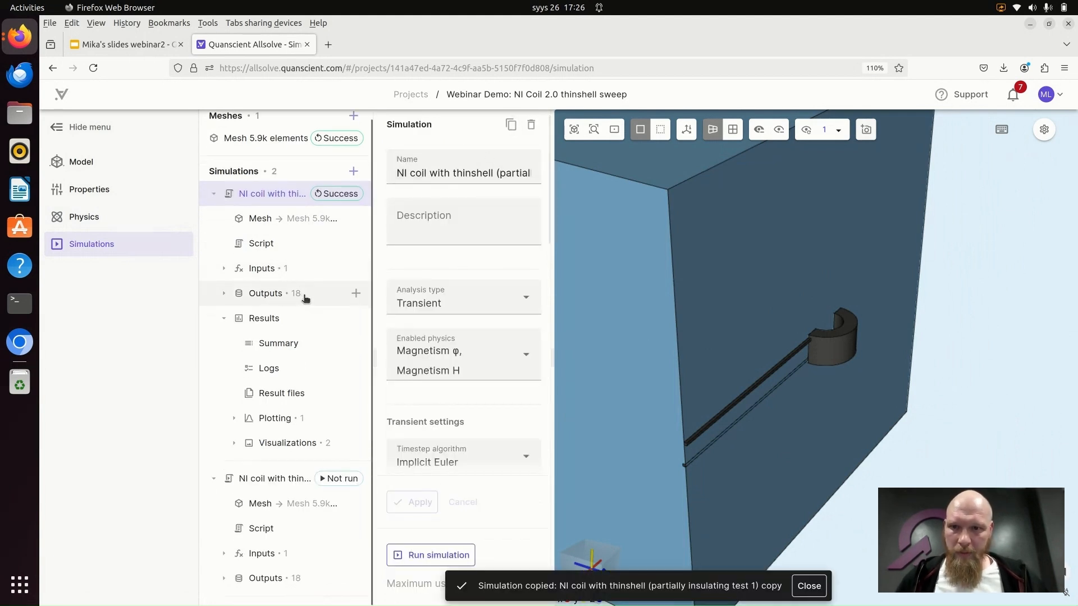
click(212, 195)
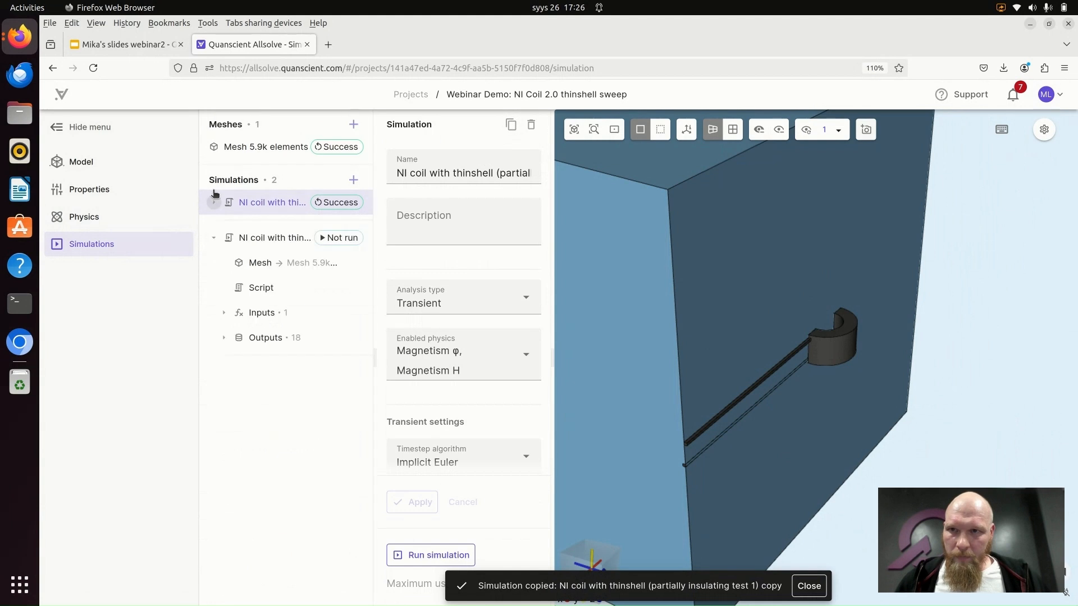
- Open the settings of Mesh 5.9k elements with more room for them and show the mesh preview
click(271, 148)
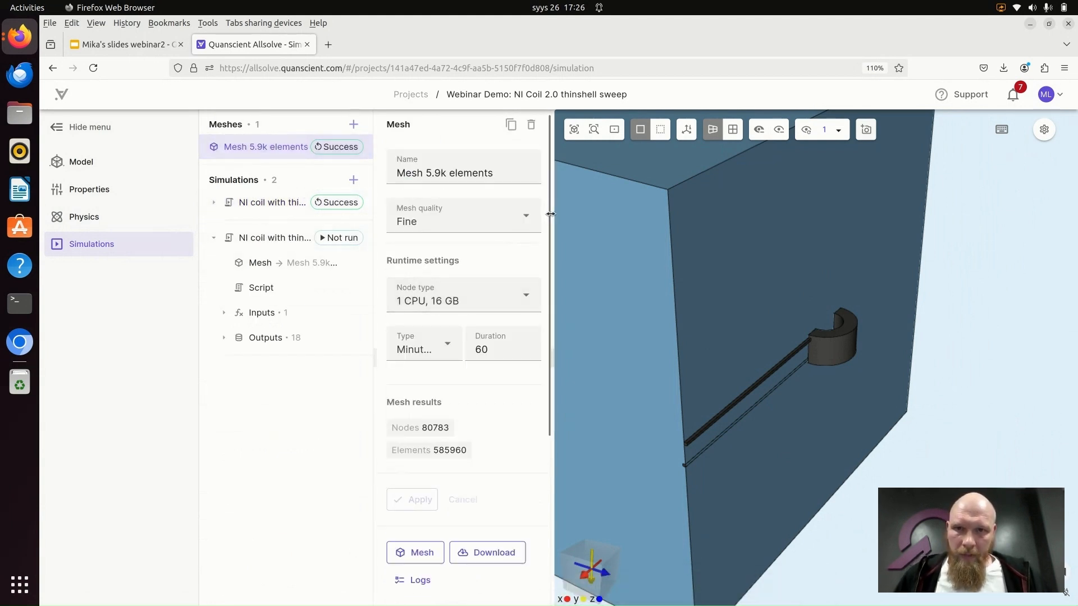
drag(550, 214, 629, 214)
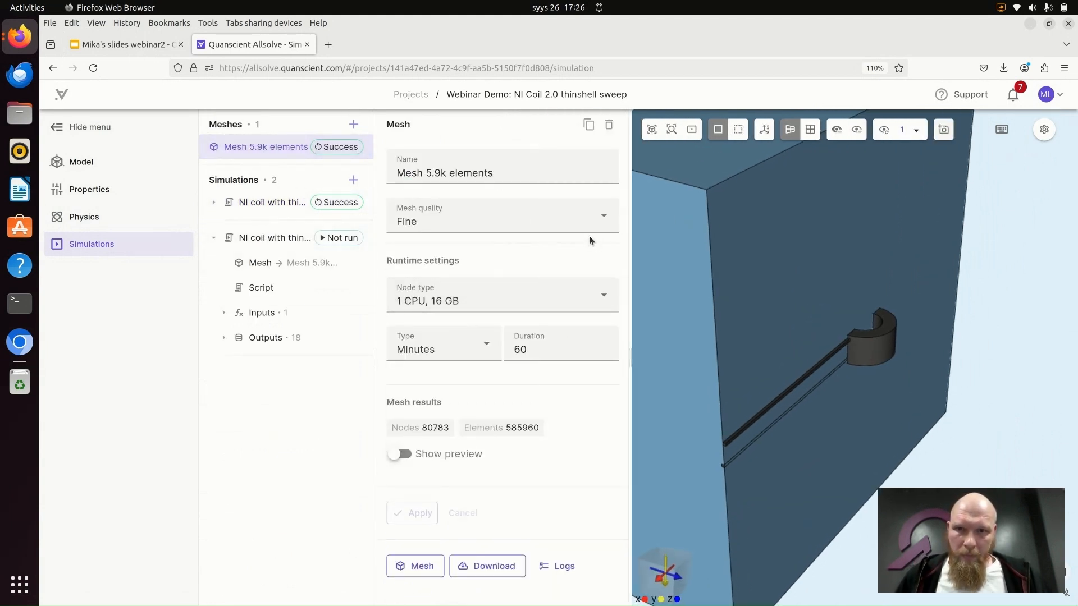
click(403, 454)
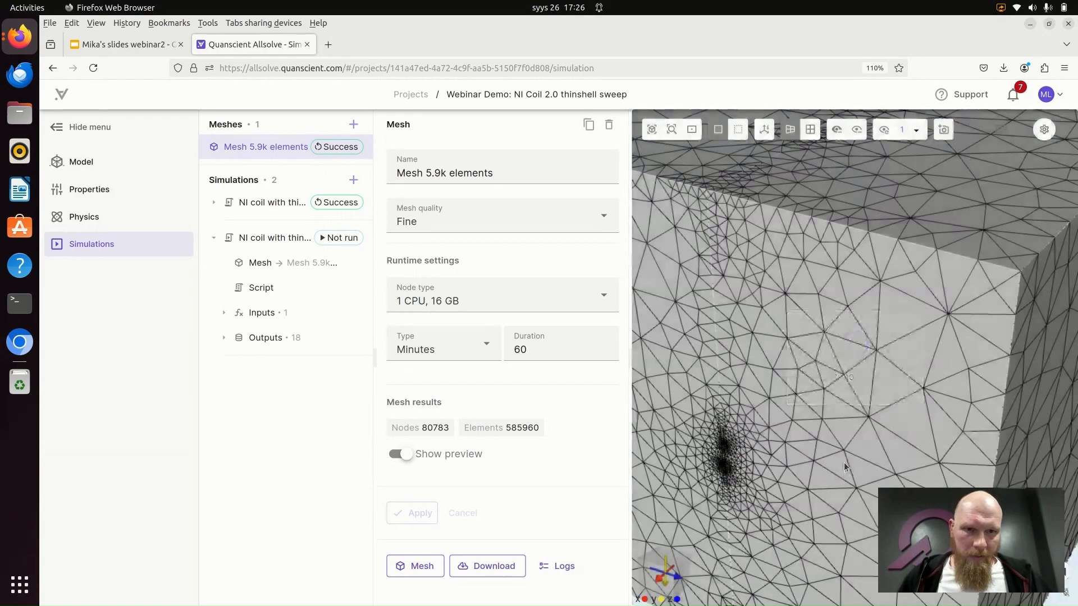
- Make the mesh see-through and examine the element density around the coil and cable leads
click(738, 131)
scroll(842, 382, up, 5)
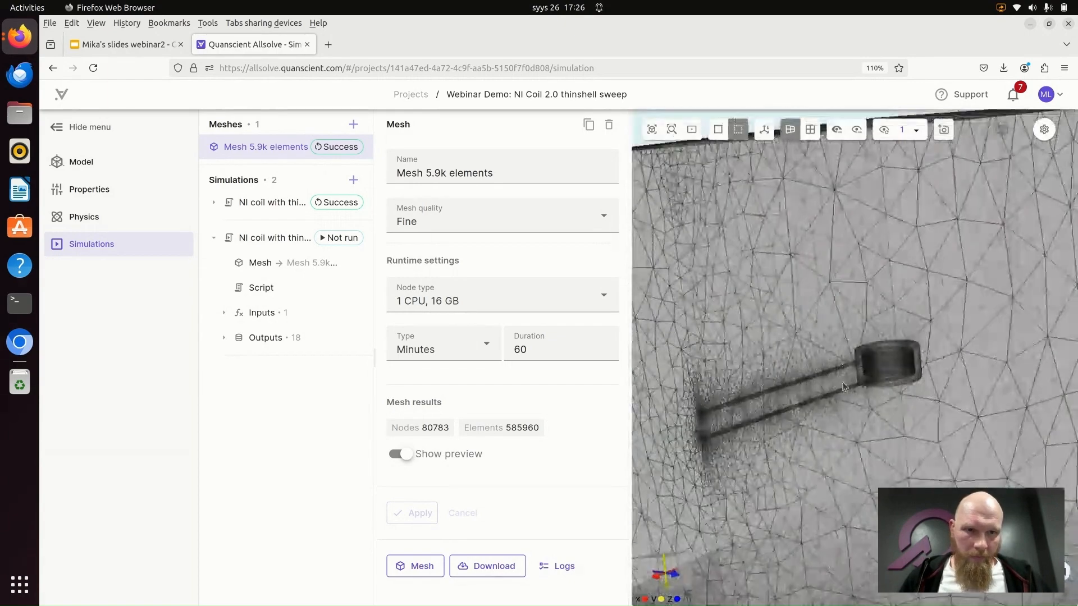
drag(965, 440, 828, 415)
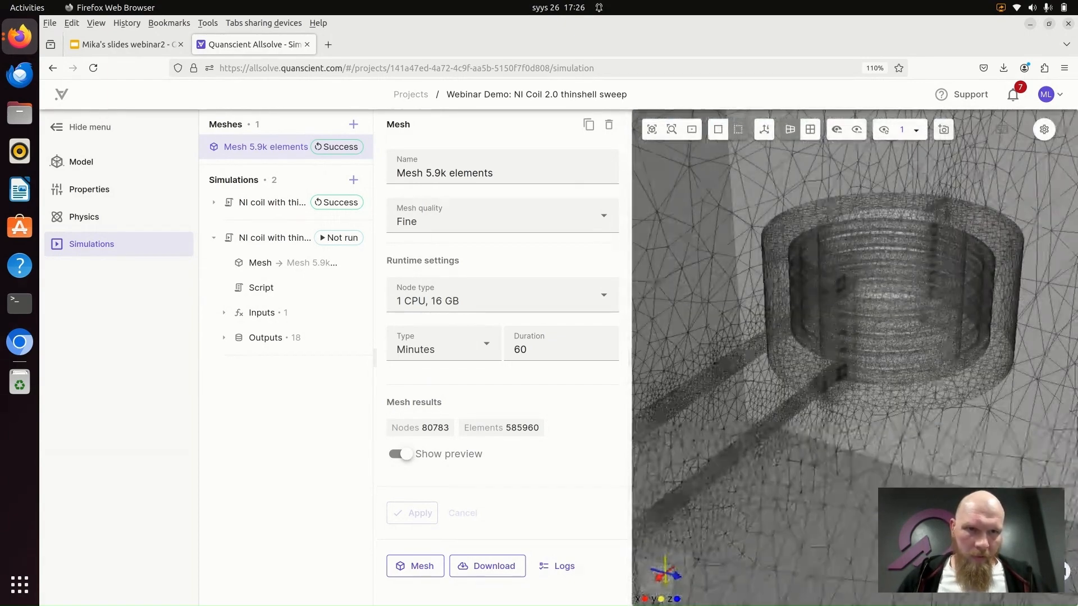
scroll(828, 415, down, 4)
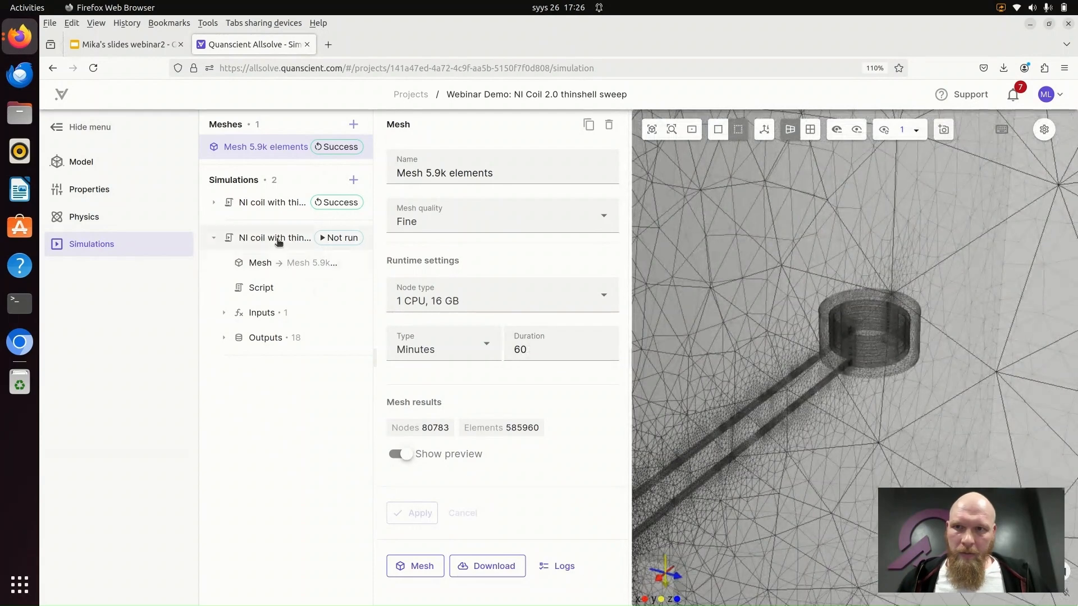
- Open the copied simulation's settings and review the override expression of its sigma_thinshell sweep input
click(278, 242)
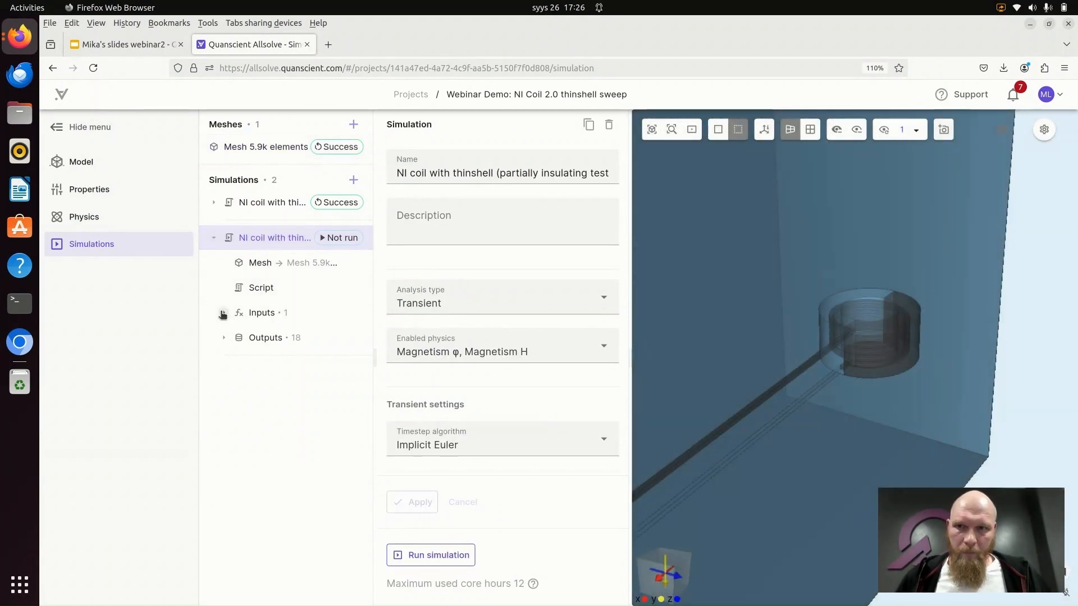
click(222, 313)
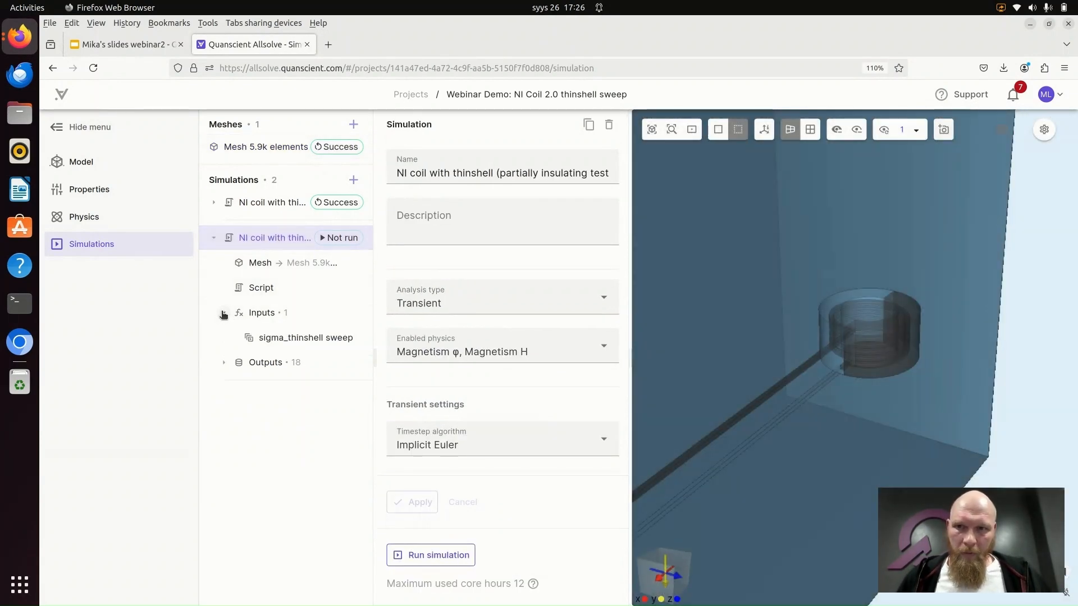
click(298, 339)
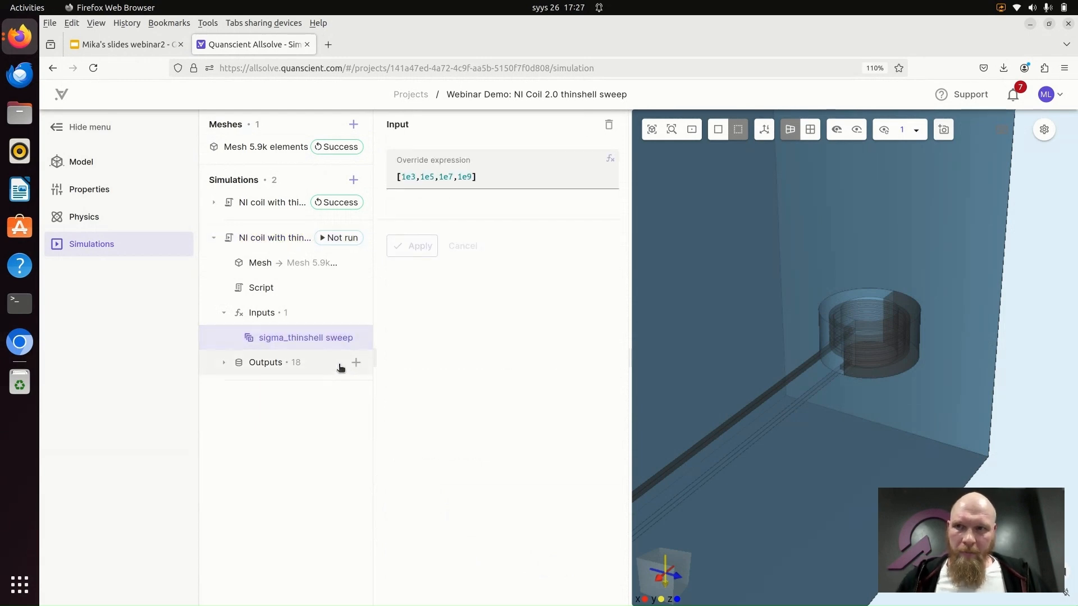
drag(373, 280, 380, 273)
- Look through the interactions and couplings available for the Magnetism H physics without adding any
click(96, 216)
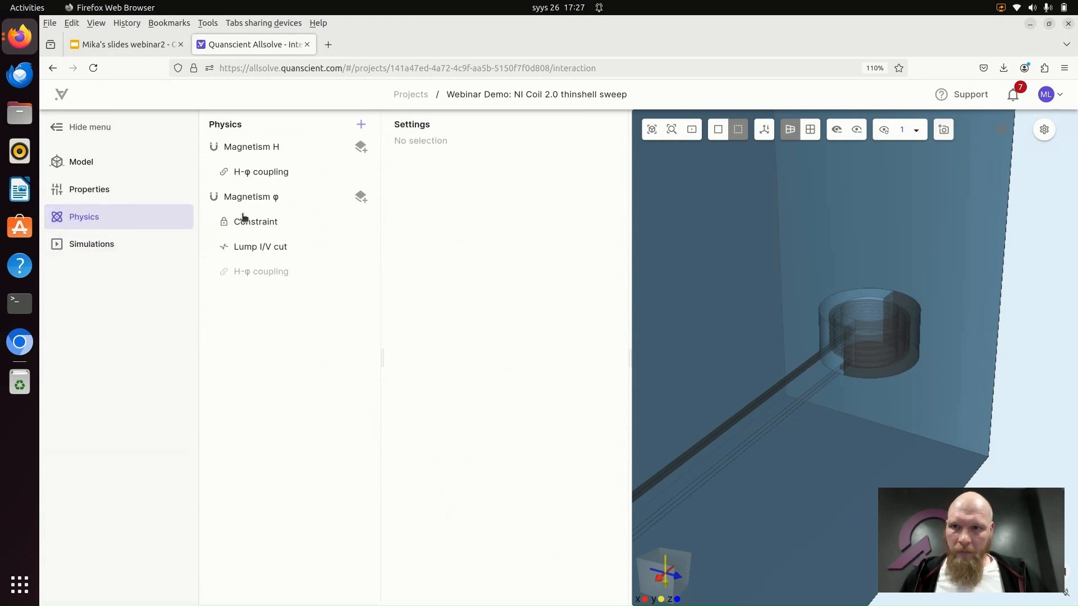
click(360, 147)
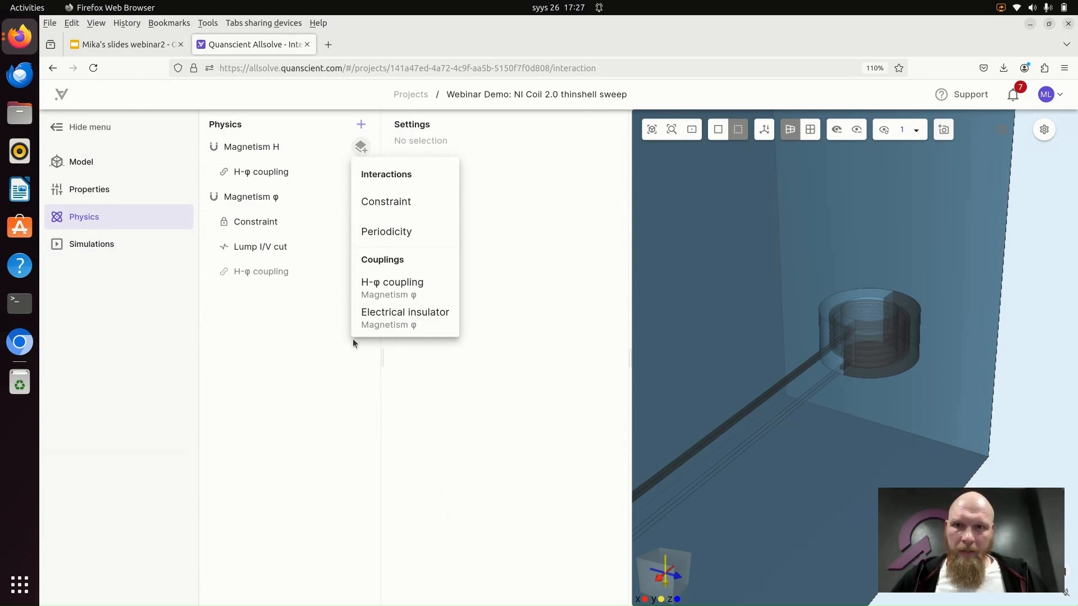
click(309, 386)
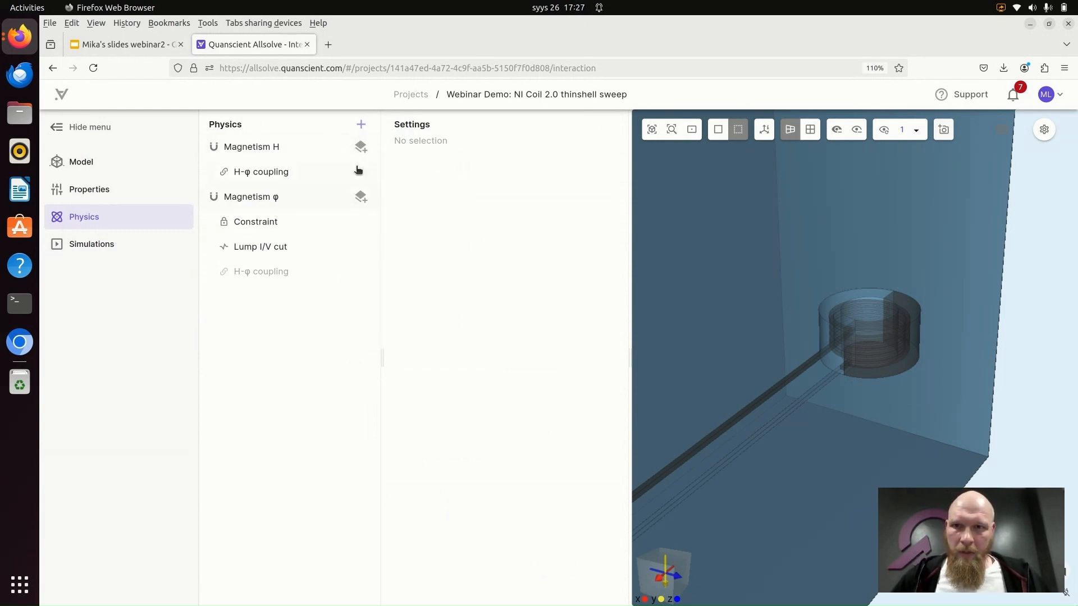
click(361, 147)
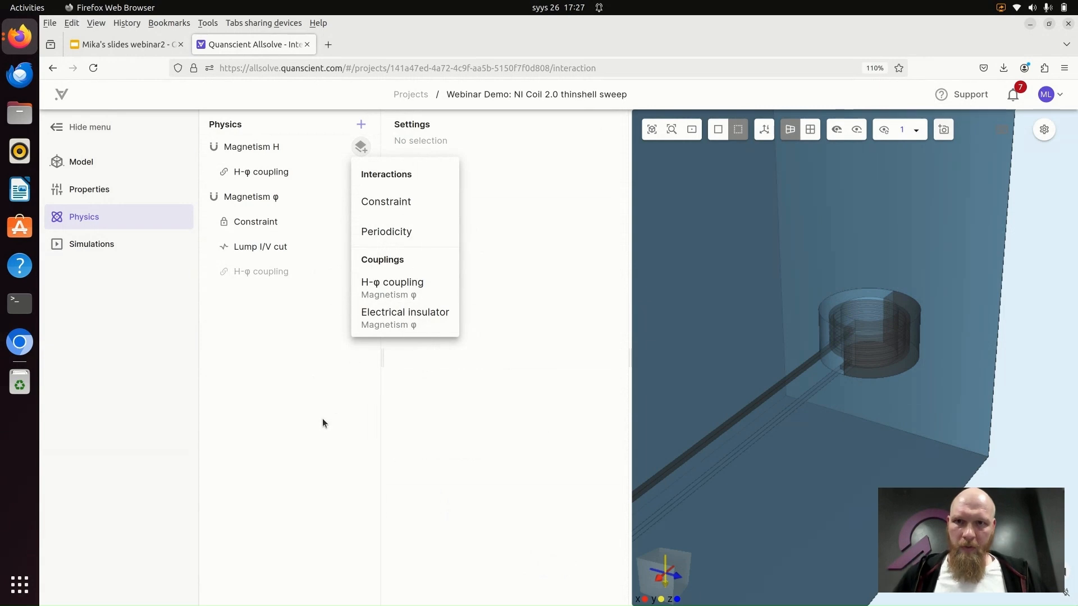
click(333, 447)
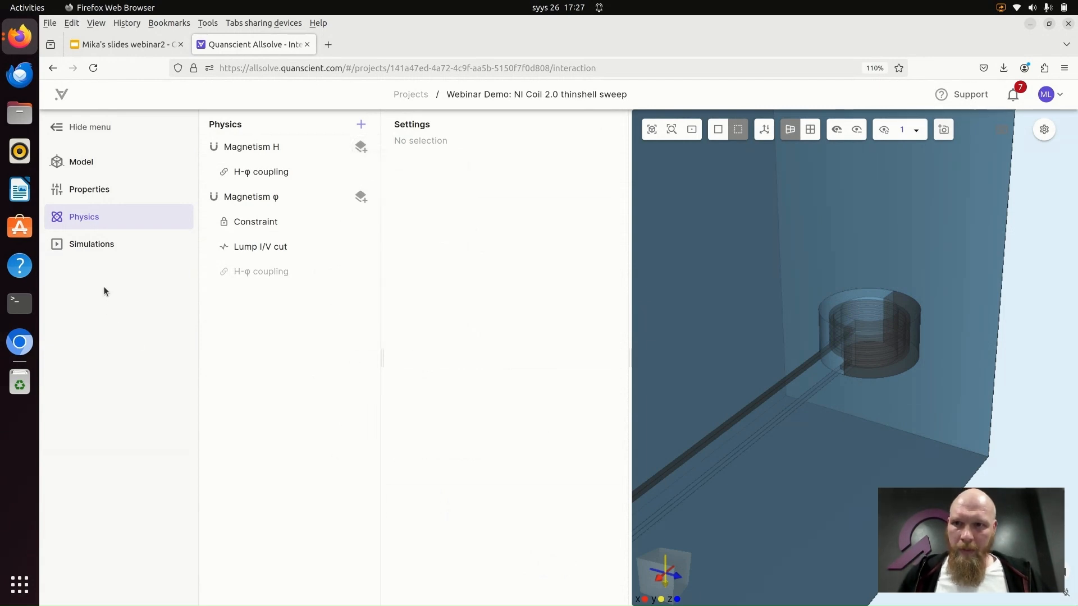
- Open the copied simulation's simulation.py script and read through its mesh loading and field definitions
click(88, 250)
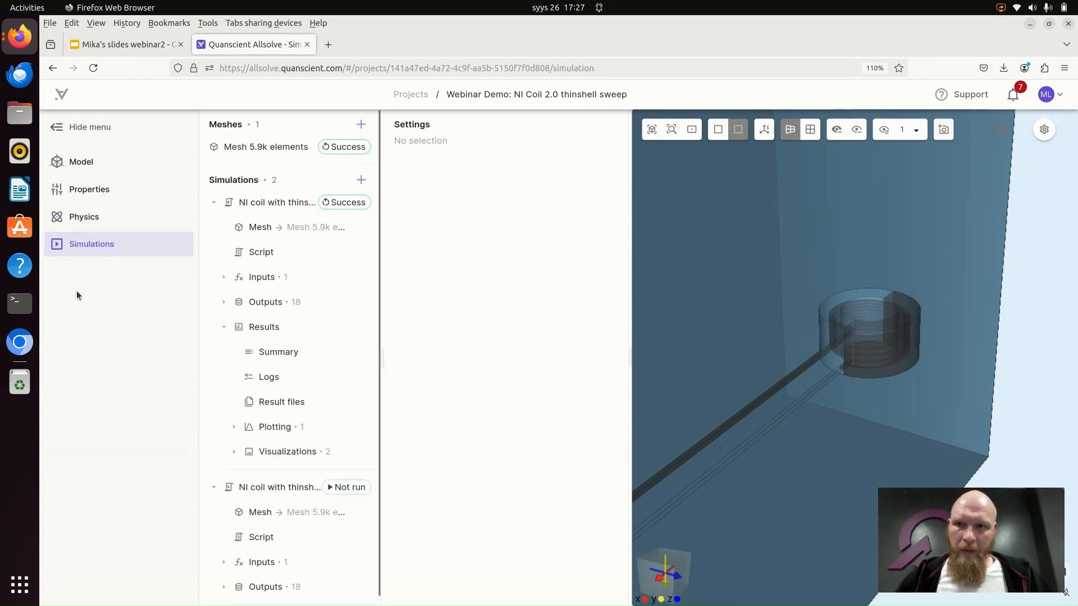
click(214, 204)
click(276, 289)
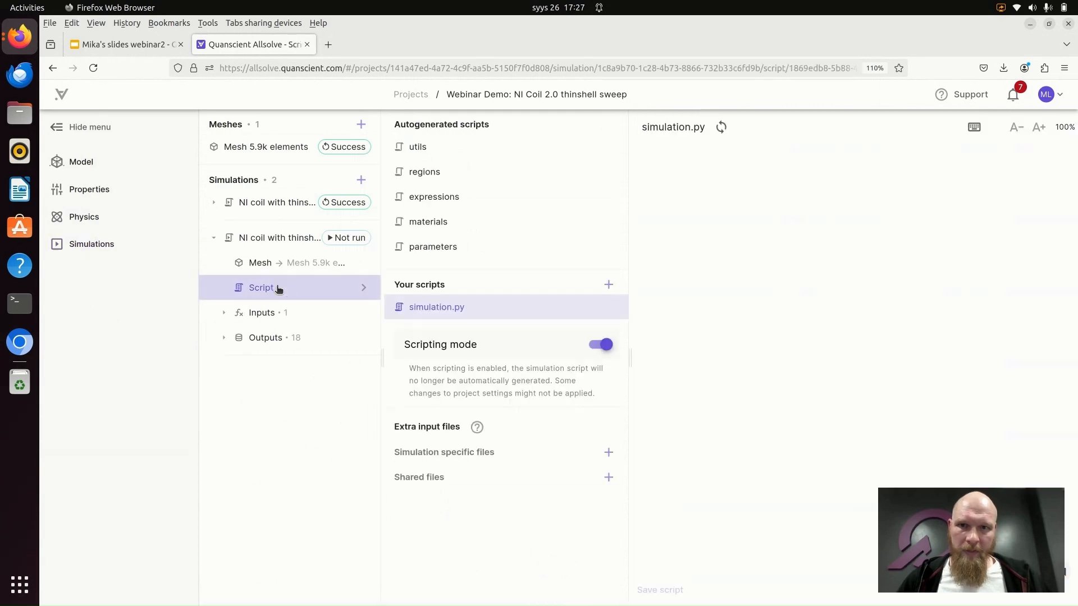
scroll(730, 252, down, 5)
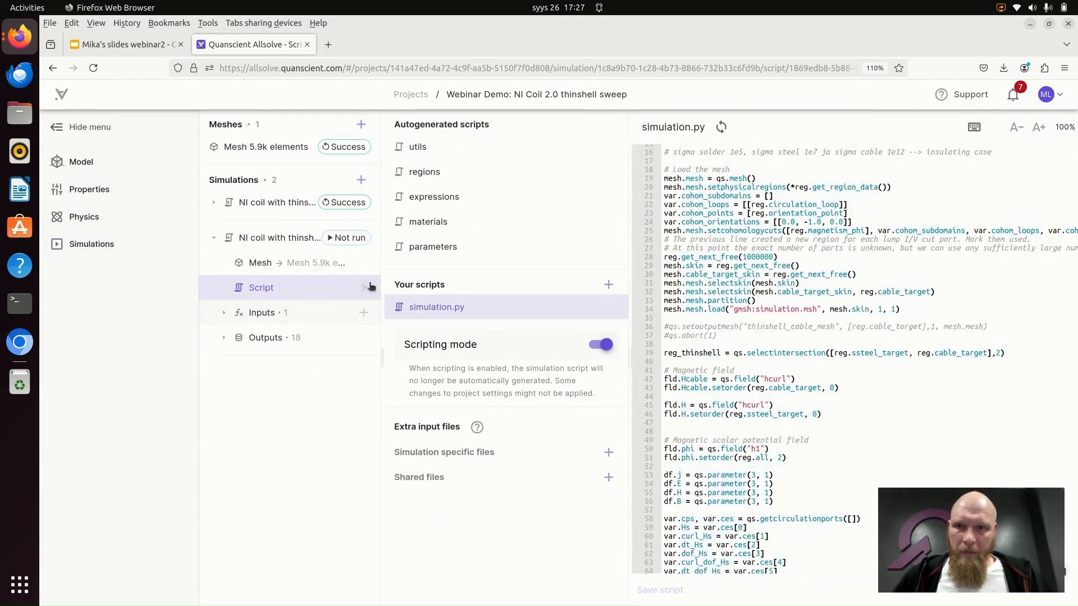
drag(384, 275, 395, 289)
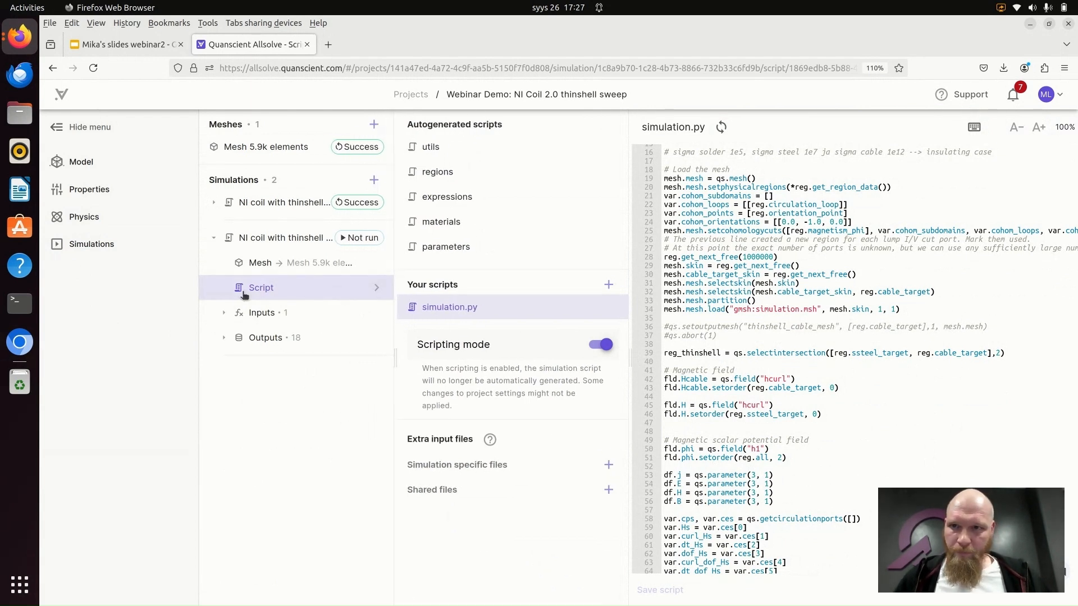
- Return from the script to the copied simulation's sigma_thinshell sweep values
click(224, 314)
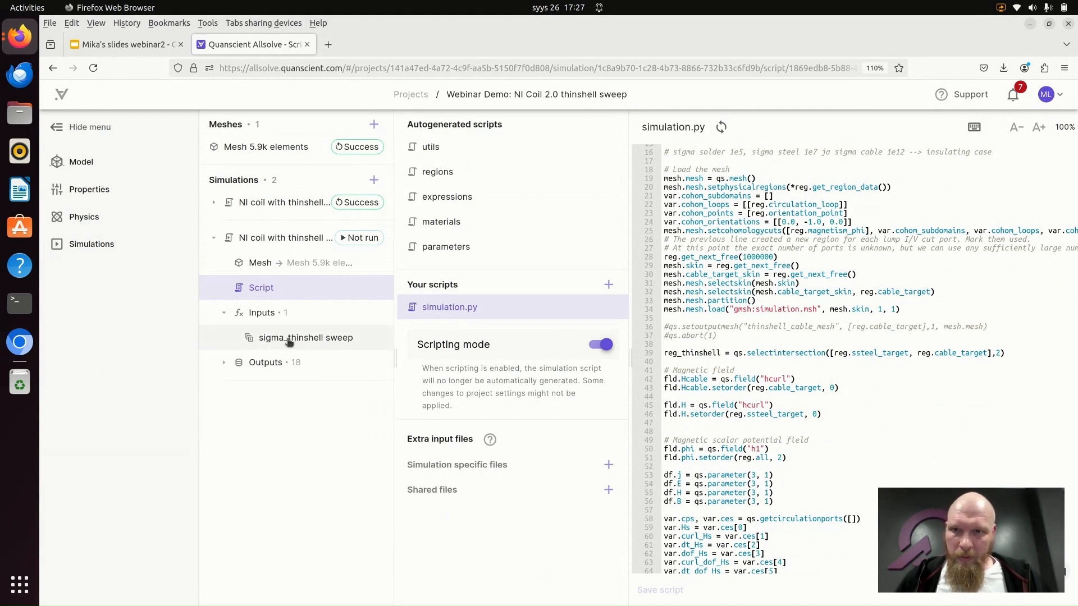
drag(396, 281, 411, 281)
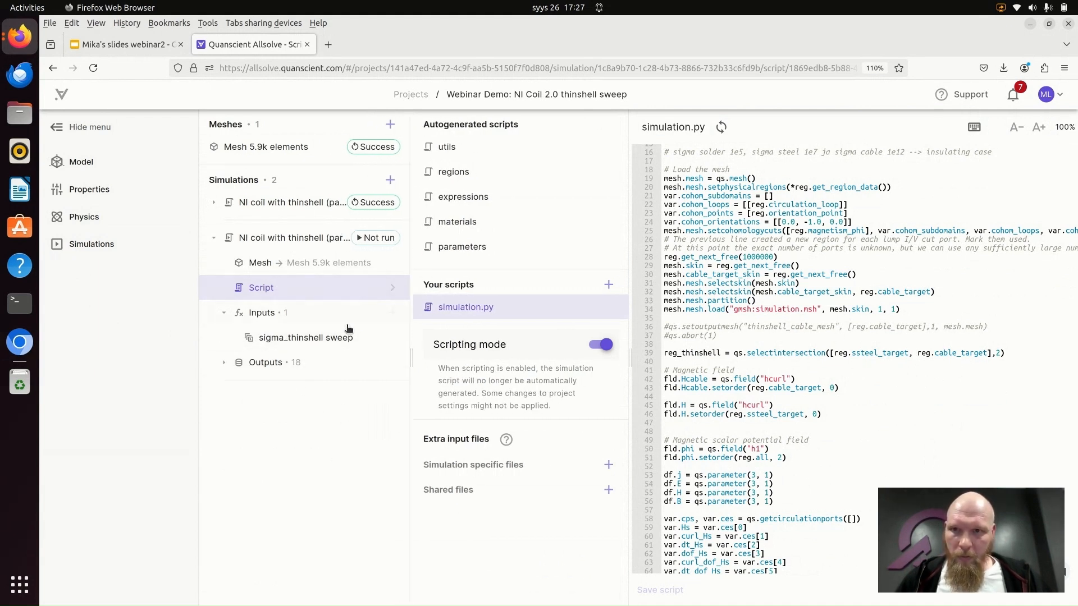
click(290, 337)
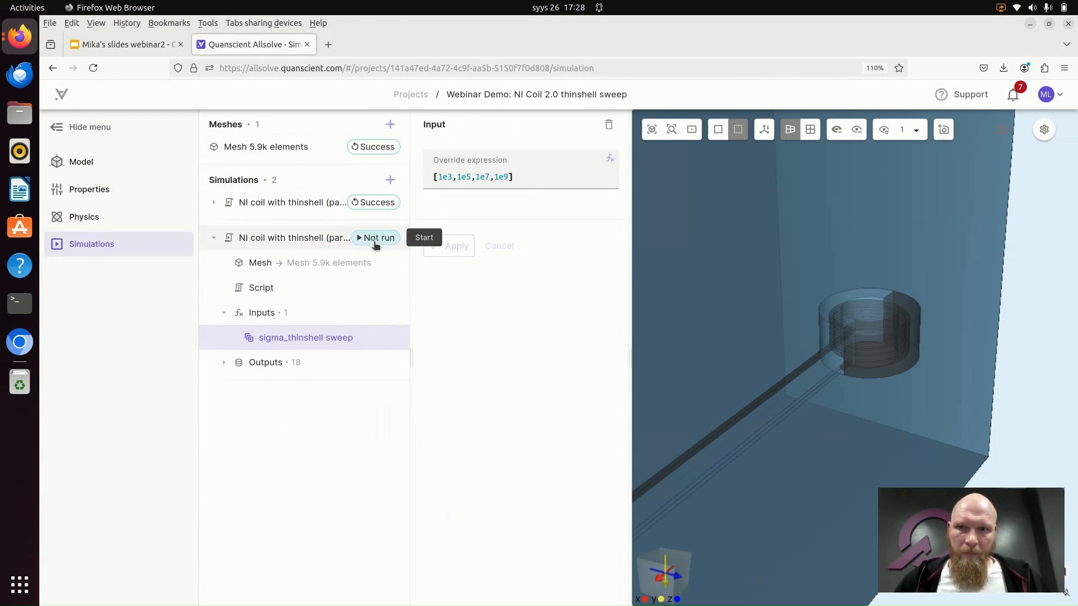
- Expand the copied simulation's outputs and review the full list
click(223, 363)
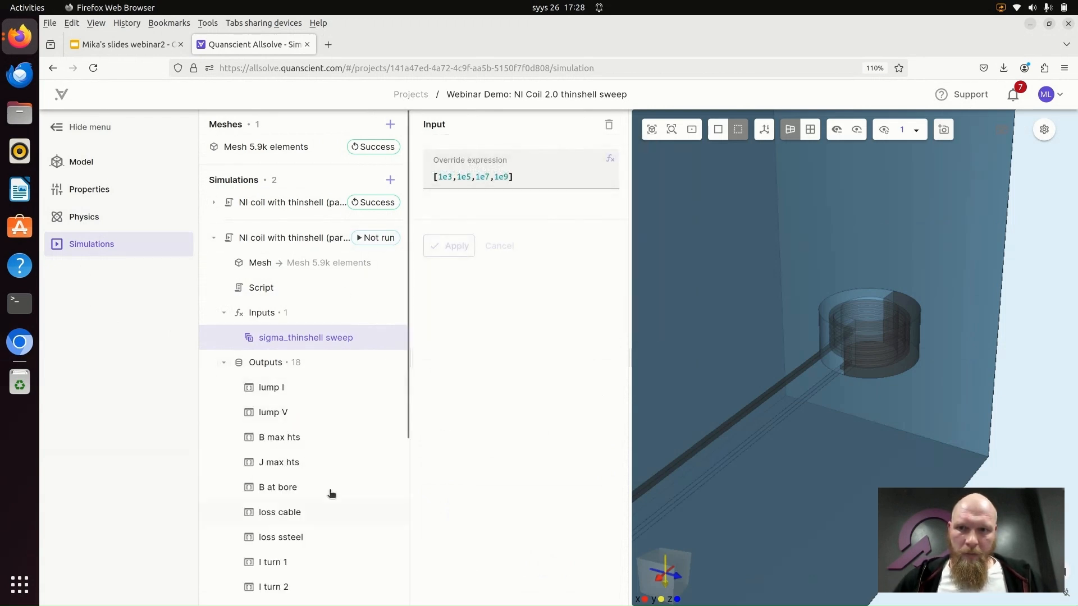
scroll(344, 375, down, 2)
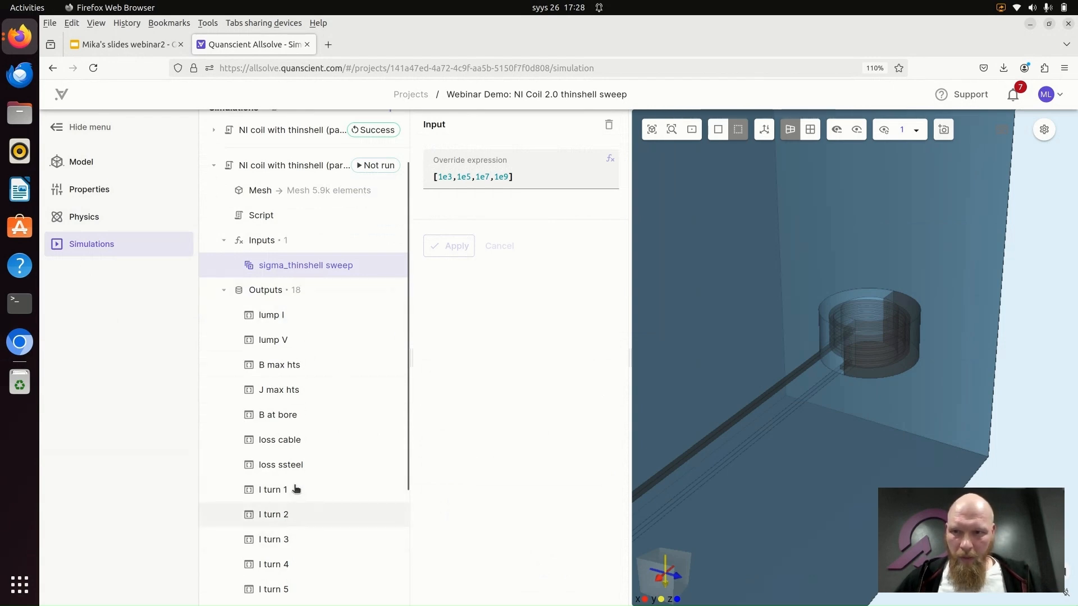
scroll(303, 375, down, 2)
scroll(301, 399, up, 2)
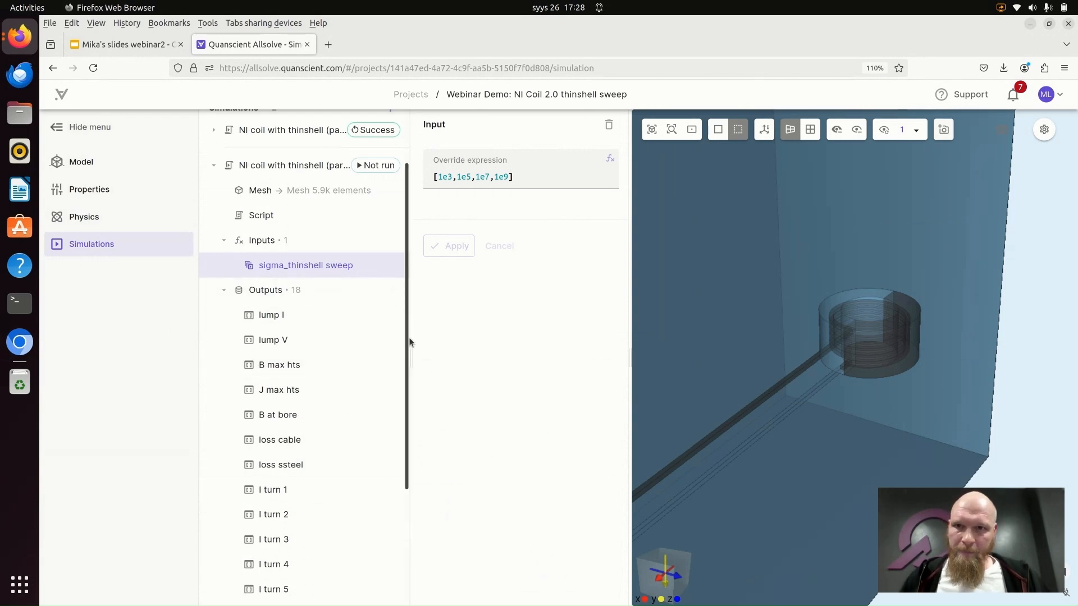
- Start the copied simulation and expand its tree anew to reach the results entries
click(378, 166)
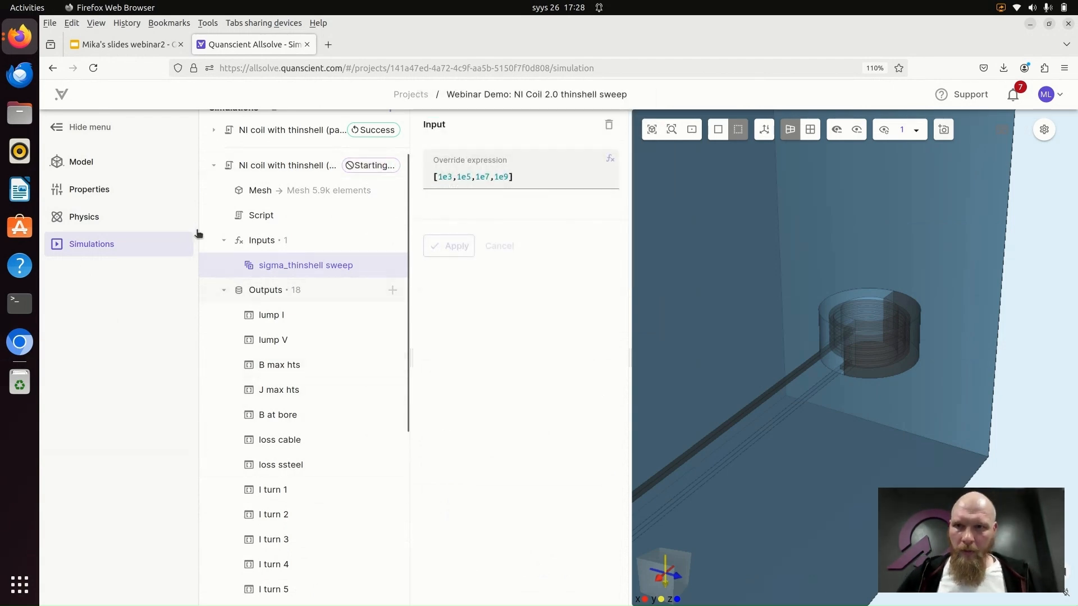
click(213, 165)
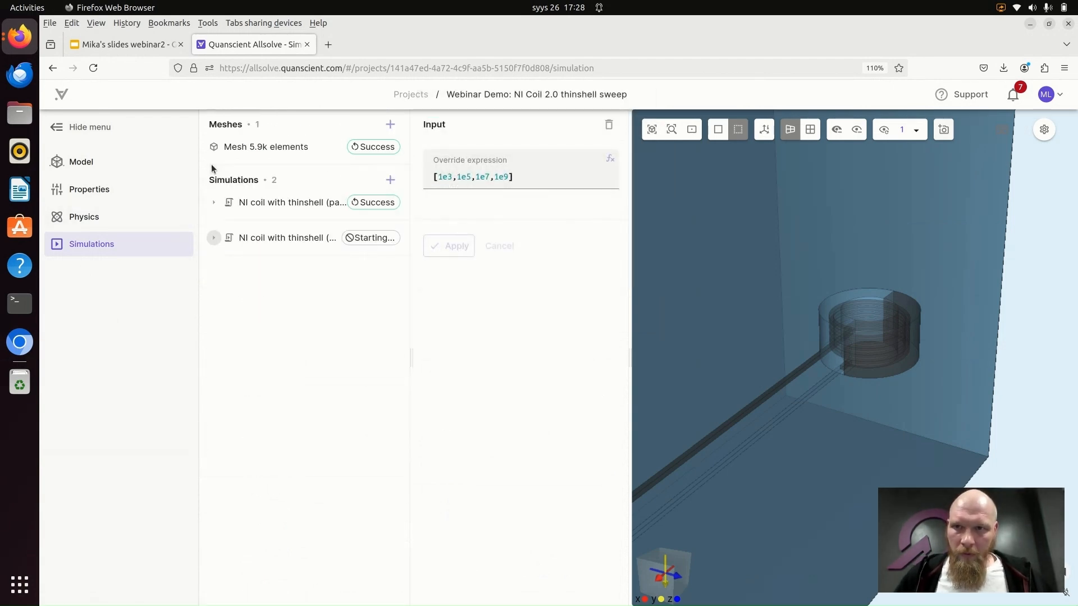
click(214, 239)
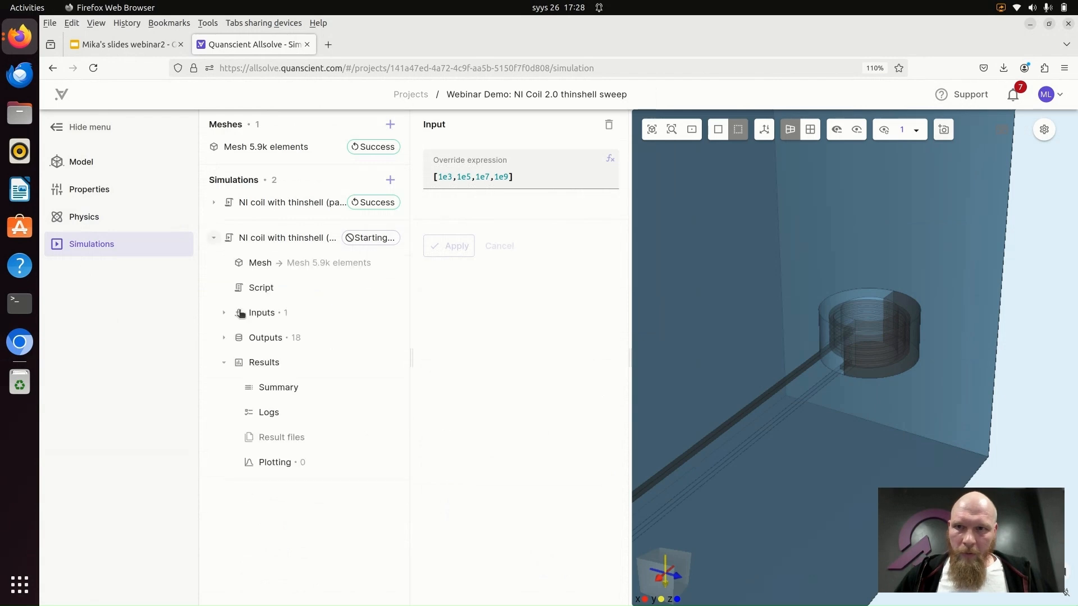
- Check the copied simulation's log, close it, and look over that simulation's general and transient settings
click(284, 413)
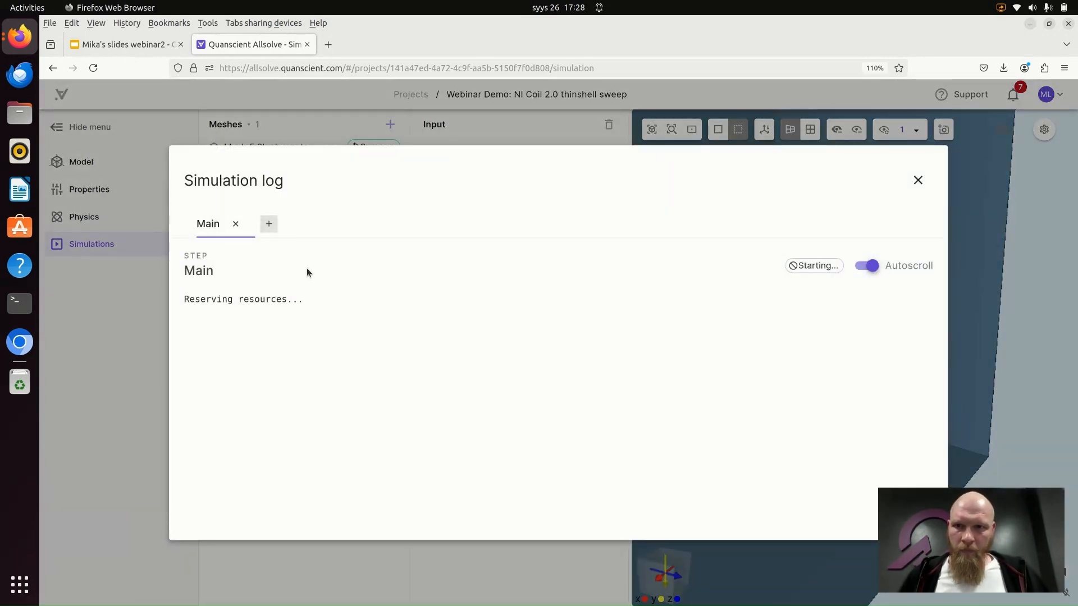
click(918, 179)
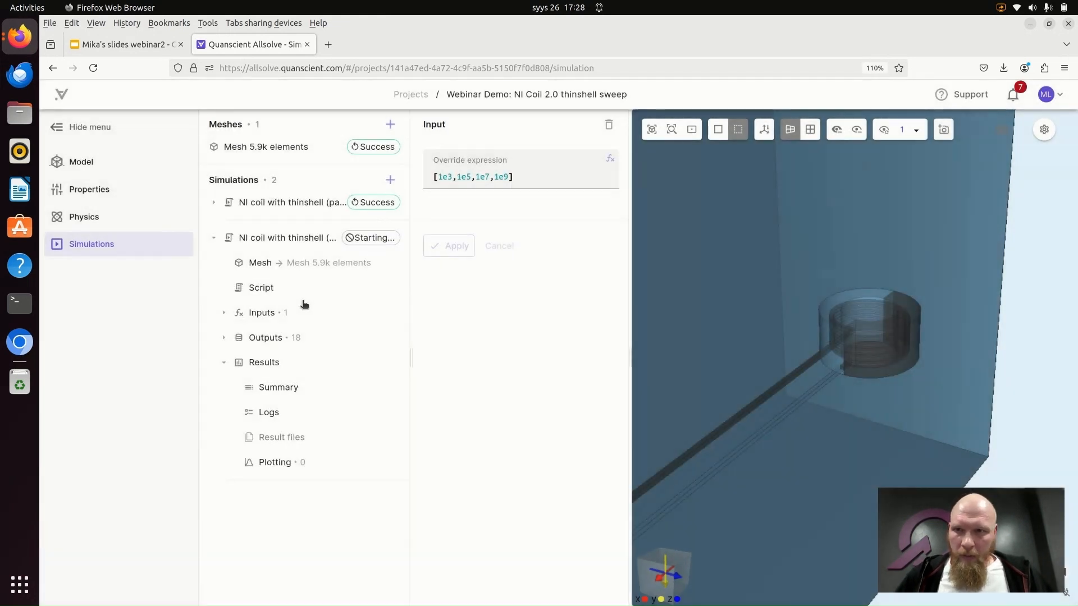
click(309, 243)
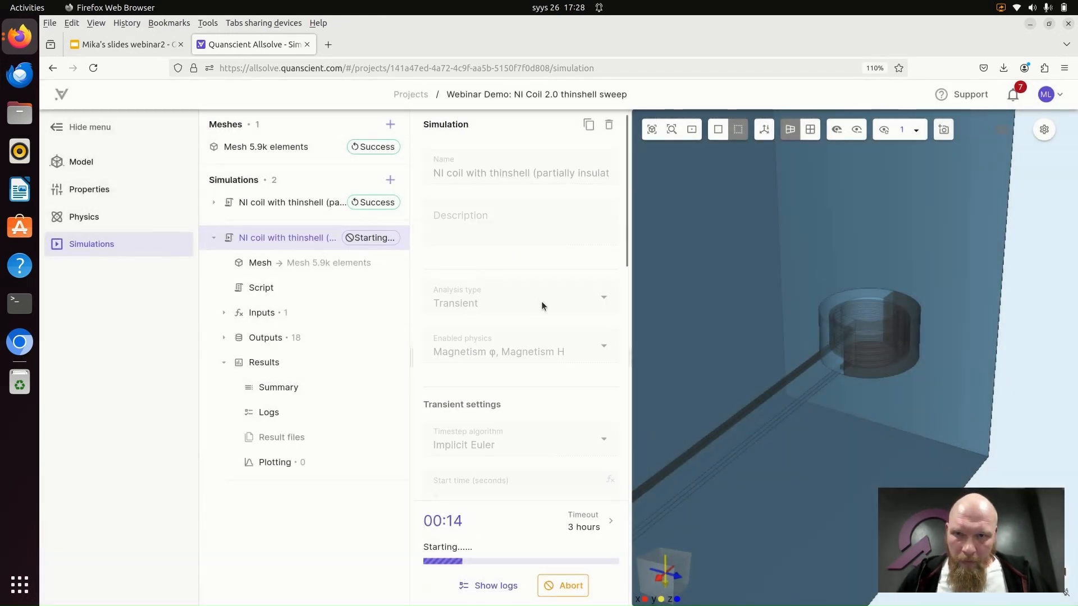
scroll(541, 301, down, 3)
scroll(566, 310, down, 3)
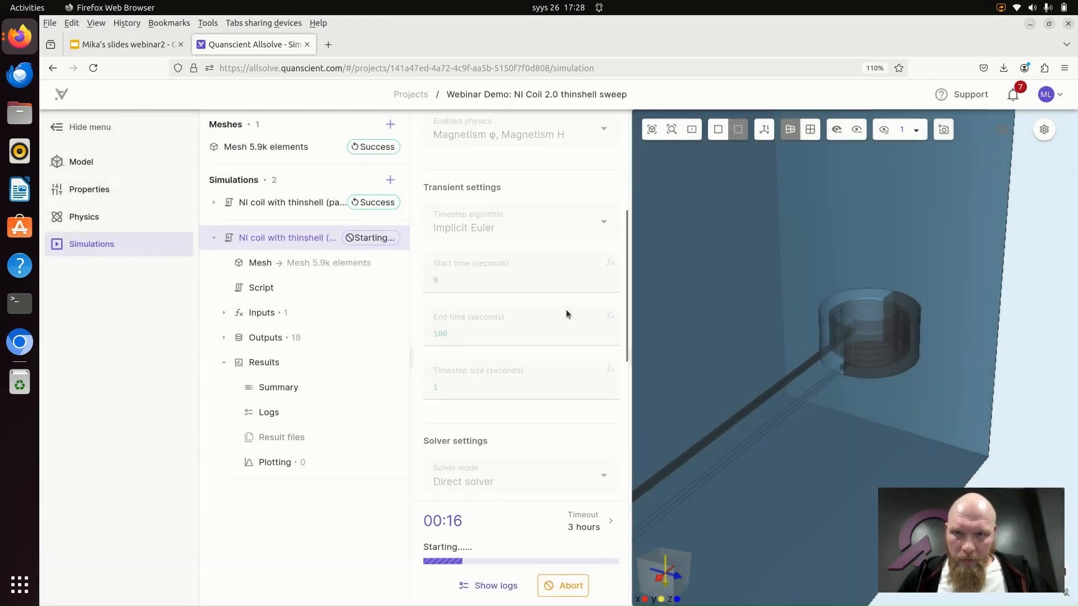
scroll(534, 255, up, 5)
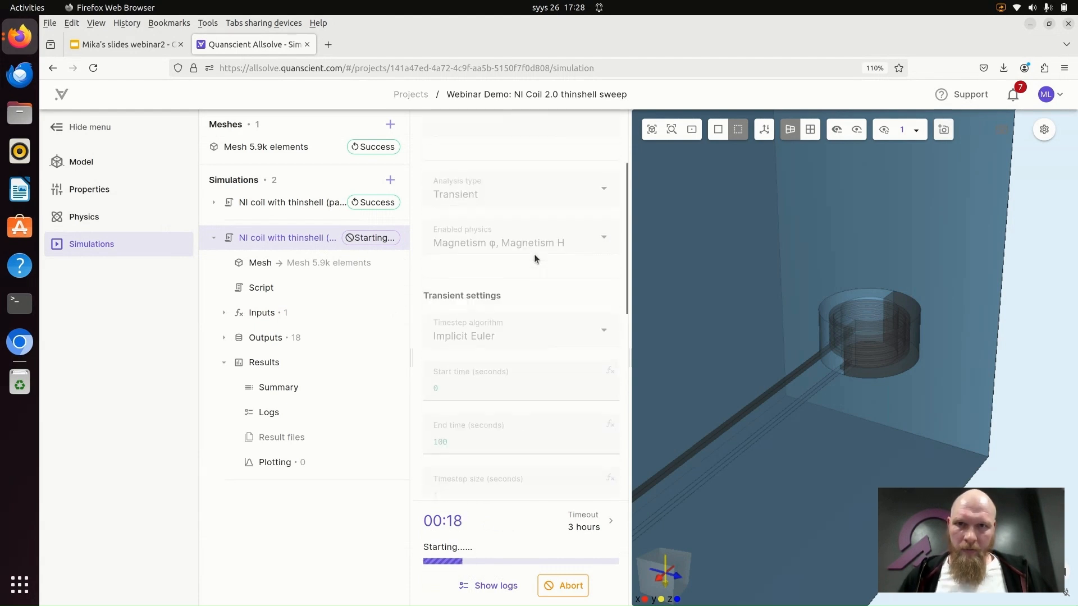
- In the original simulation's settings, view the available analysis types and timestep algorithms without changing either selection
click(258, 203)
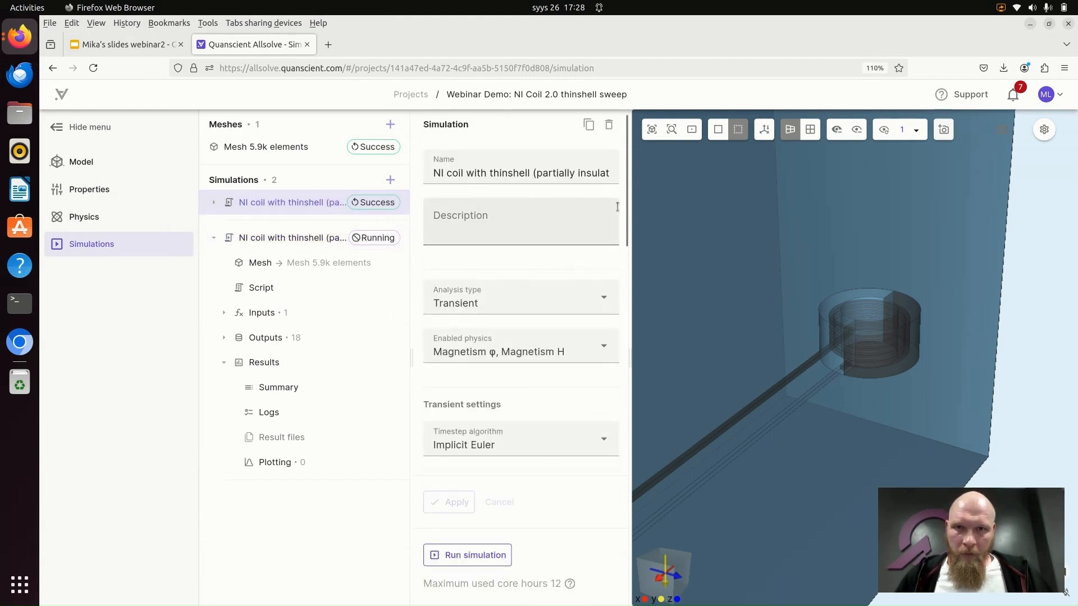
scroll(578, 247, down, 2)
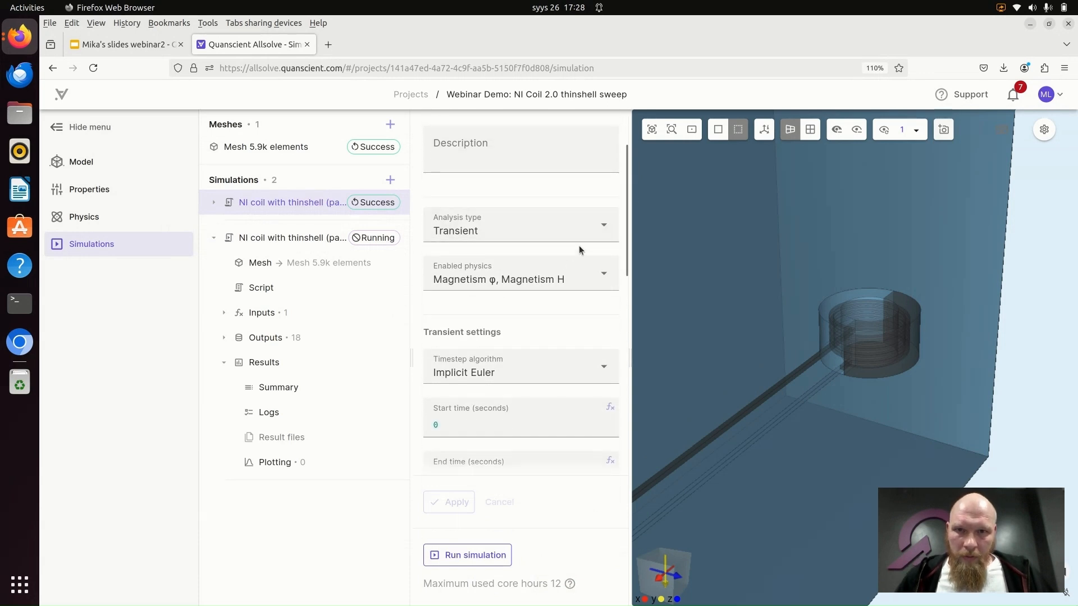
click(606, 228)
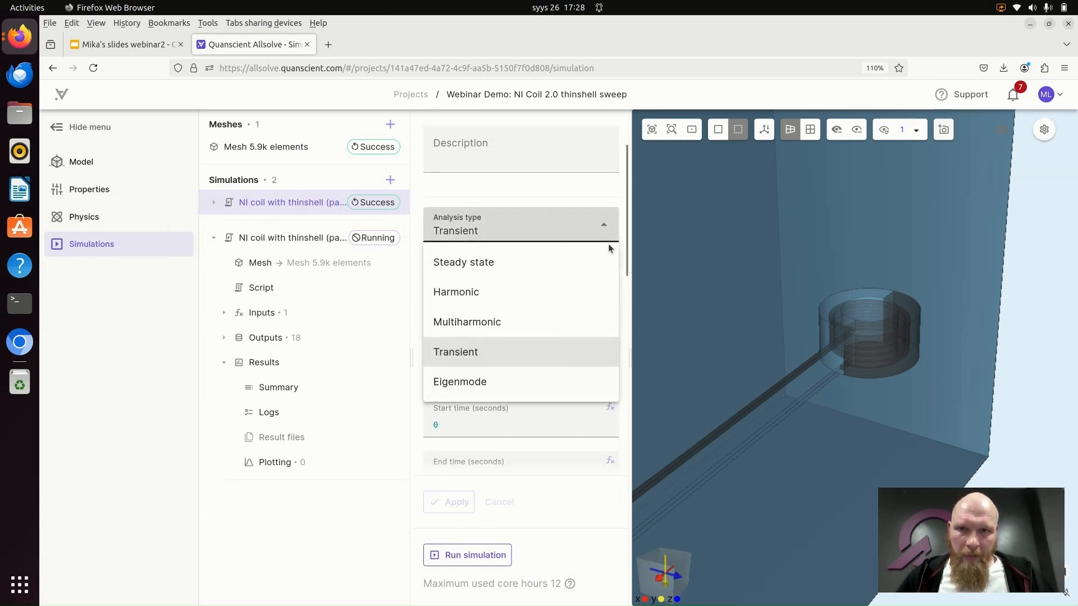
click(606, 229)
scroll(590, 247, down, 4)
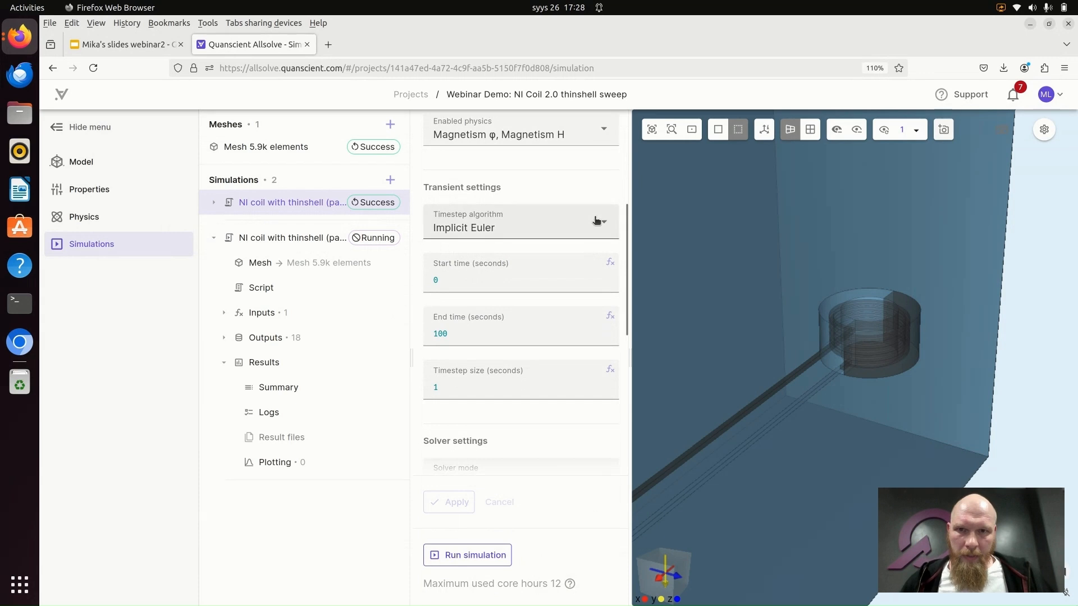
click(602, 222)
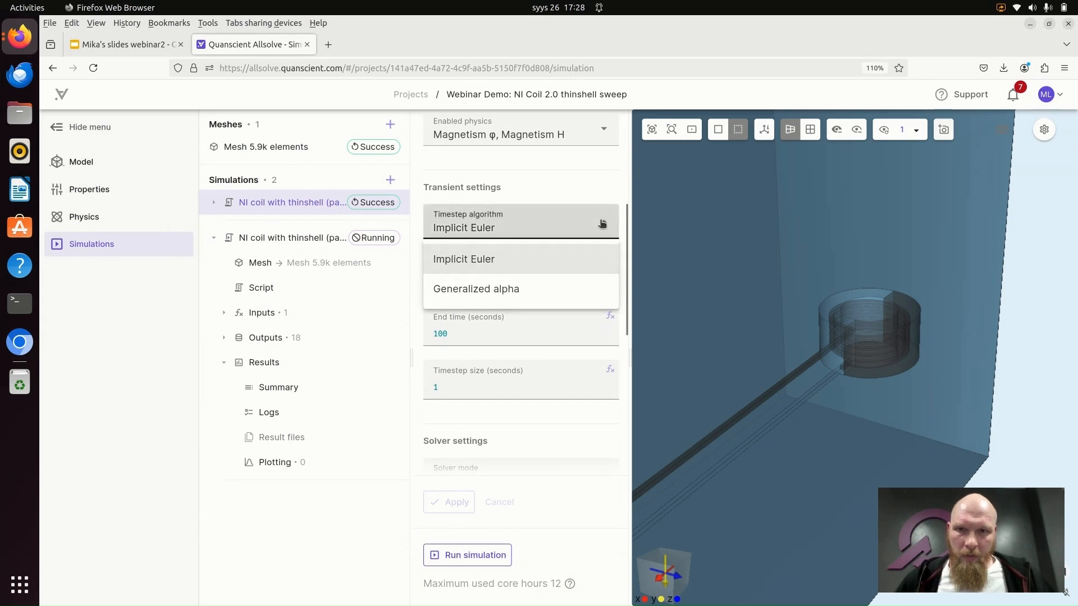
click(605, 224)
- Examine the original simulation's solver mode choices and keep Direct solver selected
scroll(604, 225, down, 2)
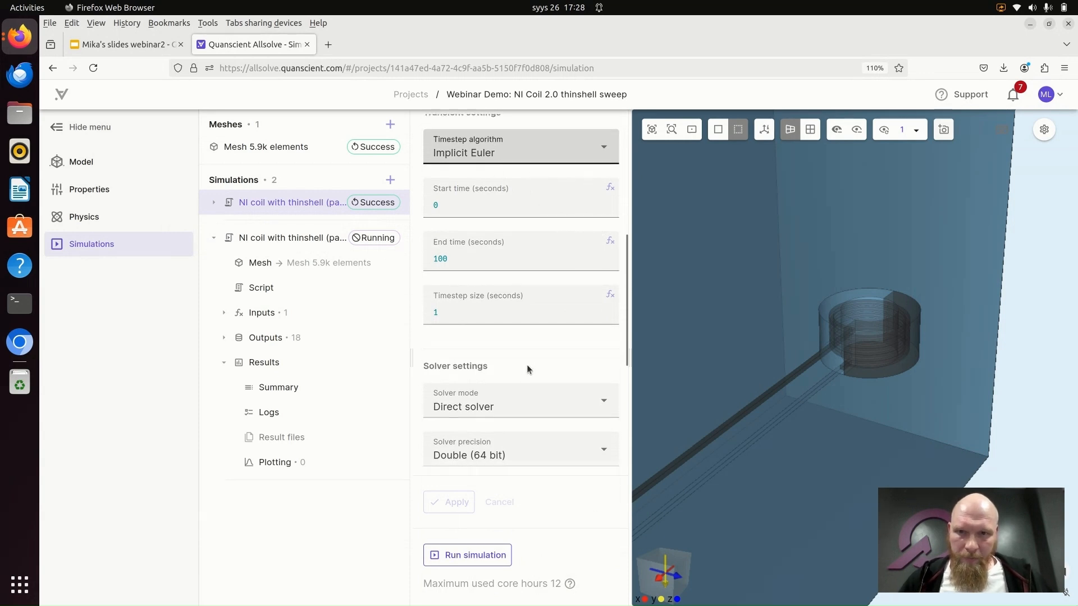
scroll(526, 366, down, 4)
click(605, 261)
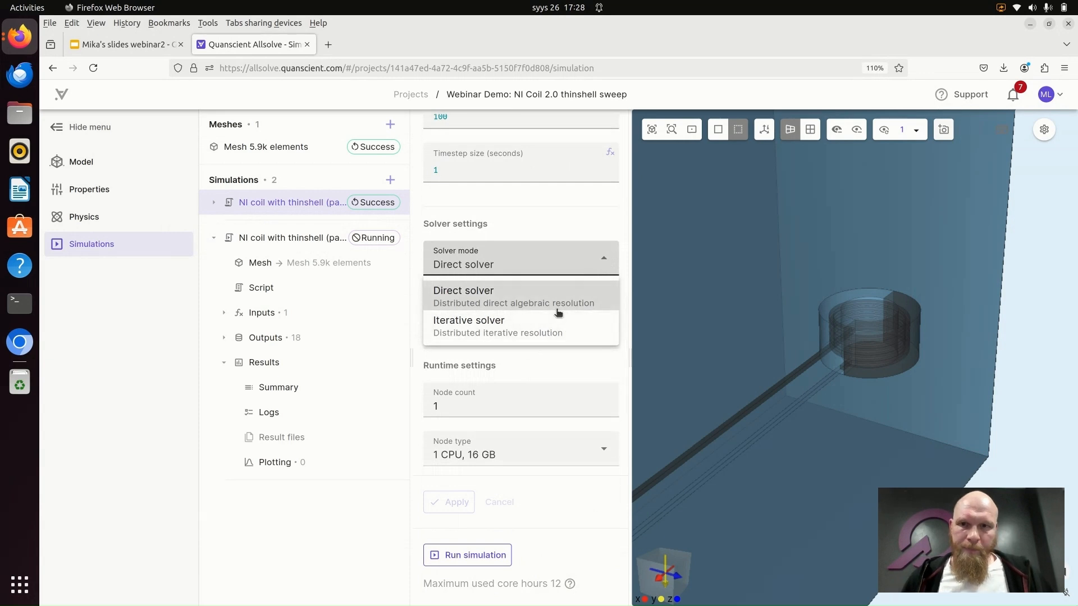
click(531, 298)
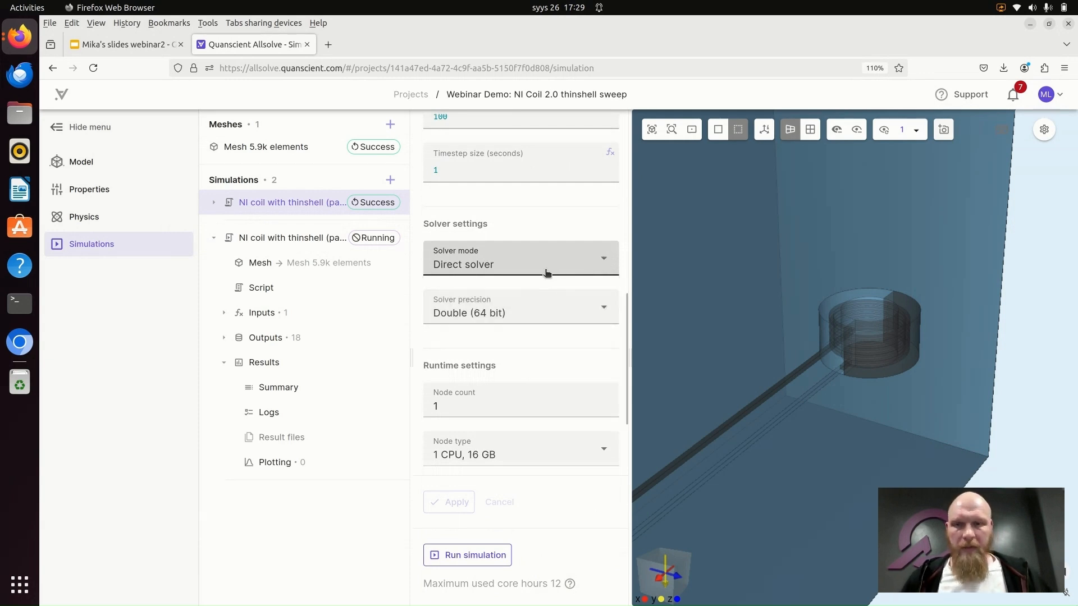
click(603, 266)
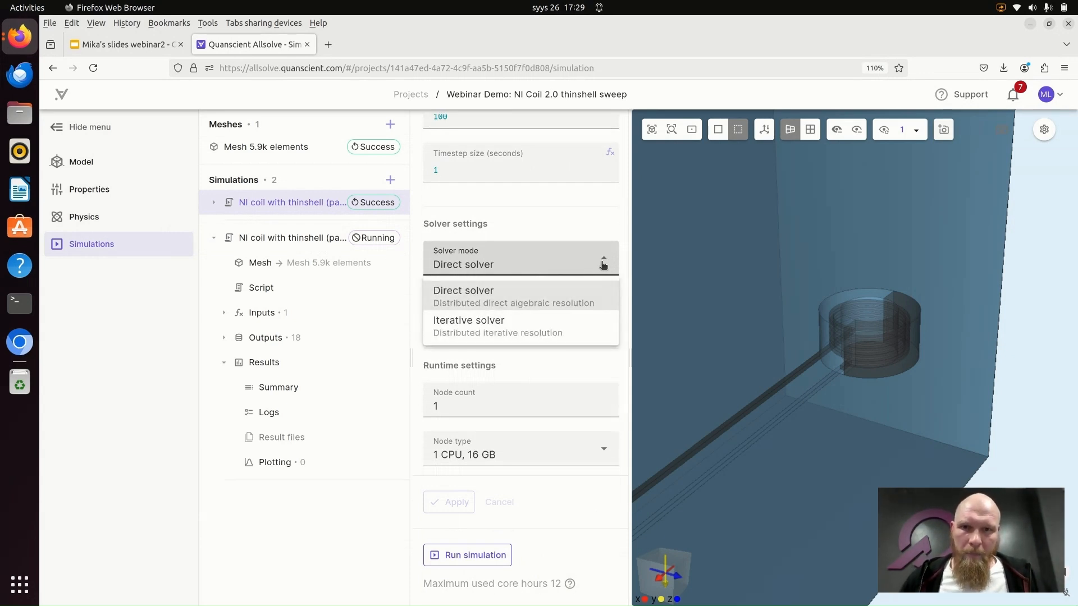
click(589, 296)
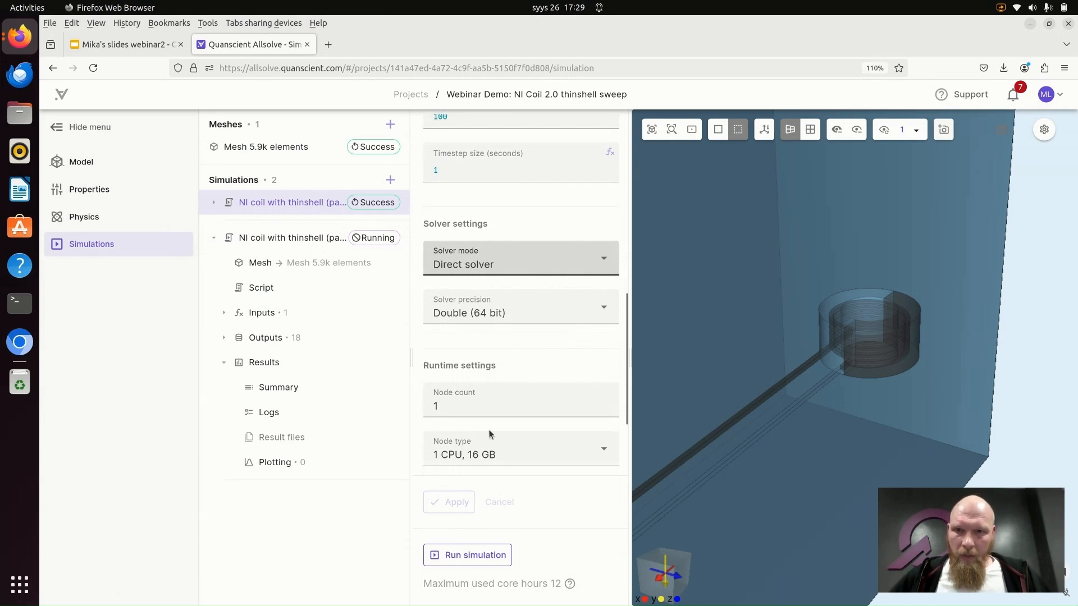
- Review the original simulation's runtime settings, examining the node count and node type options while keeping 1 CPU, 16 GB
scroll(522, 393, down, 2)
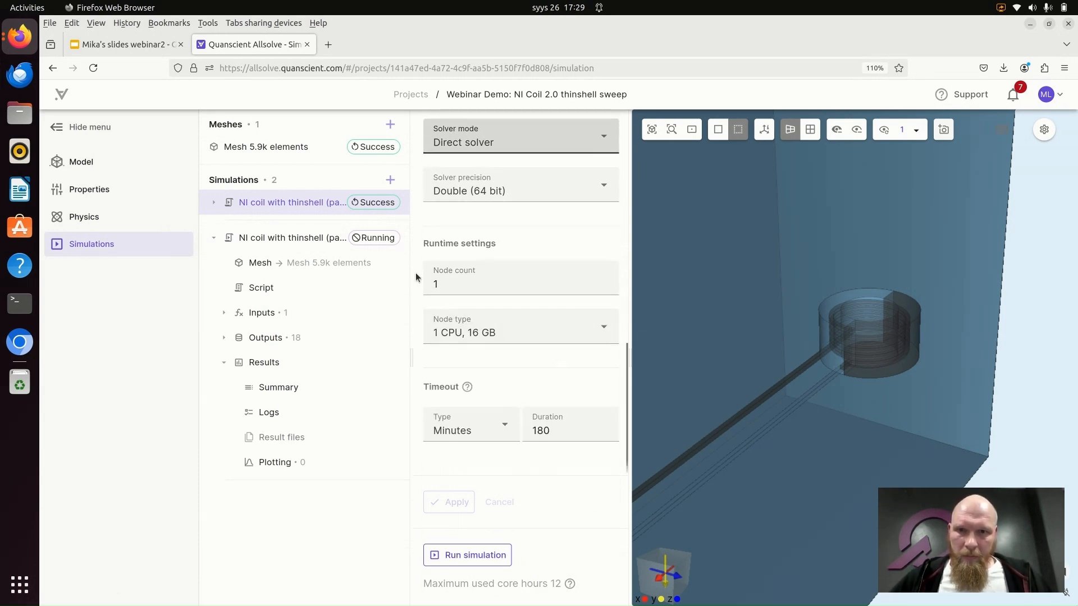
click(460, 285)
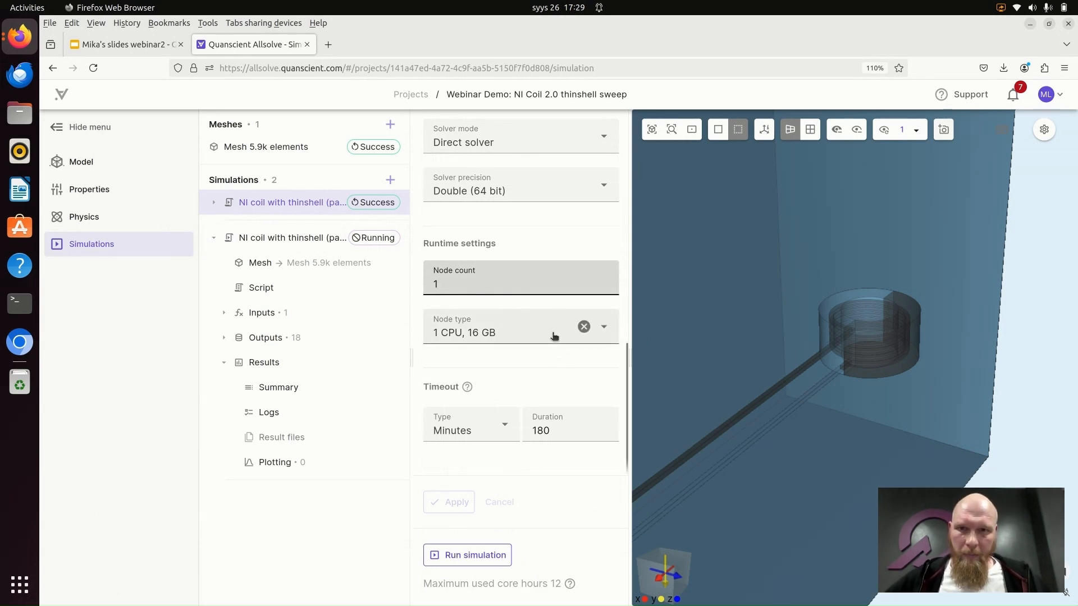
click(604, 328)
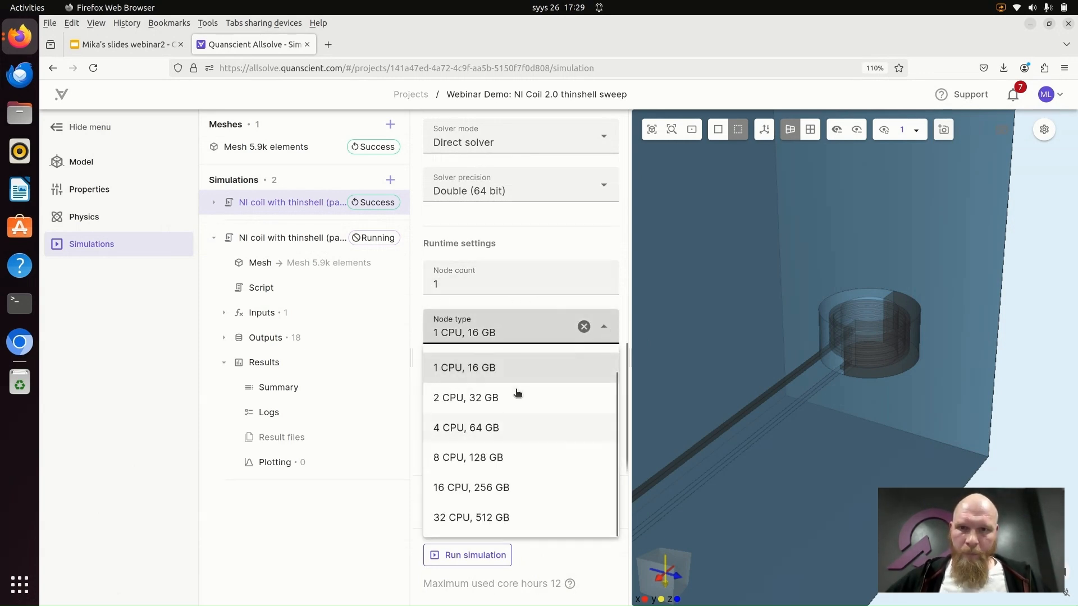
click(492, 369)
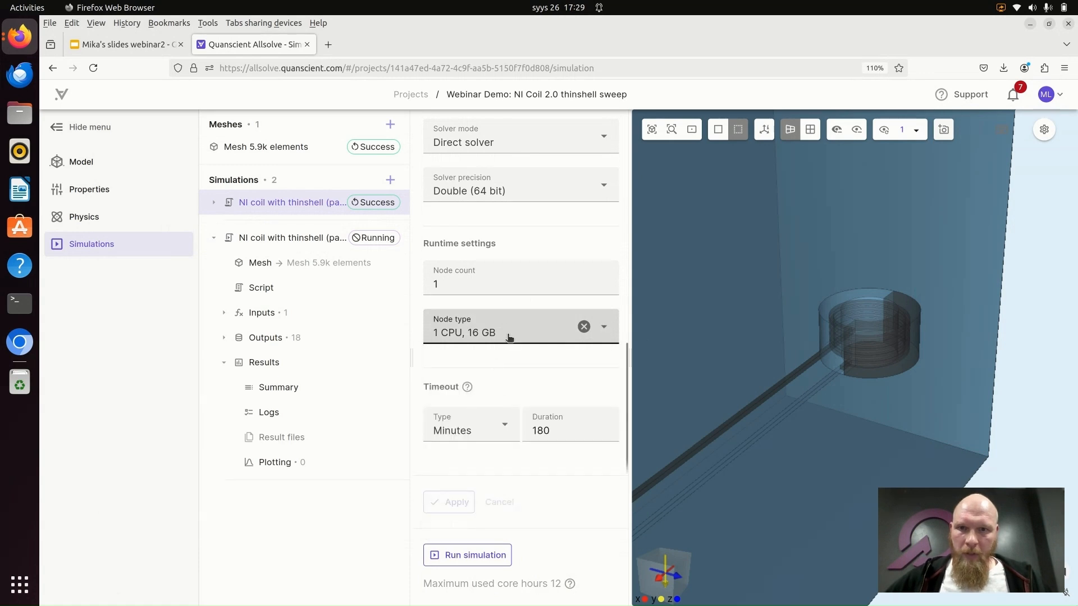
click(602, 335)
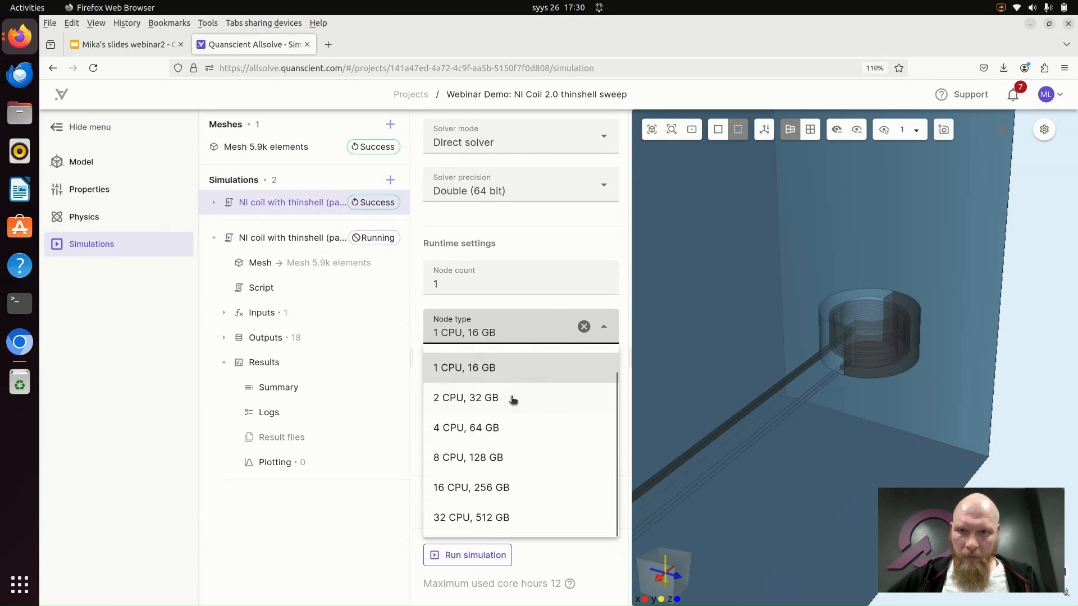
click(507, 370)
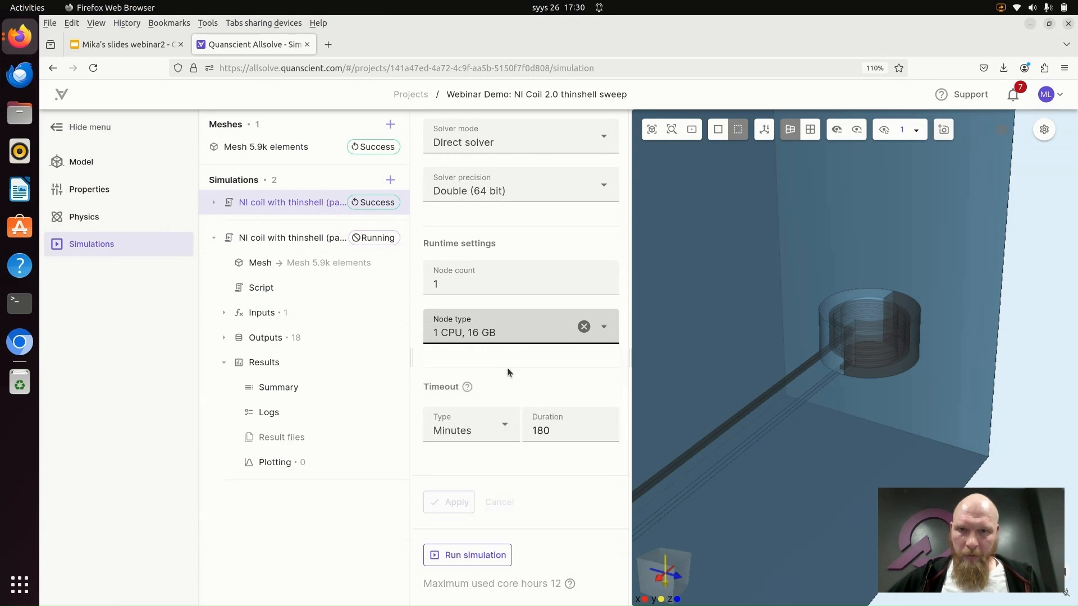
click(464, 280)
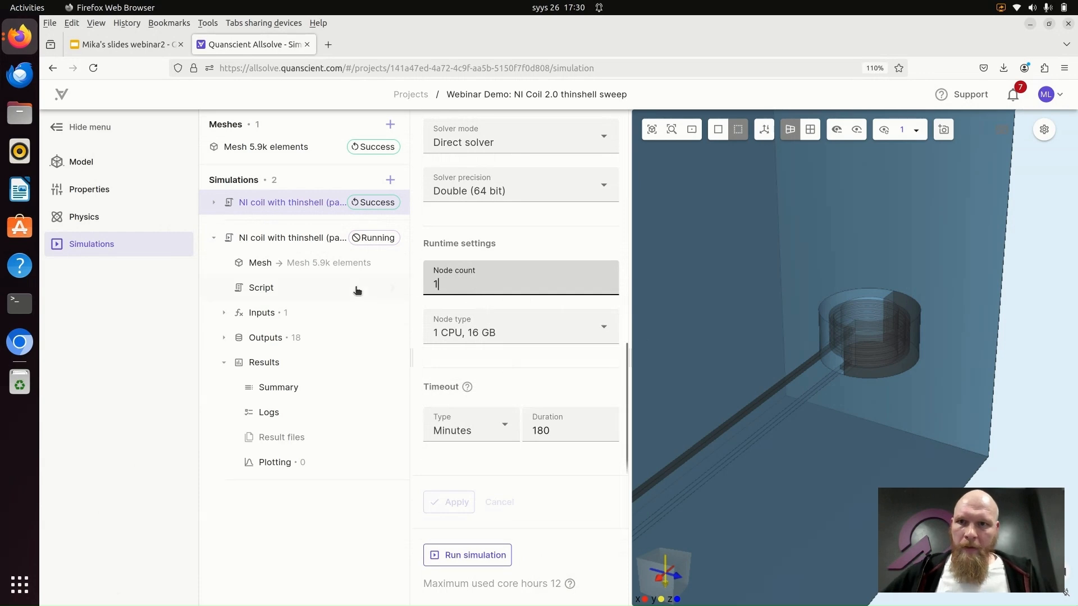
- Open the copied simulation's log, add the Job 0 and Job 1 logs, and show Job 0
click(271, 413)
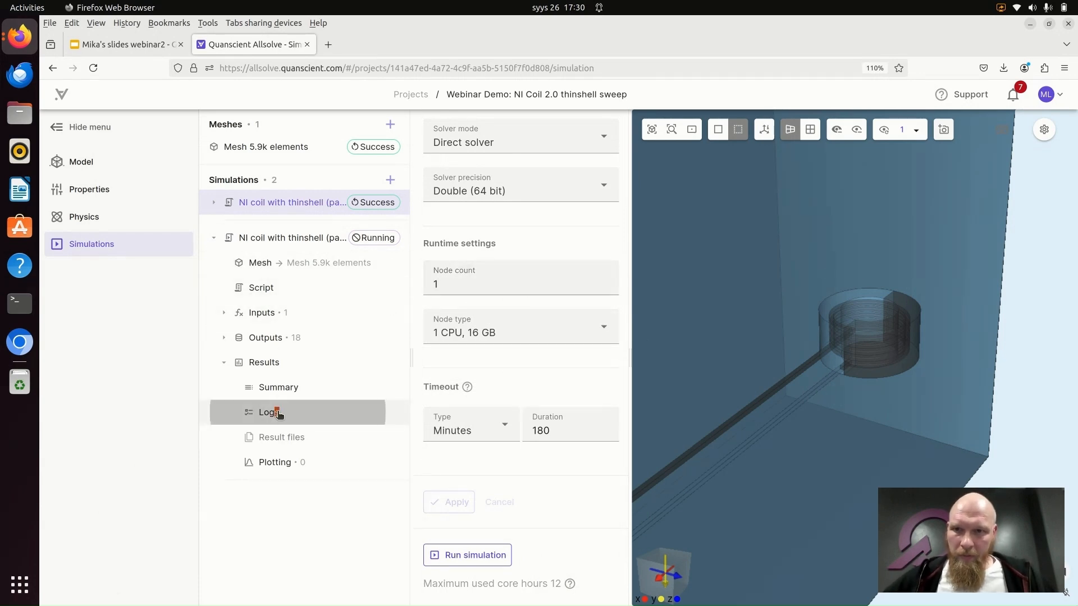
click(268, 224)
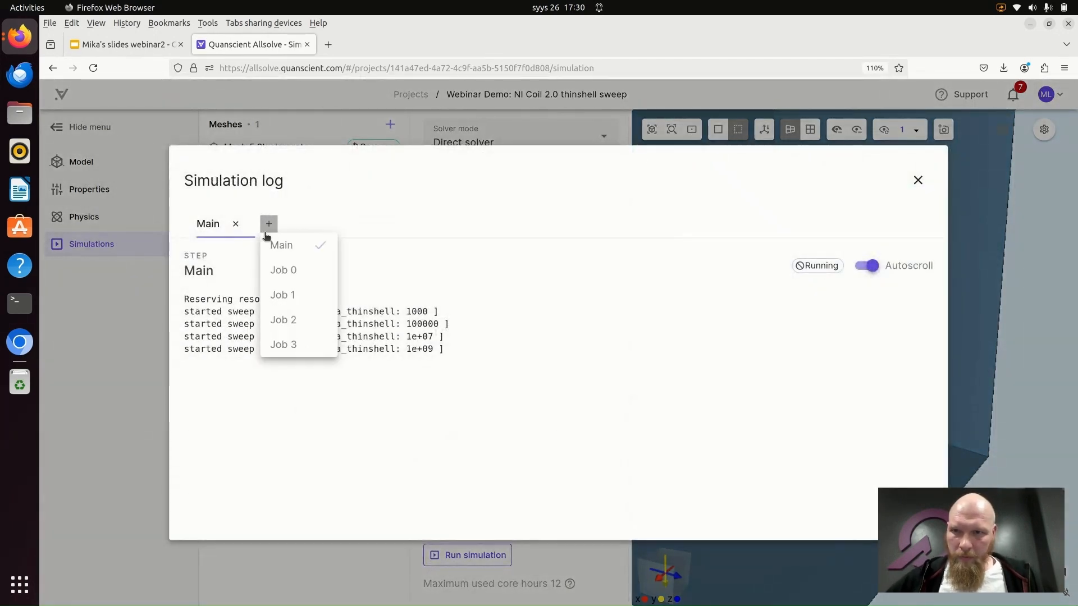
click(298, 273)
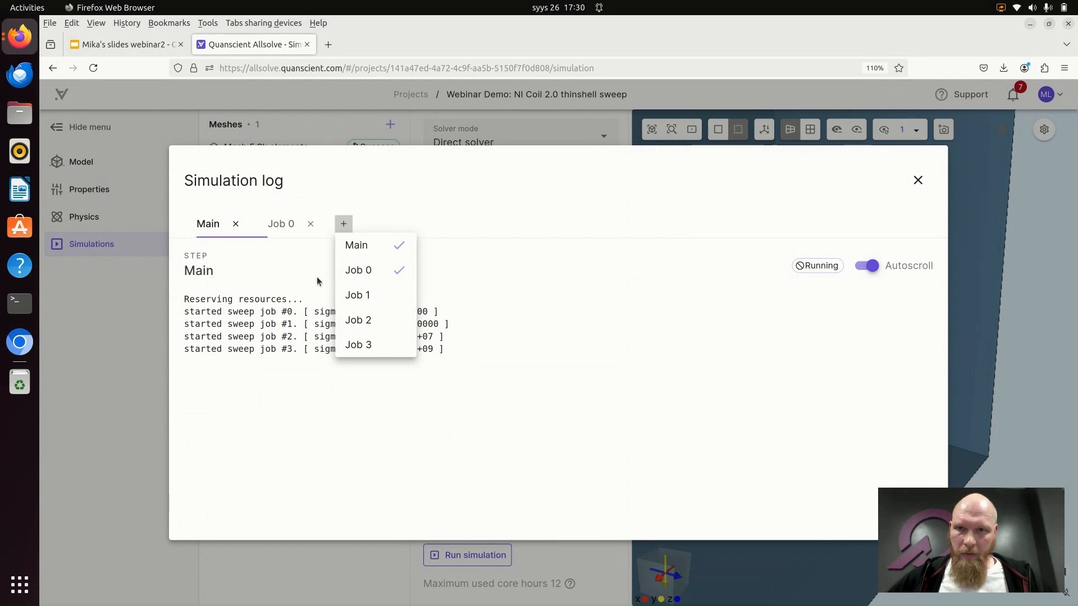
click(380, 303)
click(288, 224)
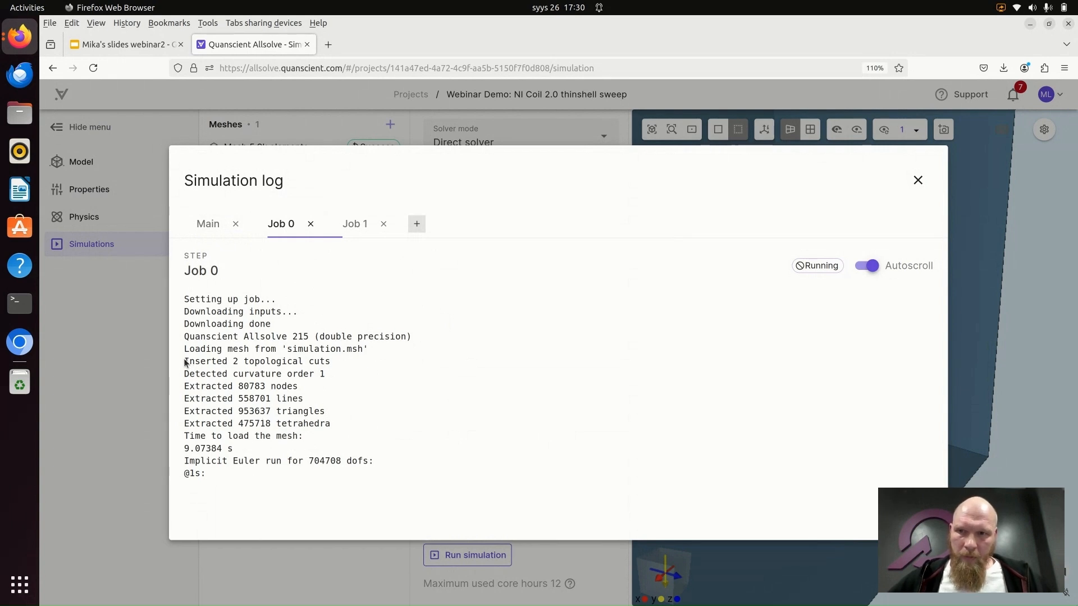
- Highlight the topological cuts line and the dofs count in the Job 0 log, and close the log
drag(186, 362, 328, 362)
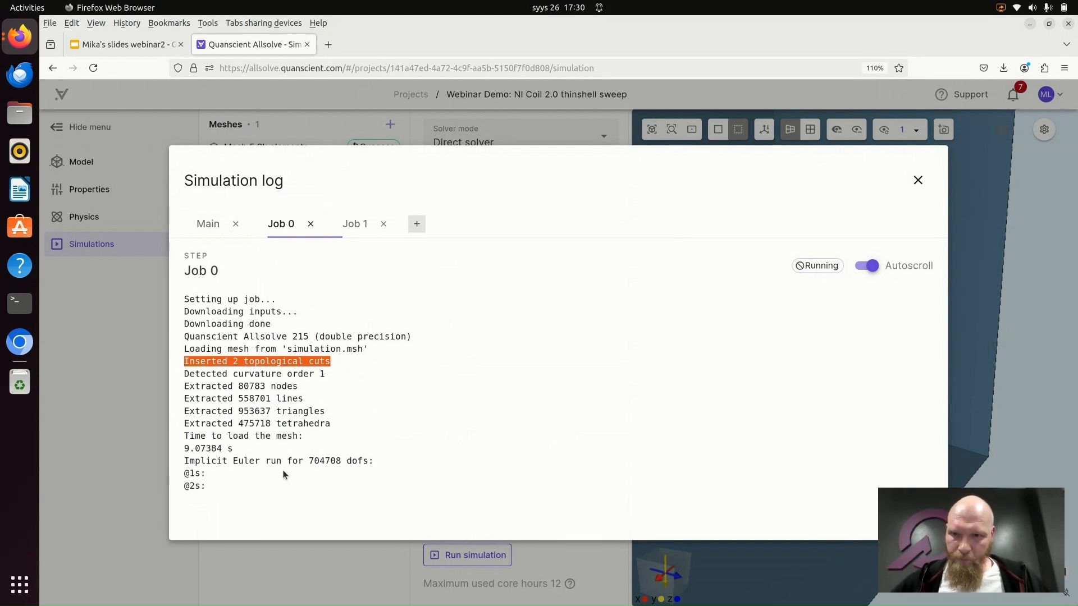
click(308, 464)
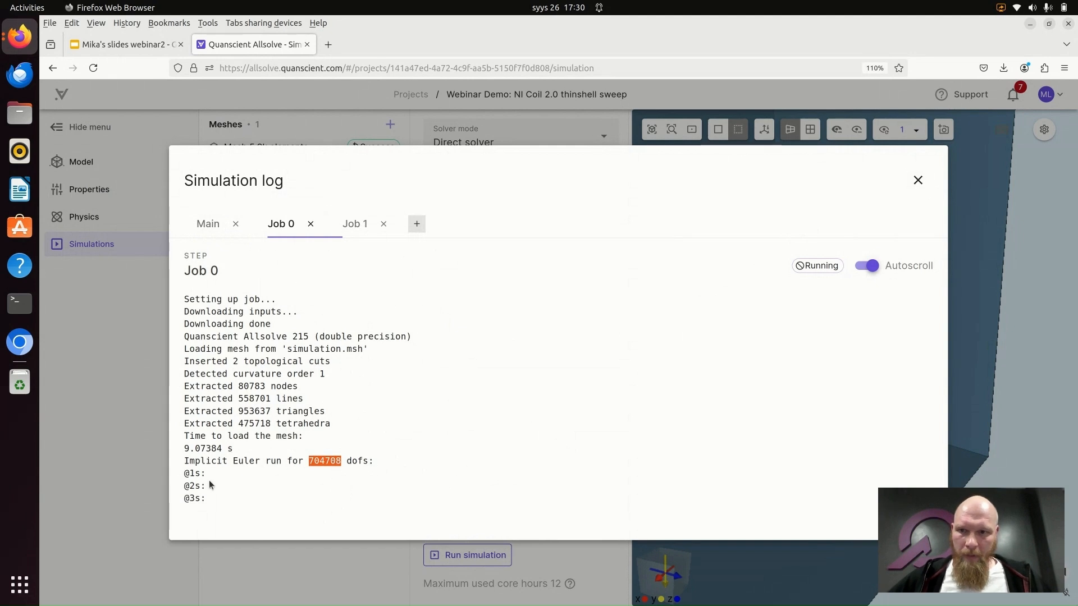
click(921, 182)
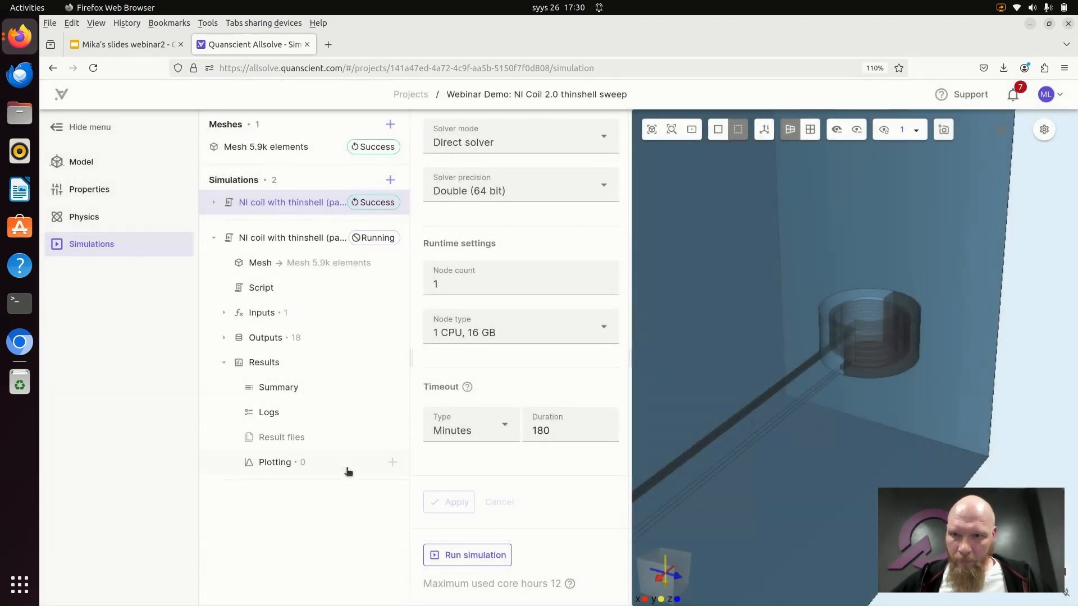
- Add a plot to the copied simulation's results with Time step as its X axis input, and apply it
click(393, 463)
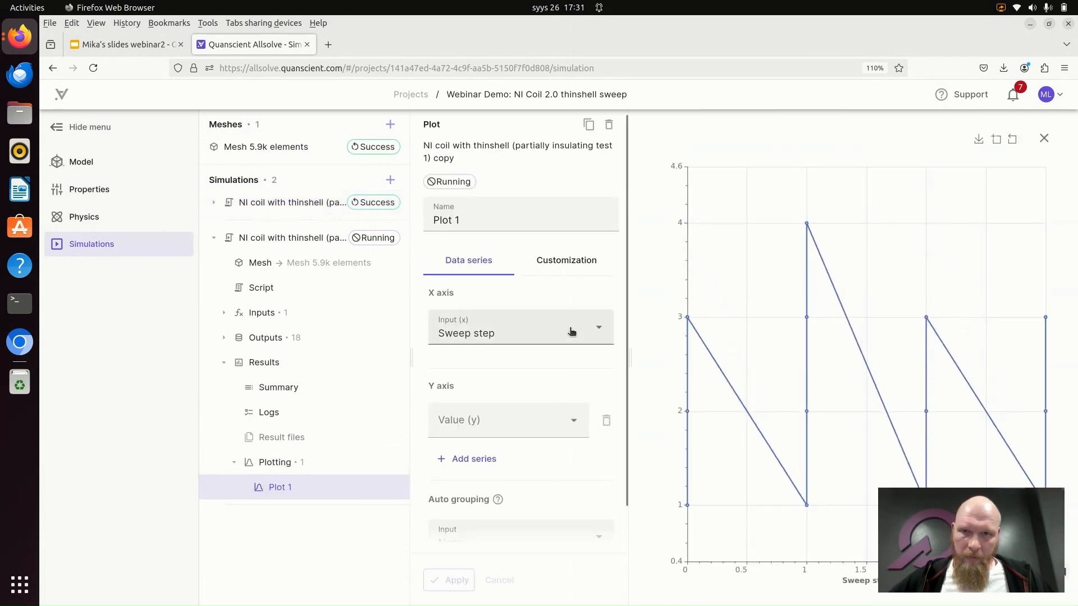
scroll(578, 362, down, 1)
click(571, 290)
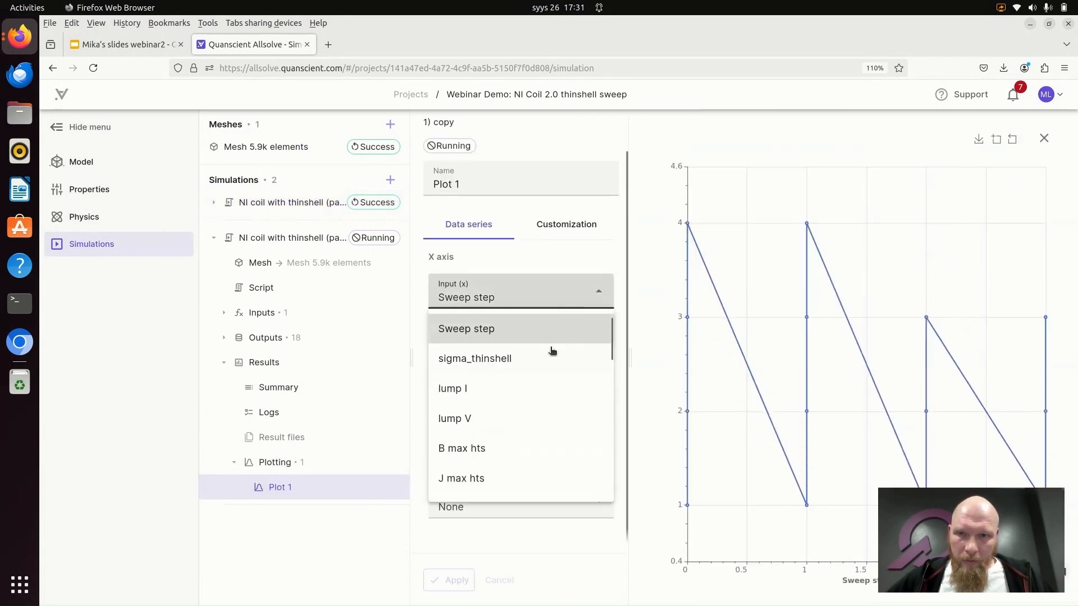
scroll(541, 353, up, 1)
click(526, 331)
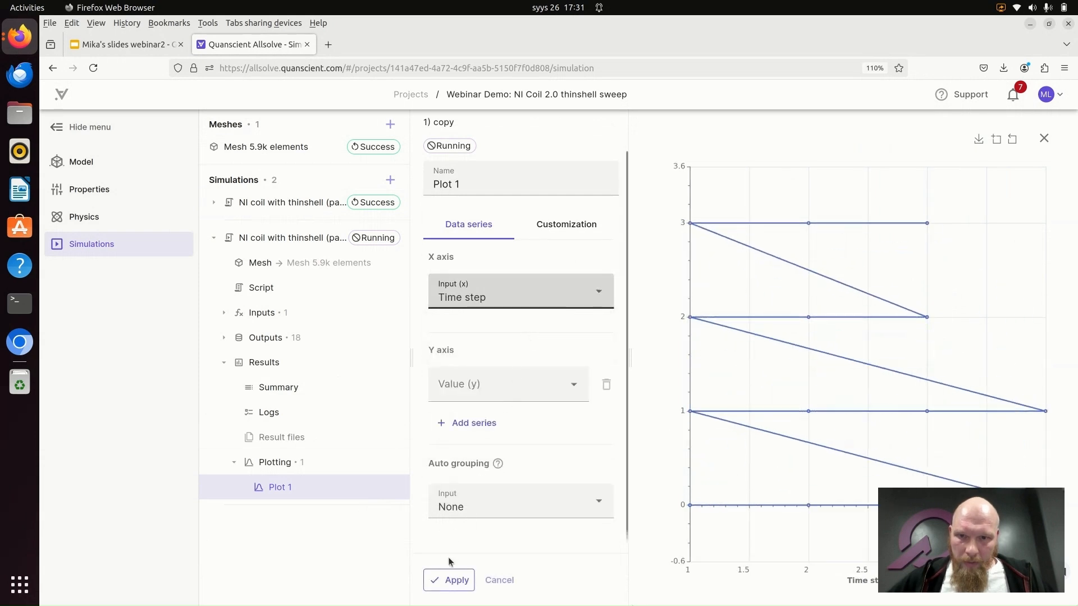
click(448, 579)
- Plot B at bore on the Y axis of Plot 1, auto-group it by sigma_thinshell, and apply the changes
click(550, 386)
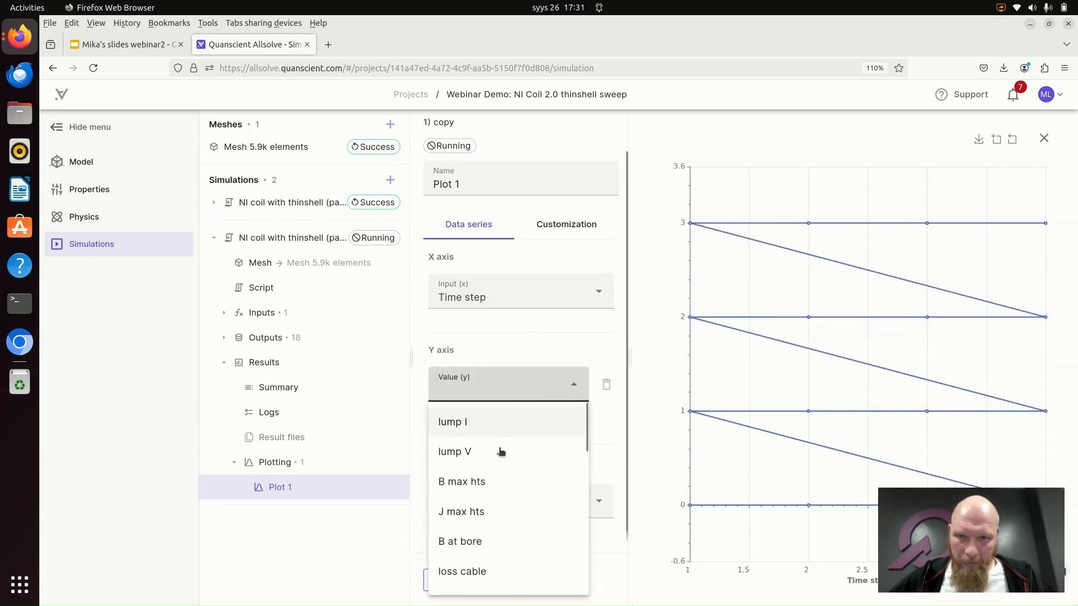
click(494, 541)
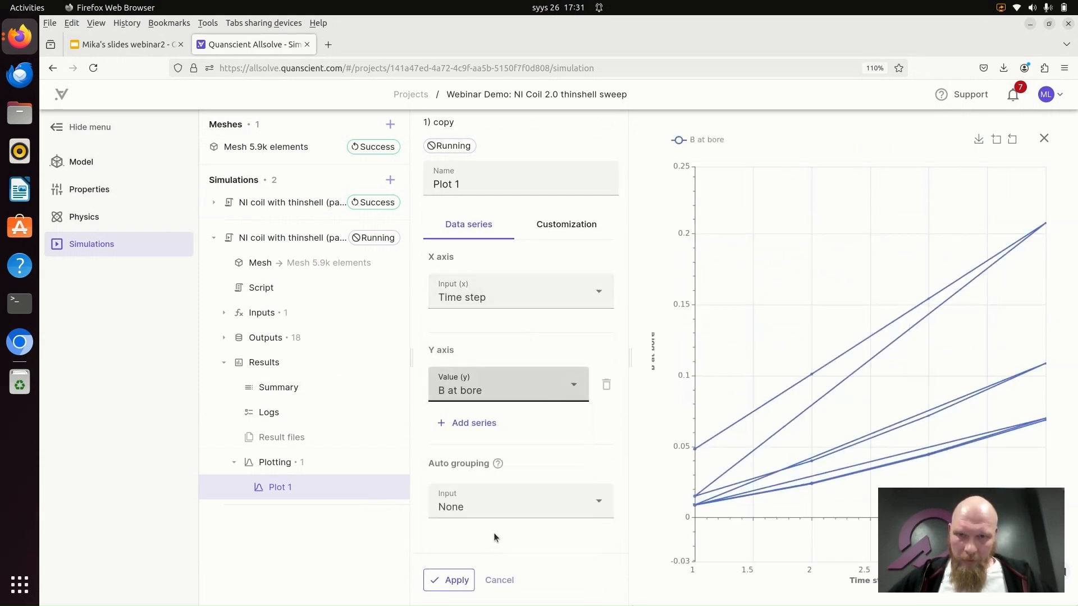
click(591, 503)
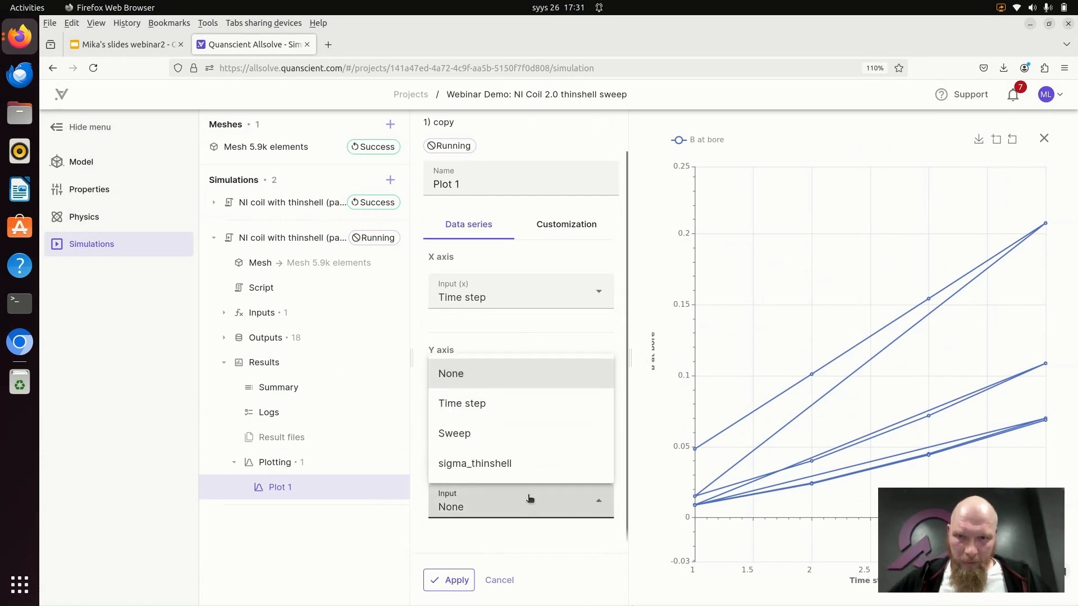
click(513, 466)
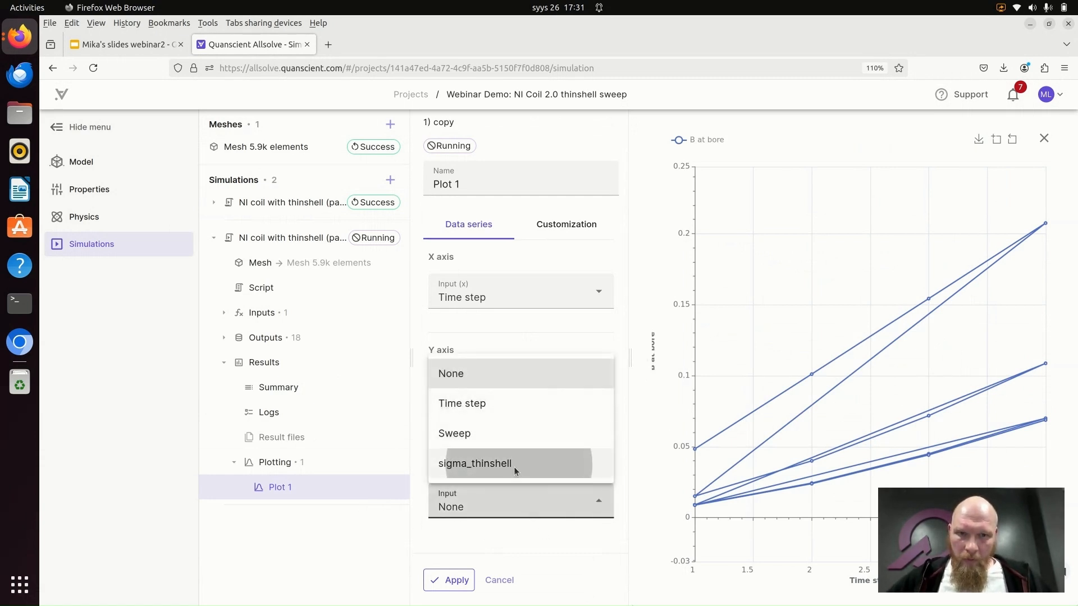
click(466, 580)
mouse_move(815, 371)
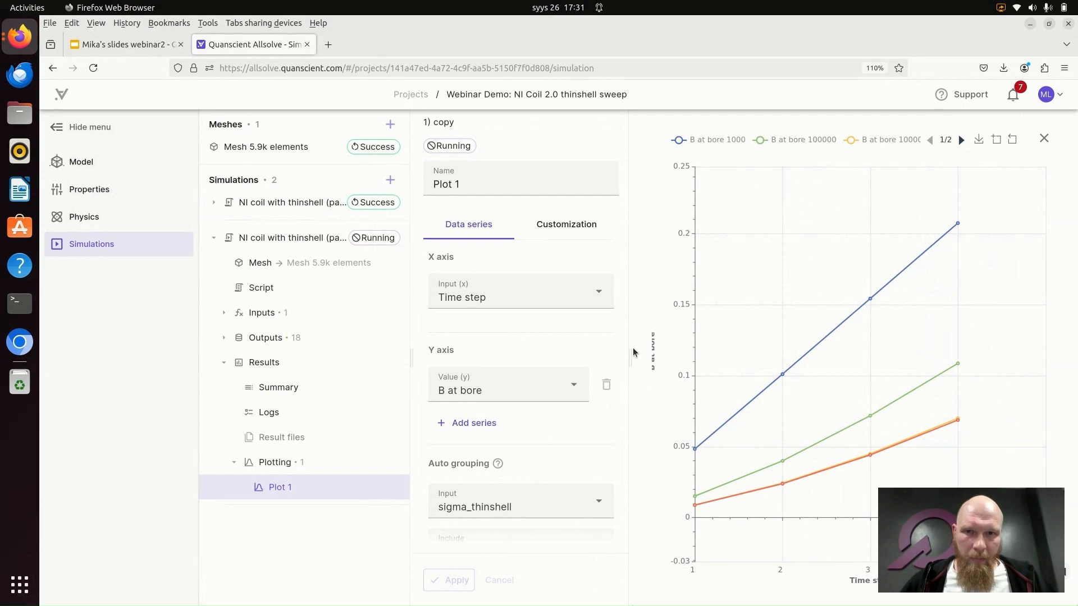
- Add lump I as a second Y-axis series in Plot 1 and apply it
drag(629, 341, 606, 342)
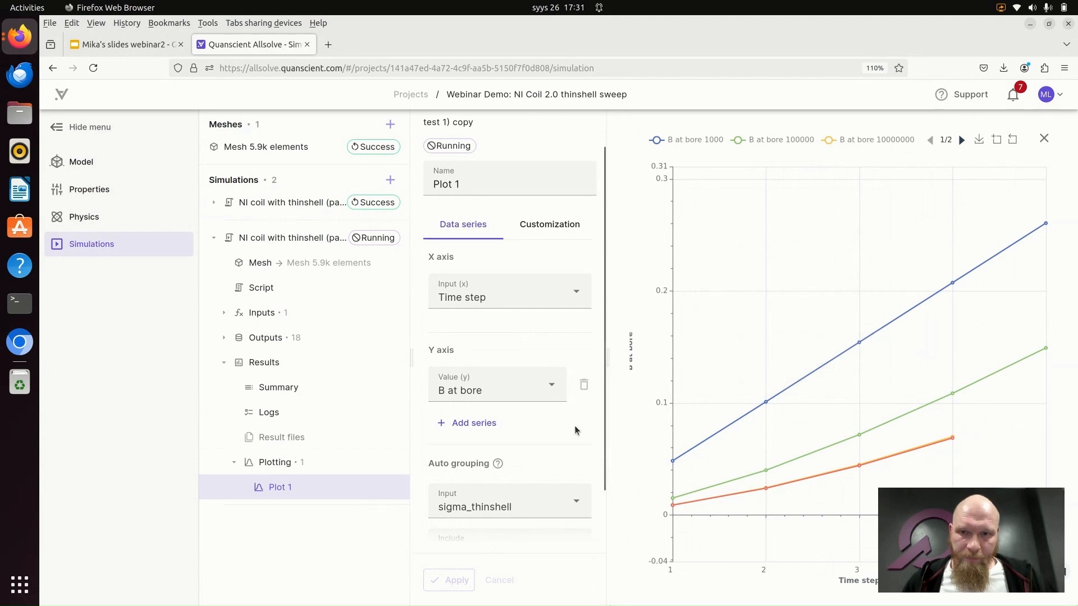
click(482, 425)
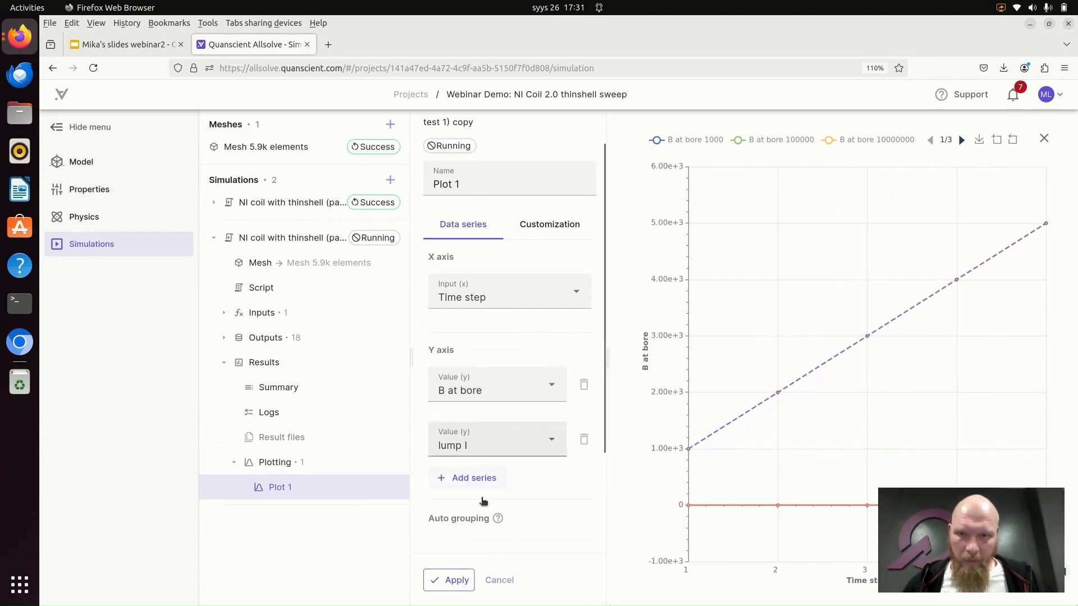
scroll(480, 517, down, 2)
click(456, 580)
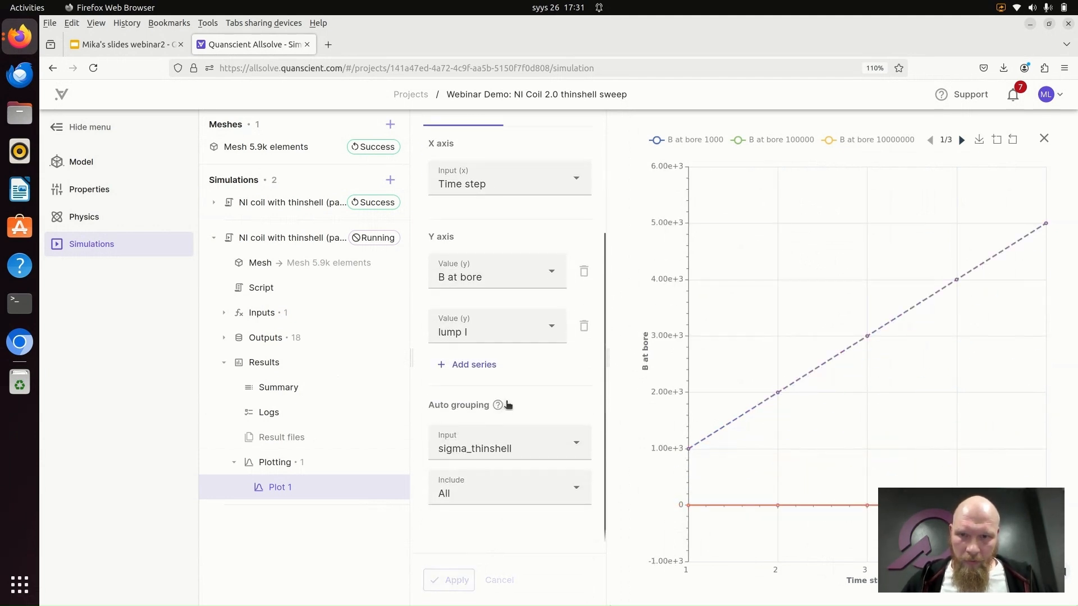
- Customize the B at bore series in Plot 1 to use the right axis, and apply the change
scroll(543, 381, up, 5)
click(561, 262)
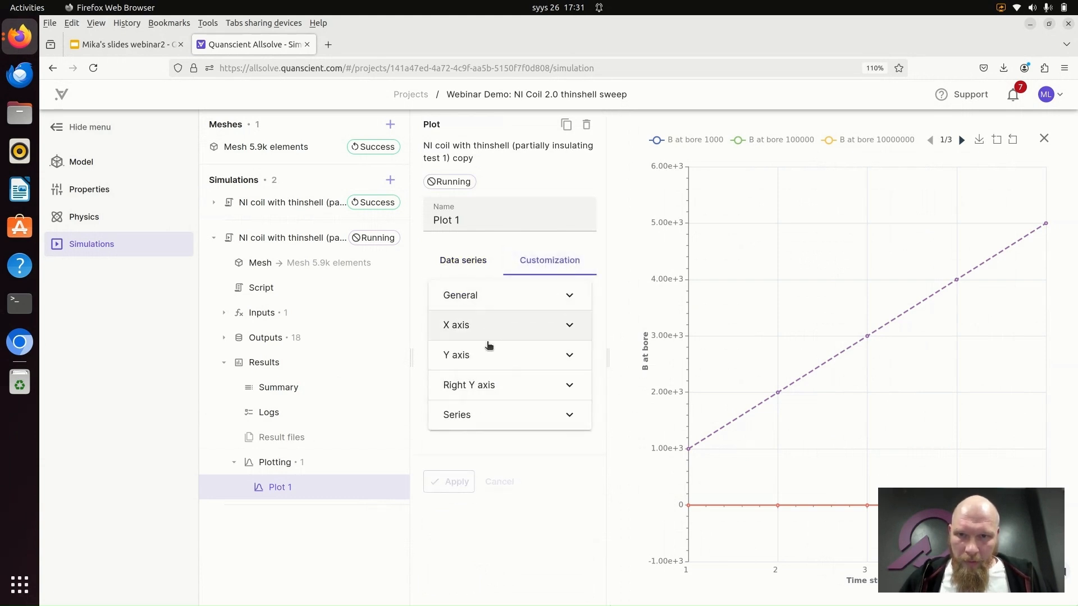
click(501, 414)
scroll(502, 413, down, 3)
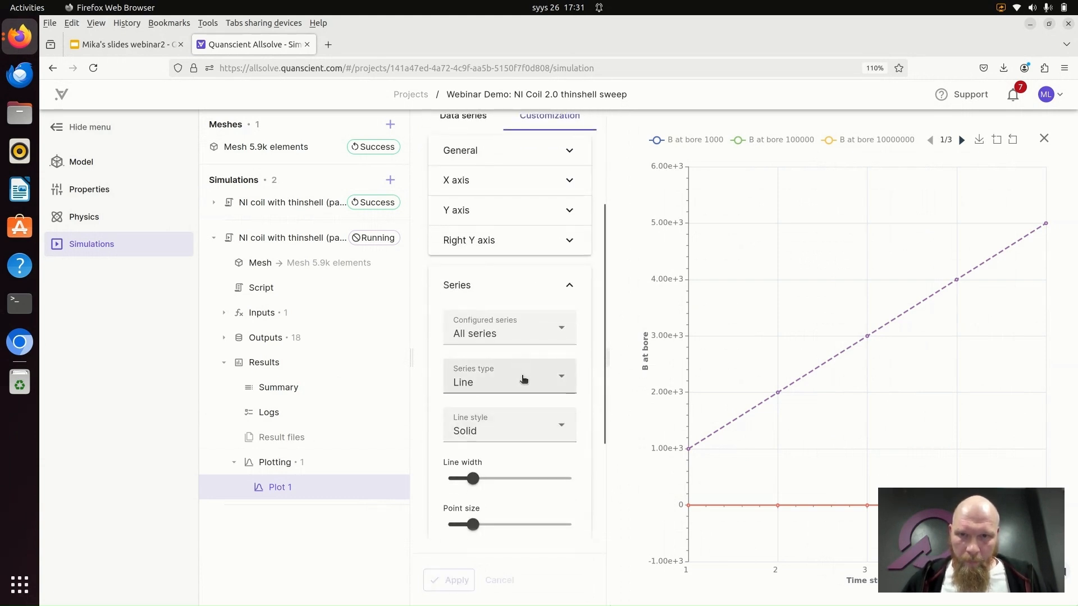
click(524, 333)
click(505, 398)
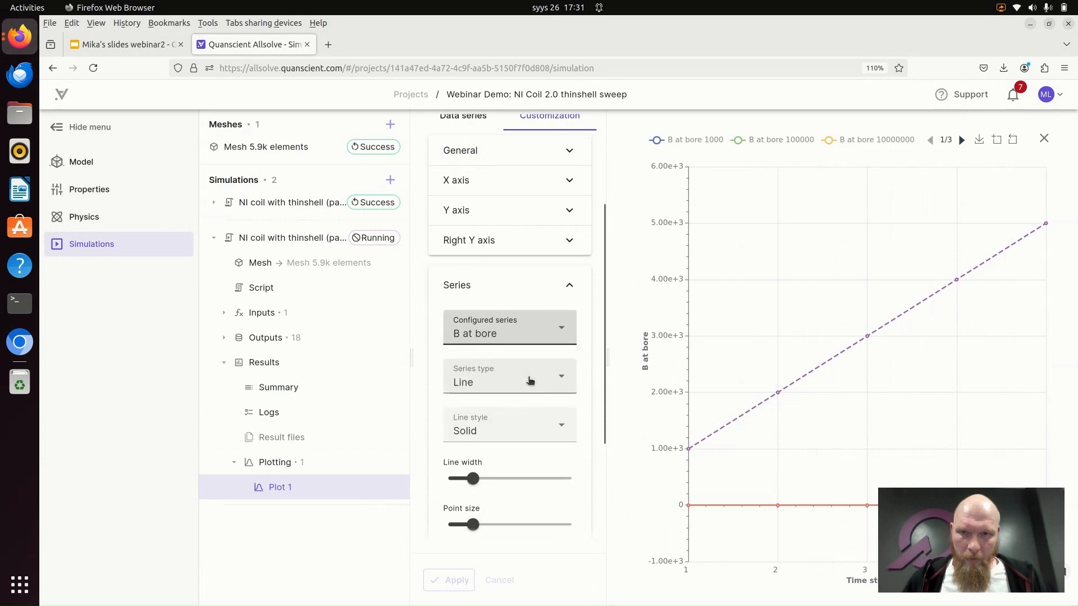
scroll(536, 372, down, 3)
click(459, 467)
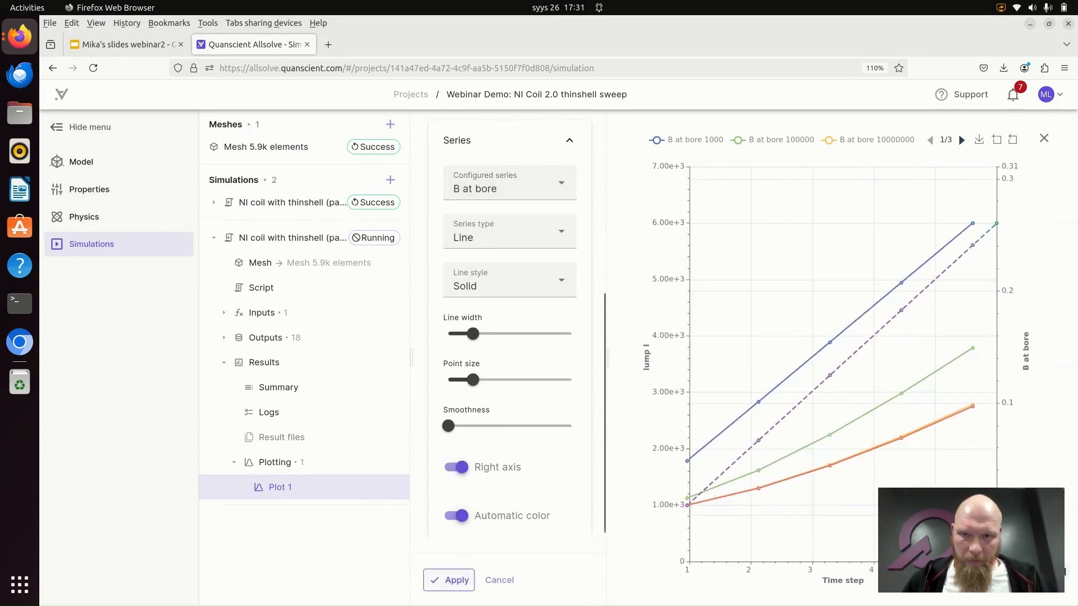
click(450, 580)
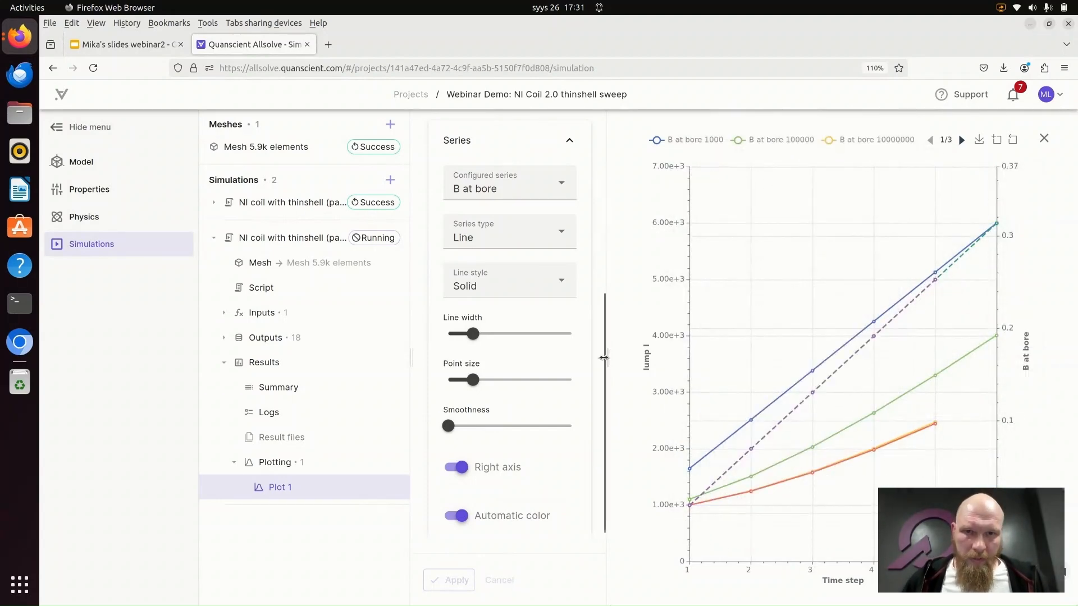
drag(606, 358, 577, 358)
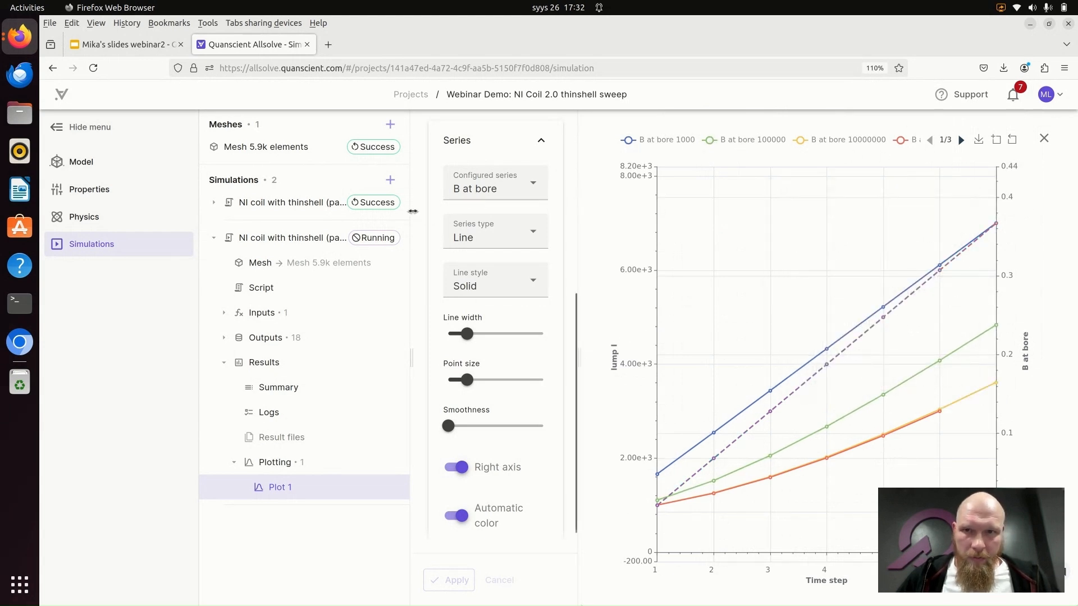
drag(411, 214, 346, 217)
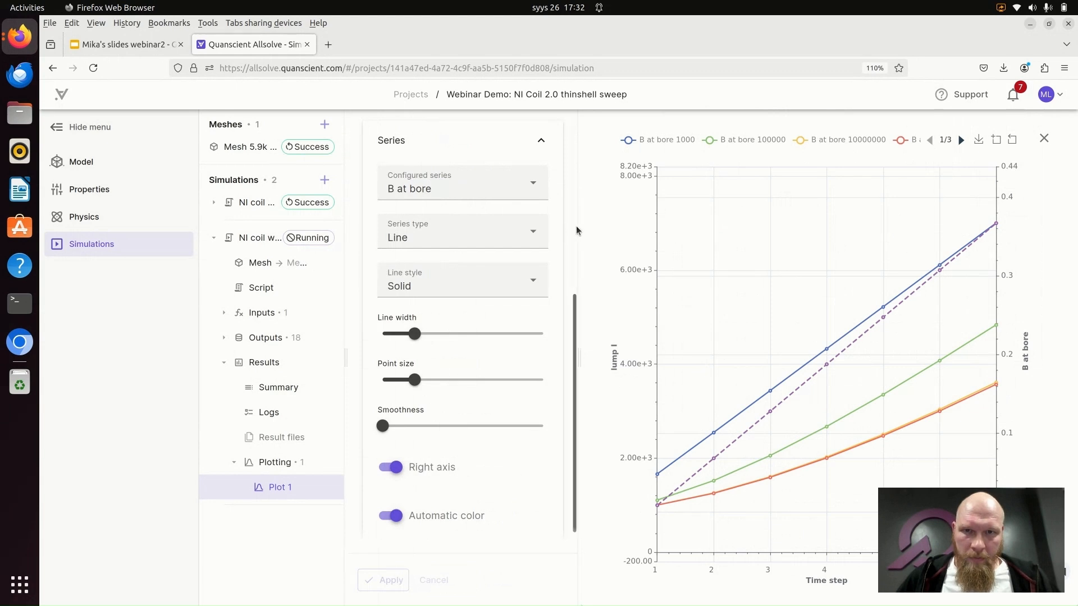
drag(579, 226, 486, 224)
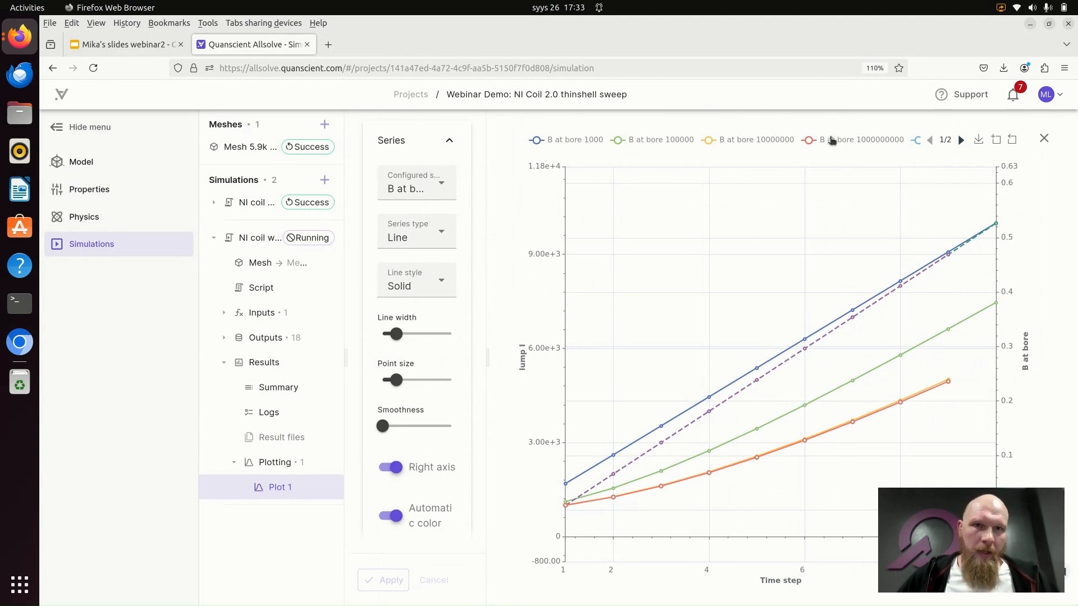
click(808, 141)
click(809, 141)
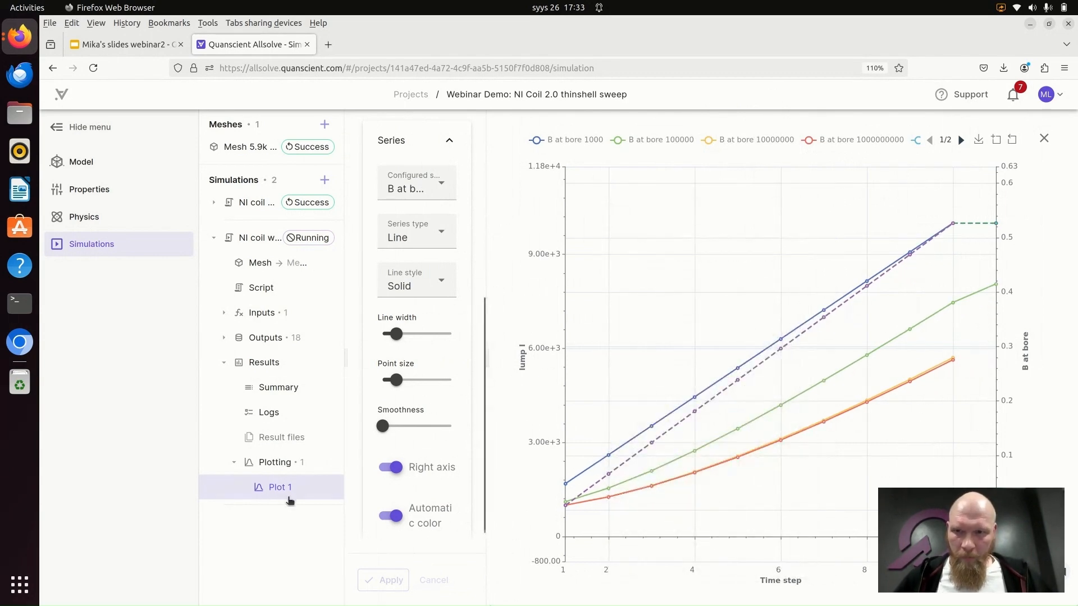
- Add a second plot to the copied simulation with loss cable as its Y value, and apply it
click(327, 462)
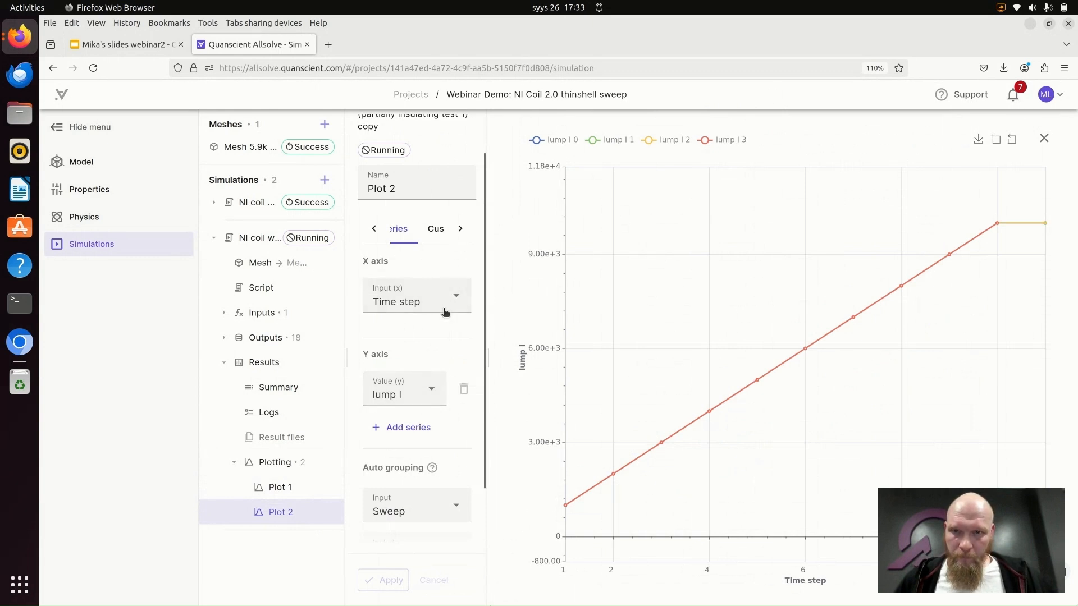
click(432, 393)
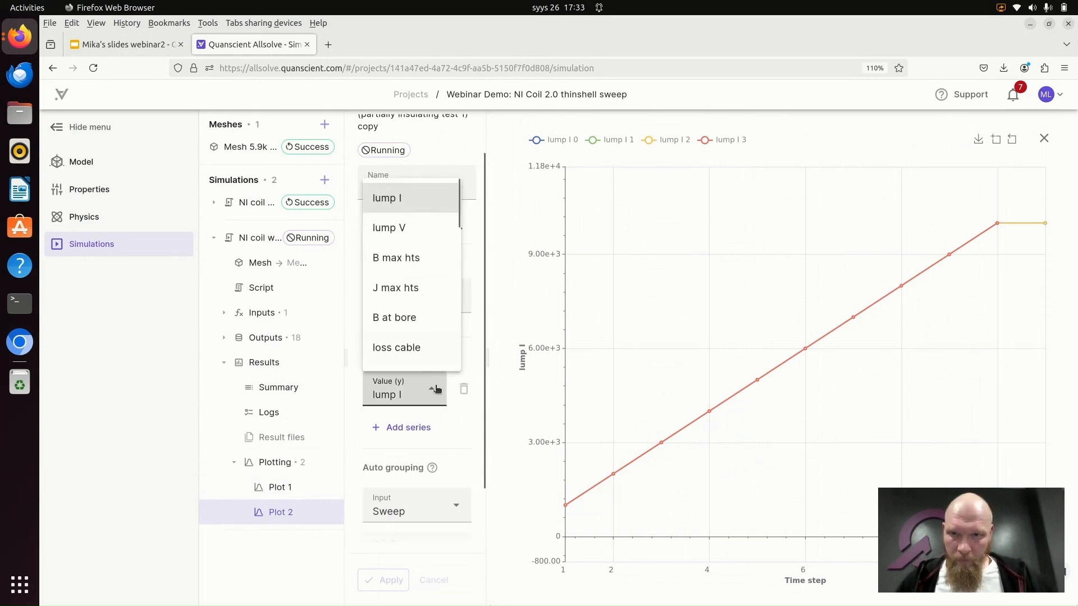
click(457, 427)
click(429, 390)
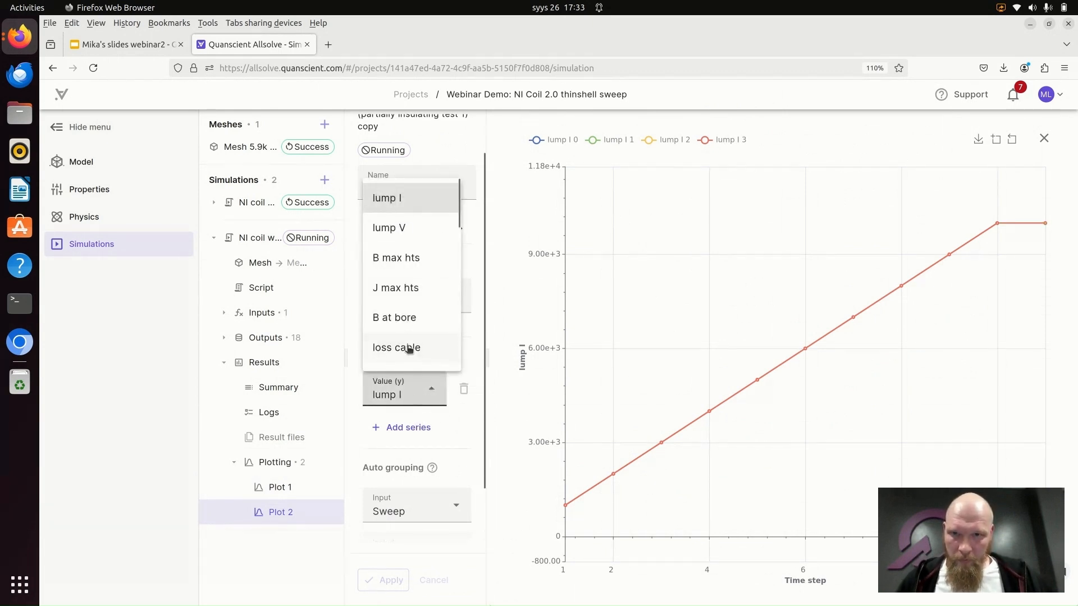
scroll(418, 350, down, 3)
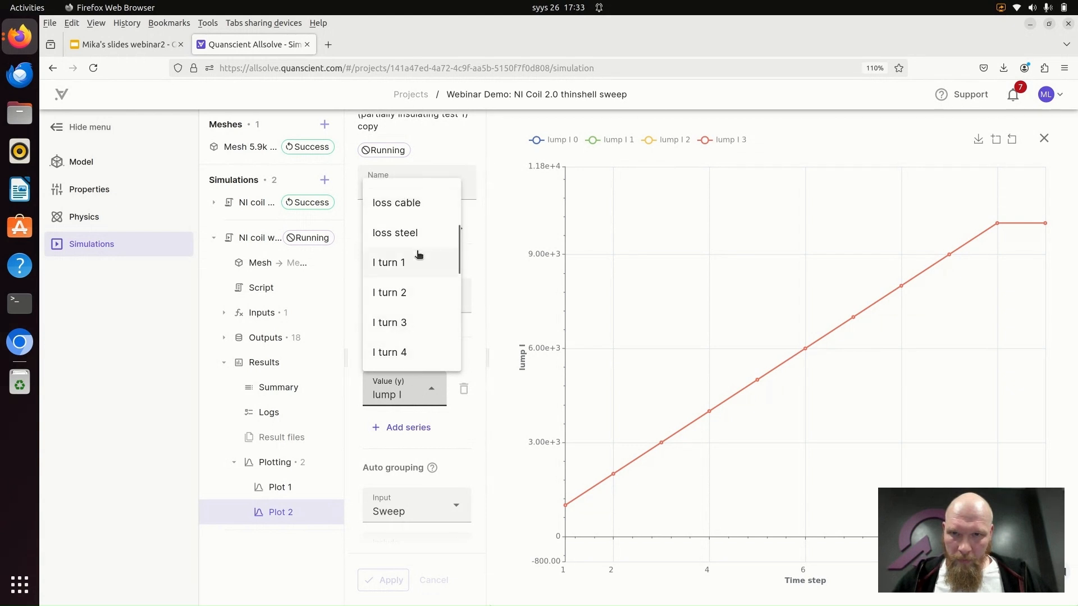
scroll(418, 261, up, 2)
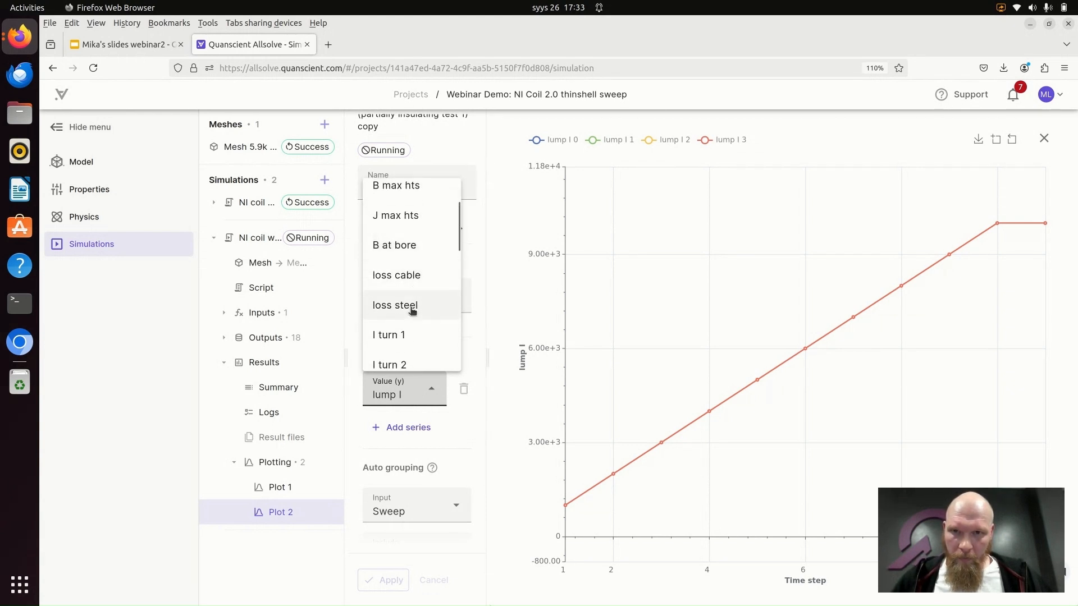
click(413, 281)
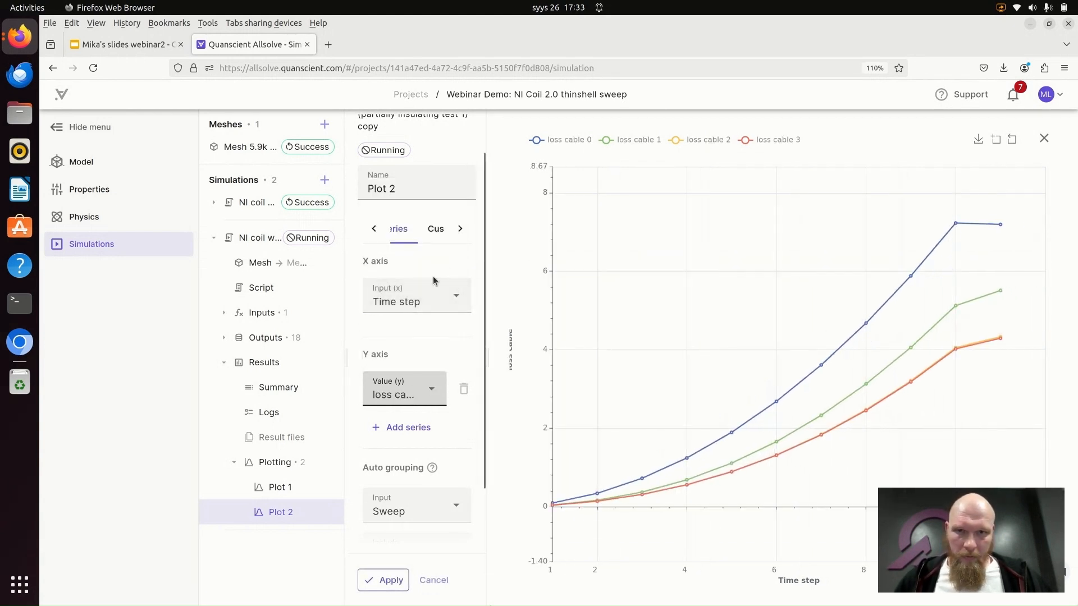
click(385, 580)
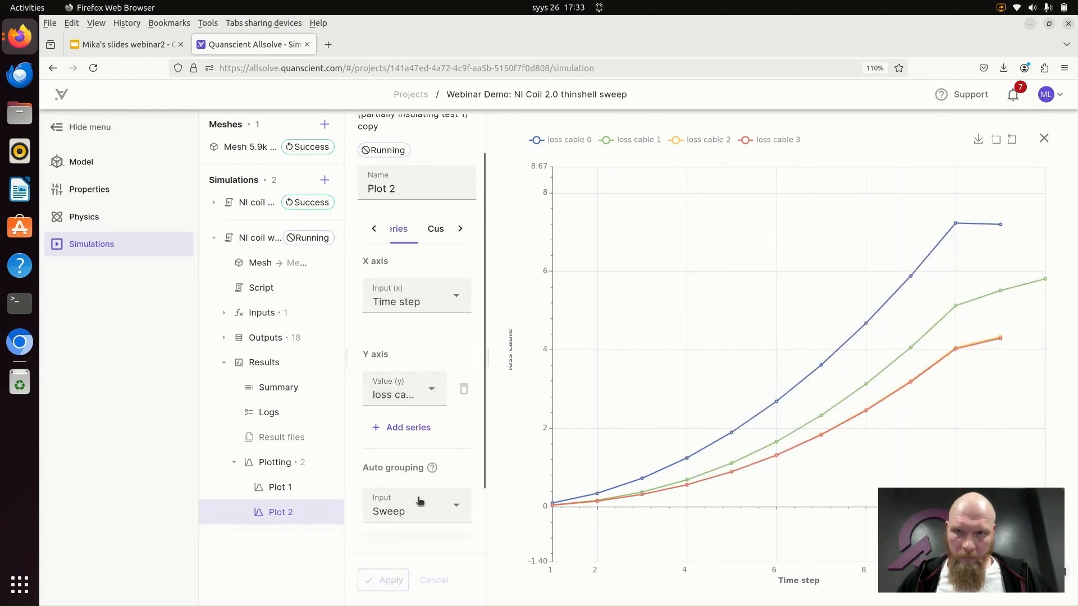
- Check the solved time steps in the copied simulation's Job 0 log, and close the log
scroll(437, 376, down, 2)
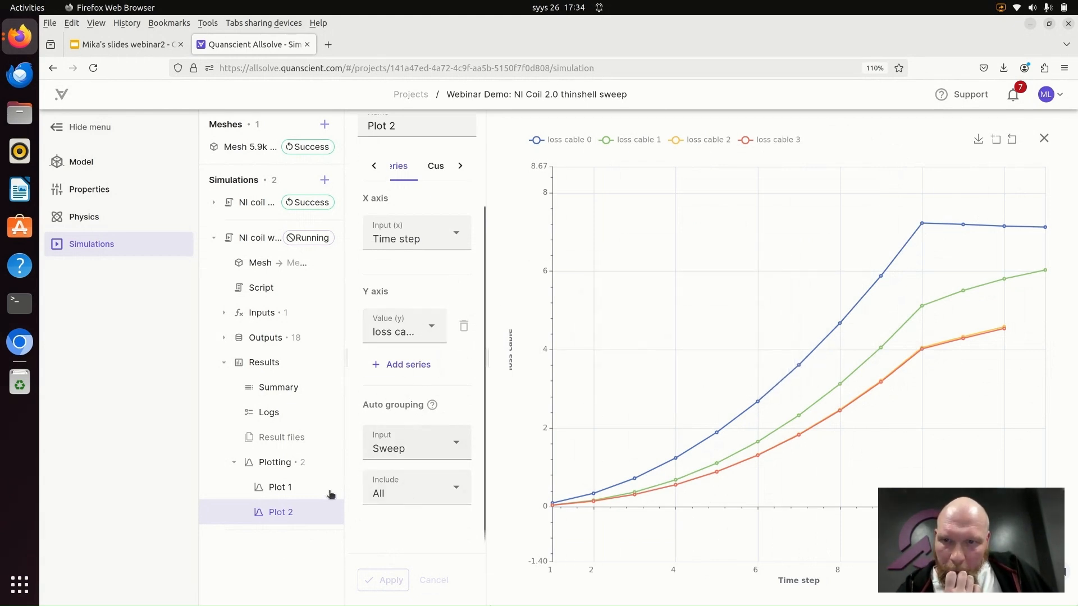
click(286, 418)
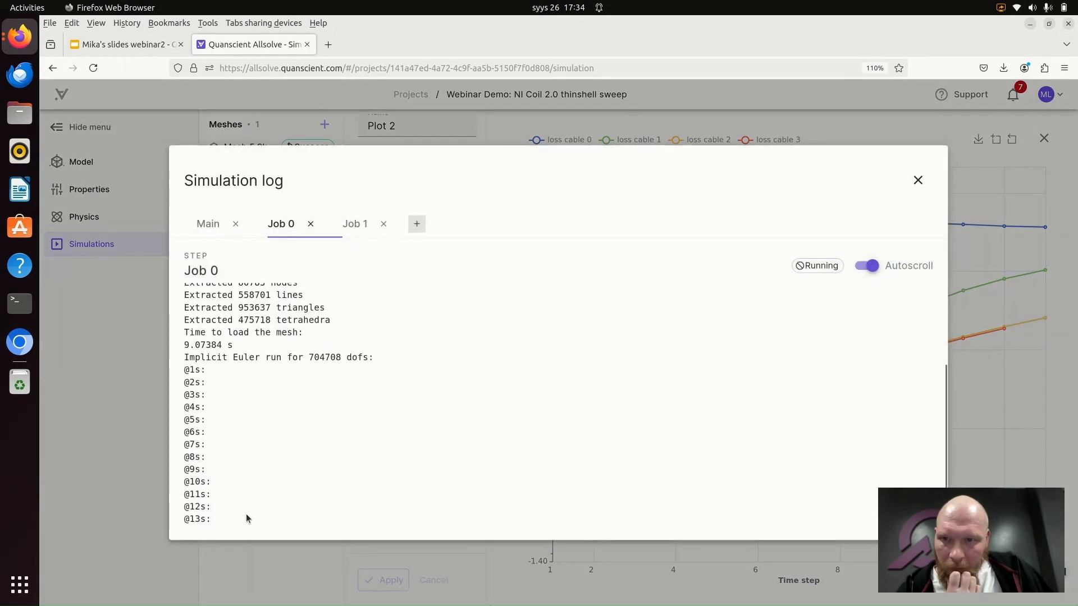
click(918, 181)
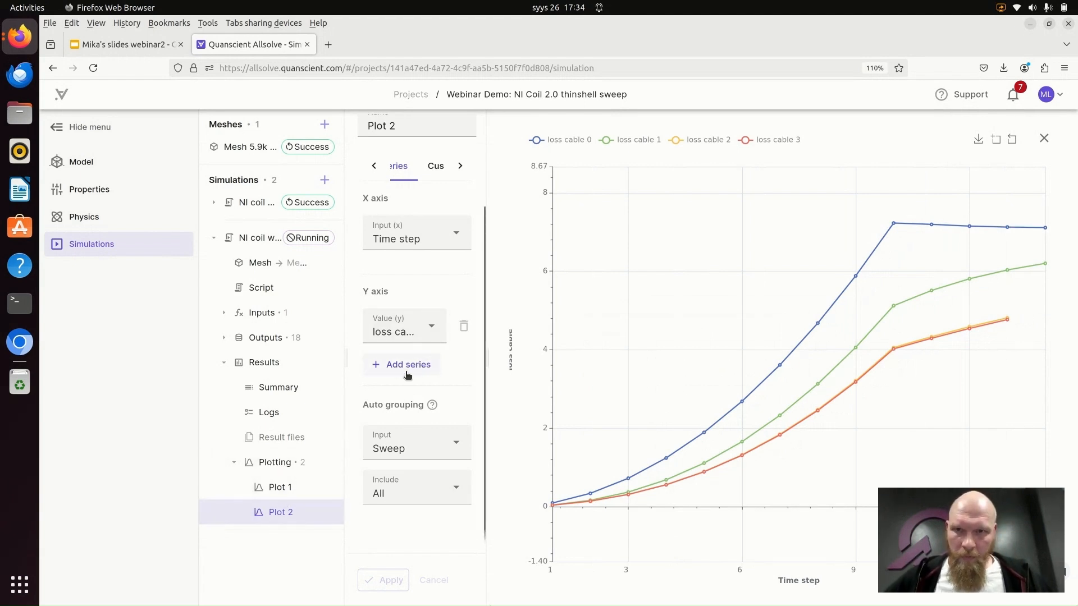
- Add a third plot to the copied simulation with Loss TS as its Y value, and apply it
click(327, 462)
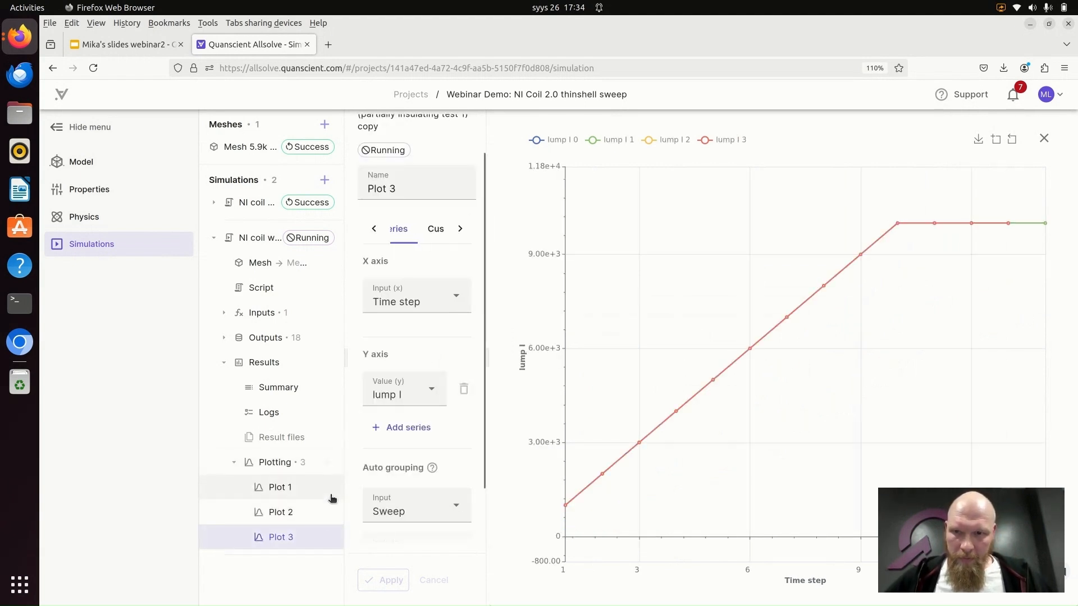
click(431, 392)
scroll(428, 306, down, 5)
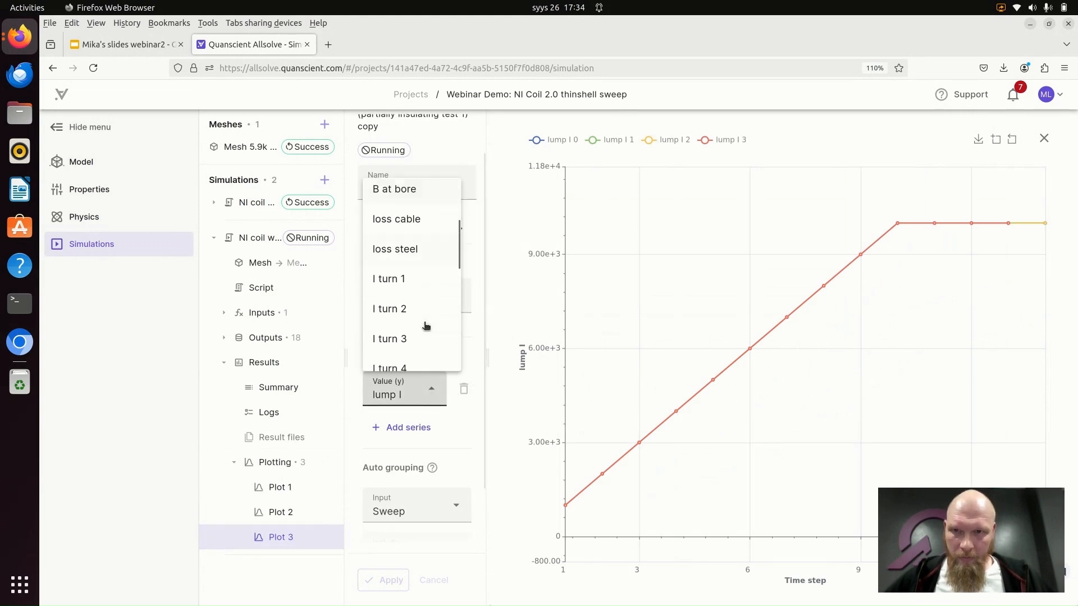
scroll(423, 319, up, 2)
scroll(414, 339, down, 2)
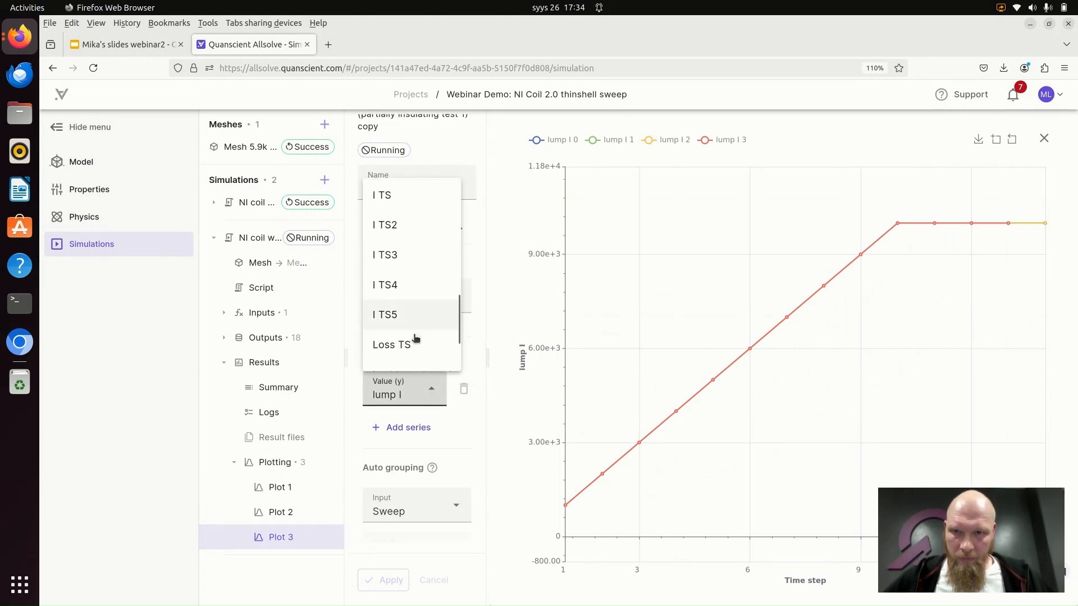
click(414, 344)
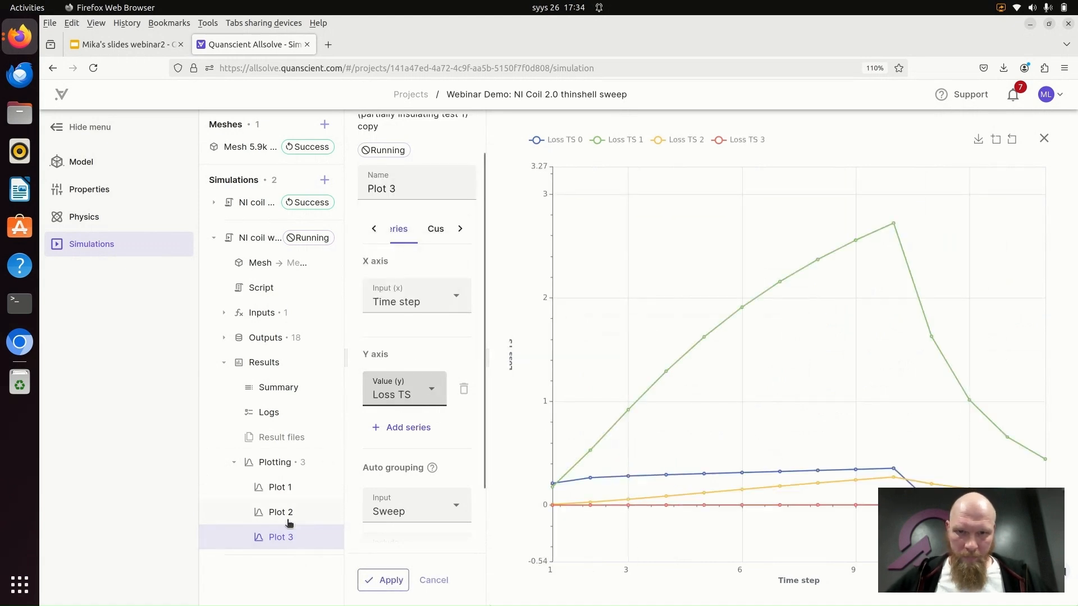
click(388, 581)
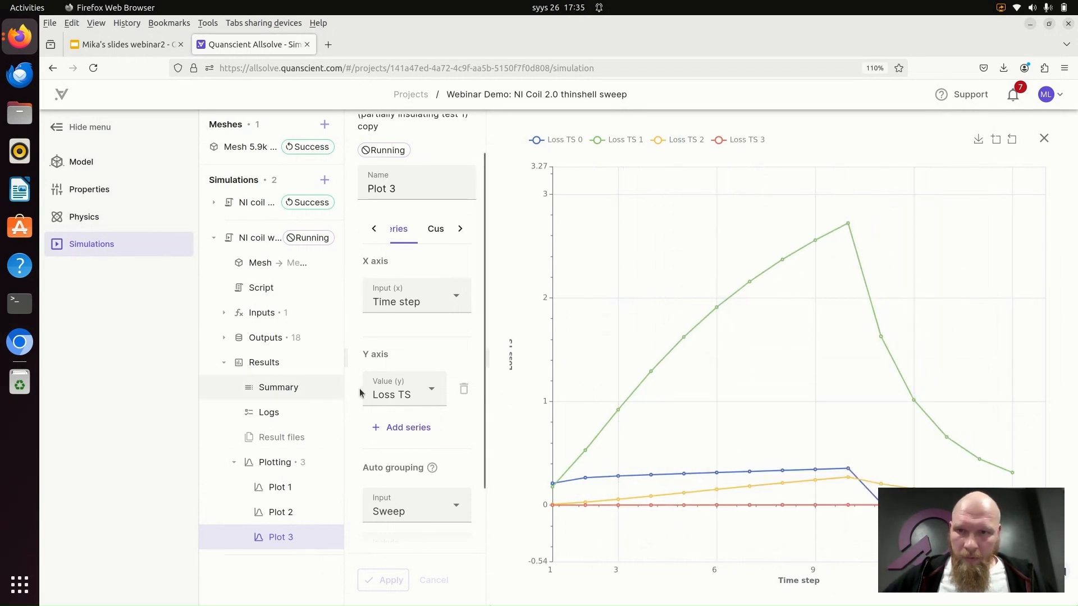
- Reopen Plot 2 and examine its loss cable curves over the time steps
click(296, 516)
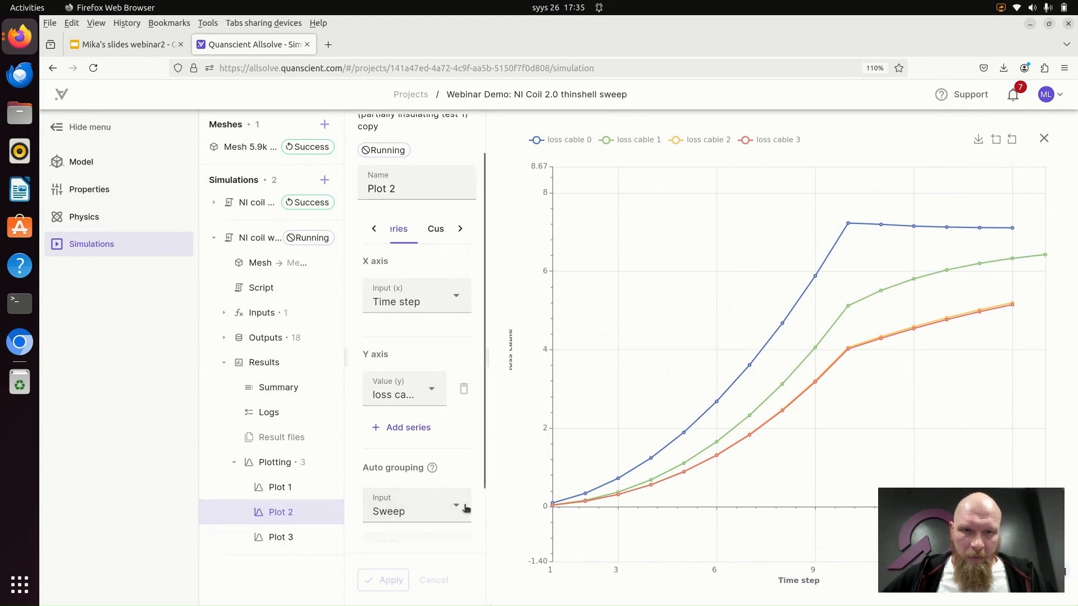
mouse_move(827, 357)
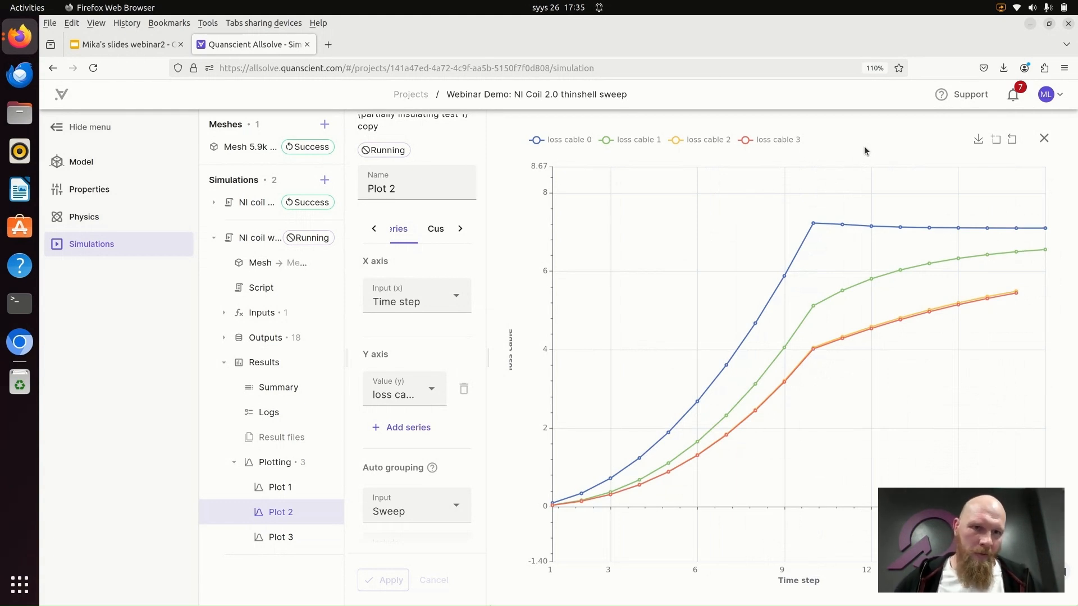
mouse_move(821, 182)
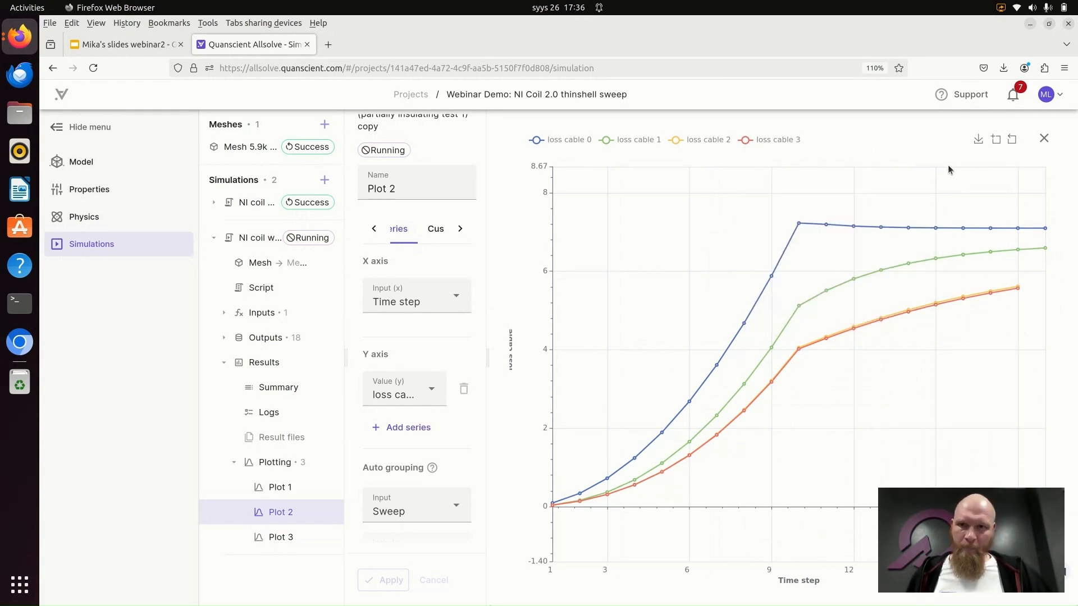
- Reopen Plot 1 of the copied simulation and examine its B at bore and lump I curves over the time steps
click(294, 492)
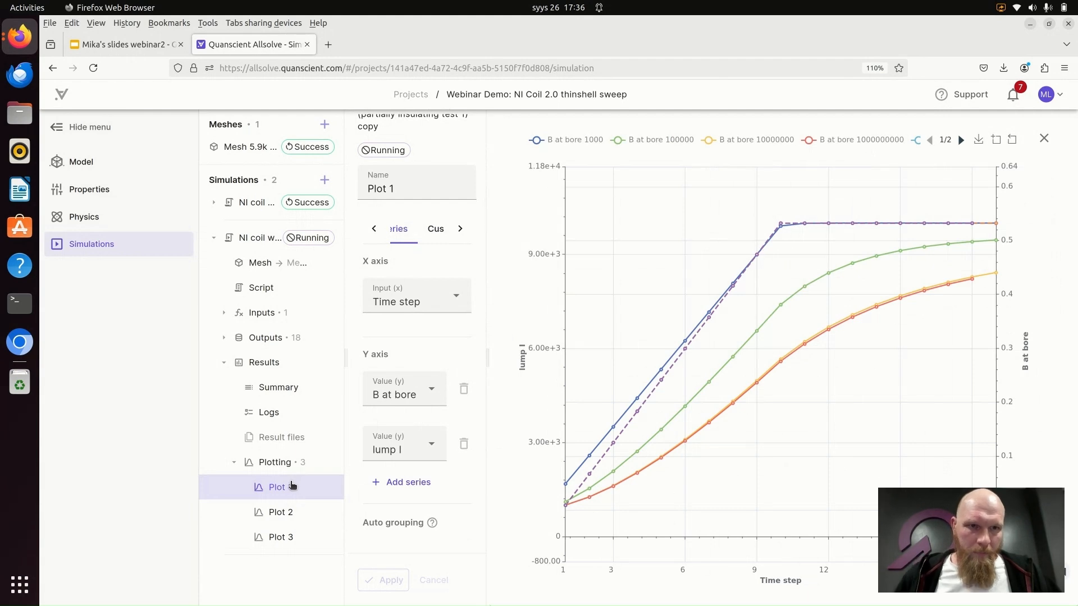
mouse_move(862, 306)
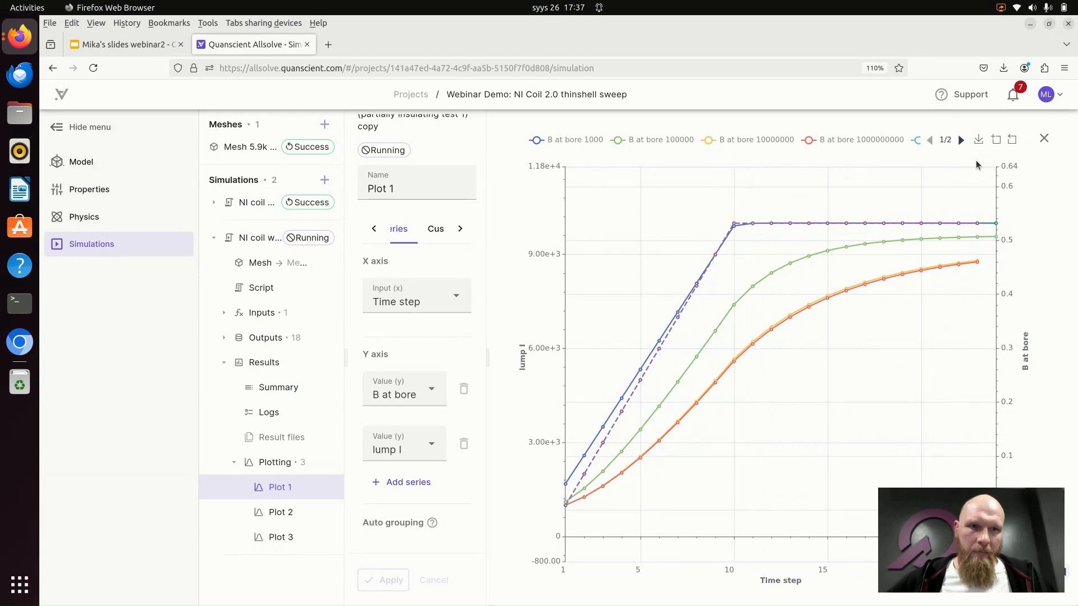
mouse_move(949, 169)
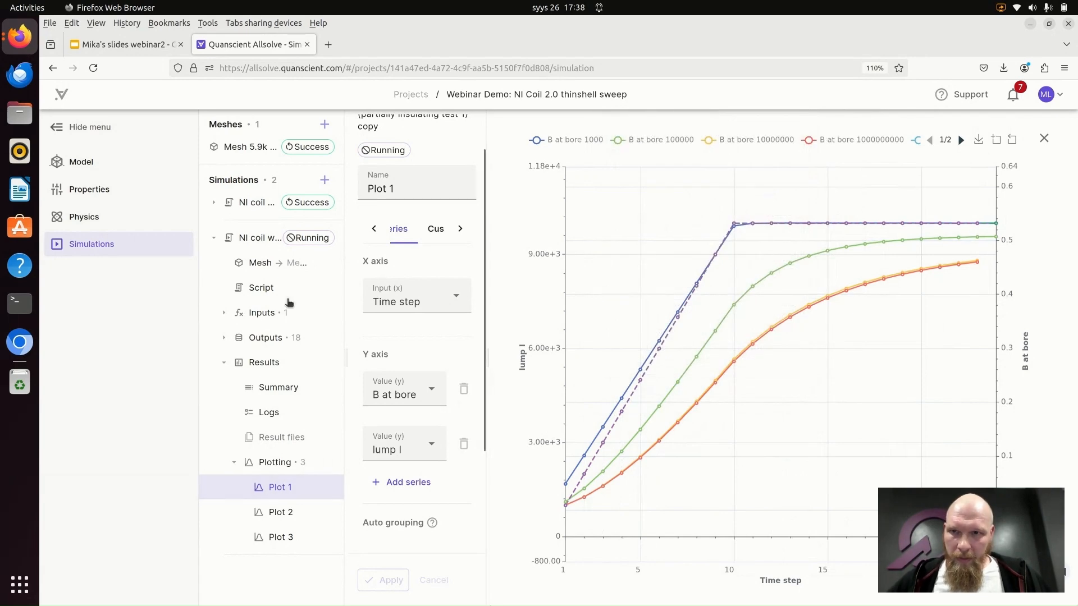
- Abort the running copied simulation and add a visualization to its results
click(314, 241)
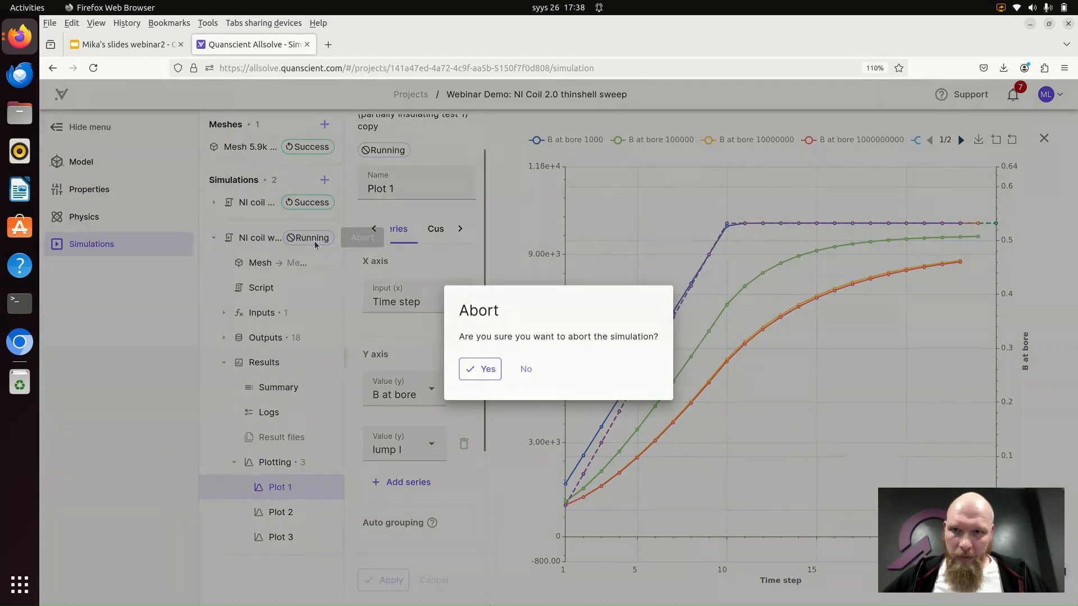
click(490, 370)
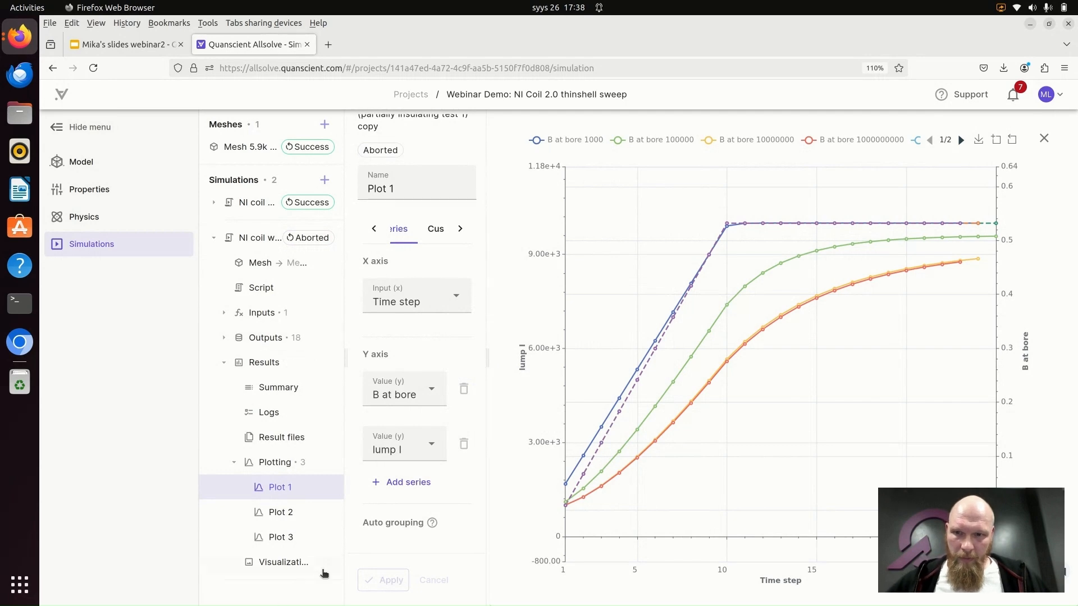
click(328, 563)
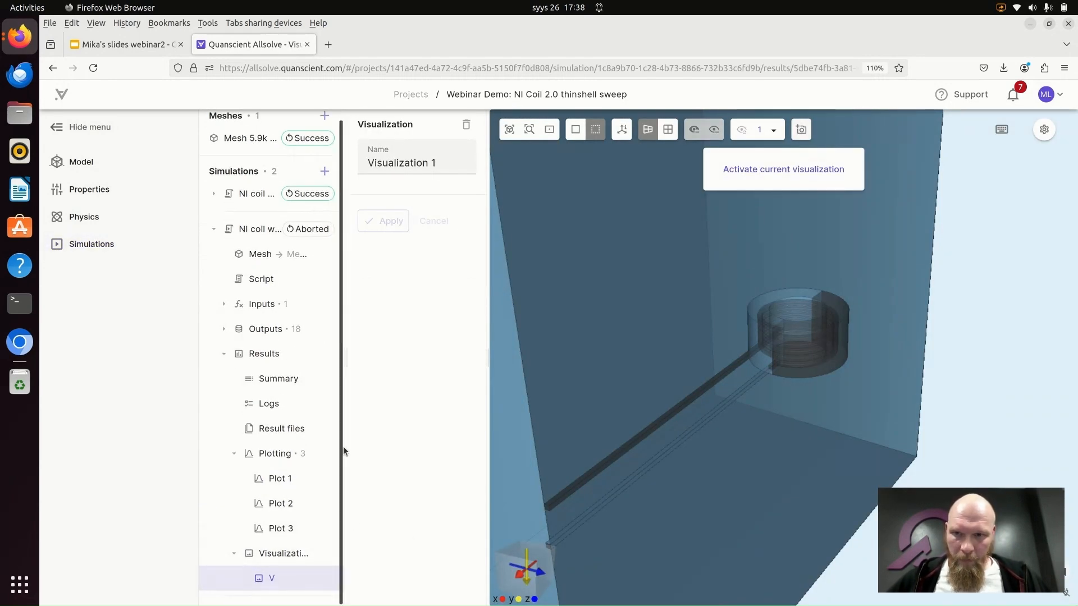
- Widen the project tree, check the aborted simulation's Job 0 log, and close the log
drag(344, 449, 419, 449)
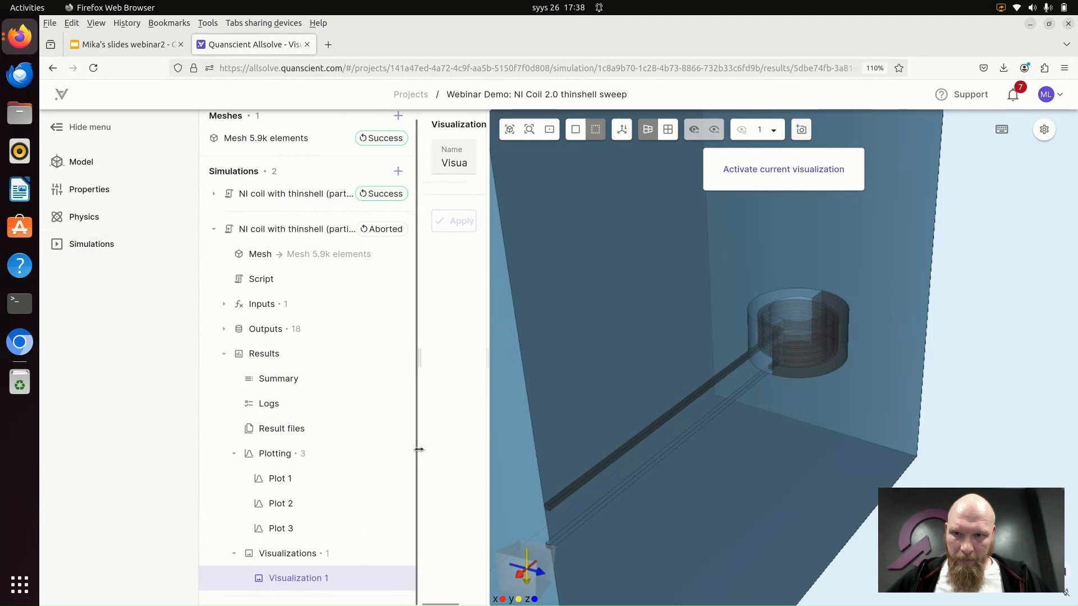
click(399, 578)
click(326, 578)
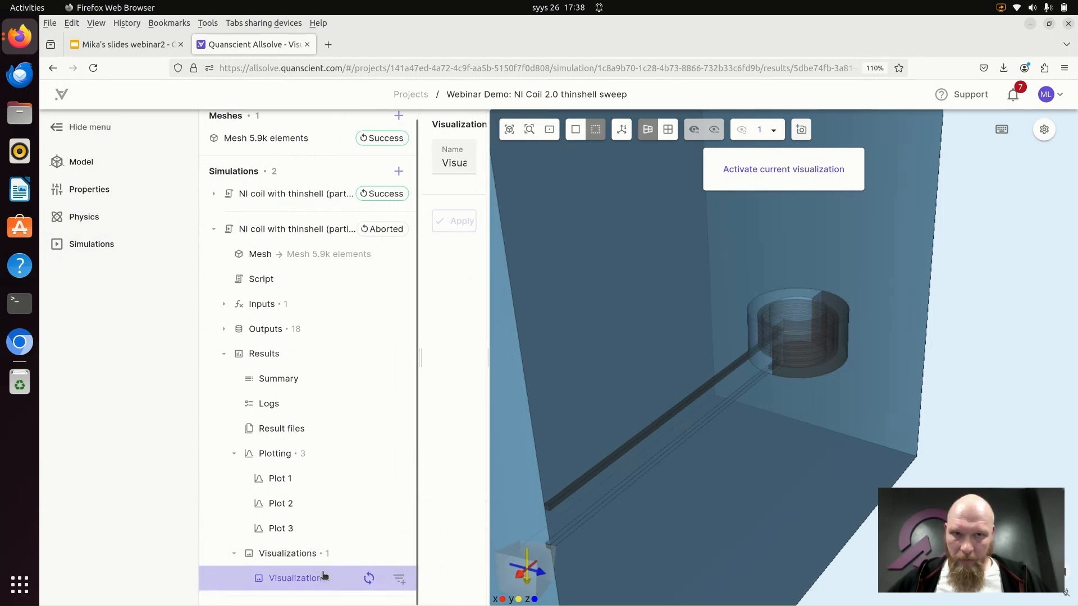
click(328, 415)
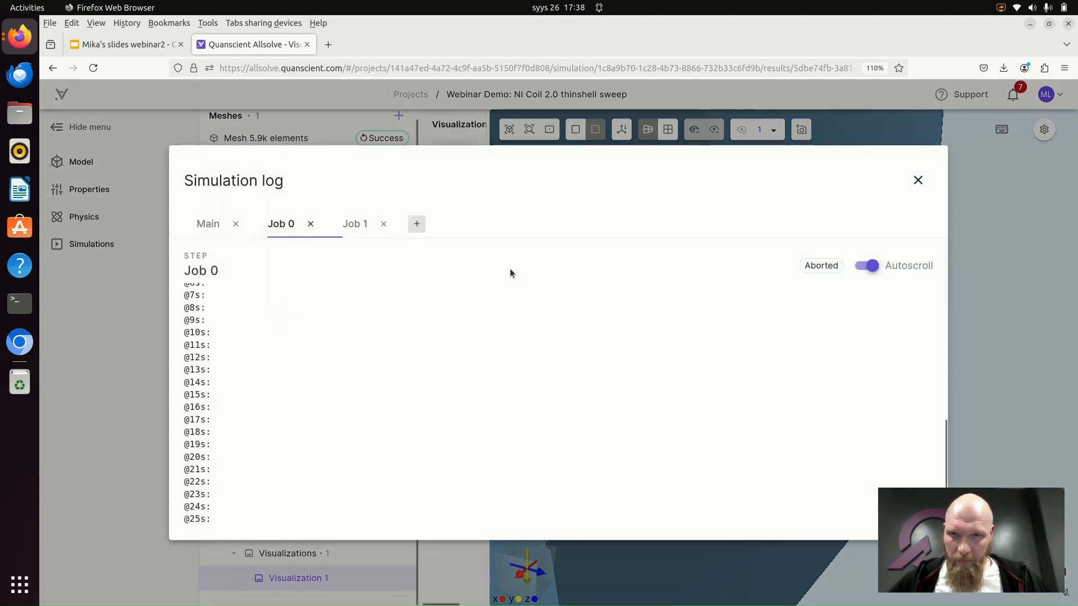
click(917, 179)
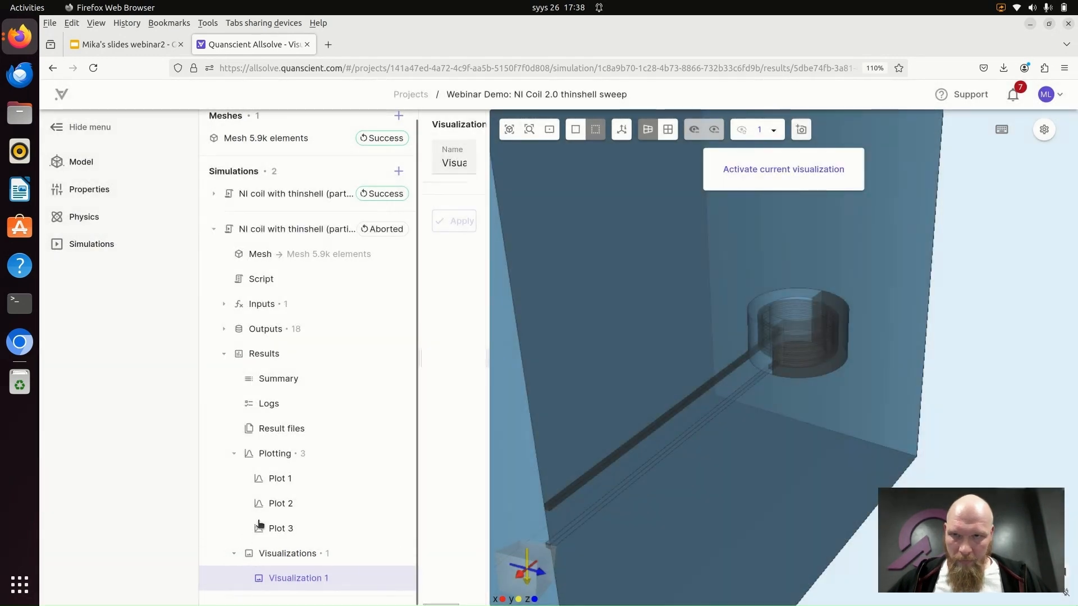
- Try to add a result field to Visualization 1 of the aborted simulation
click(212, 228)
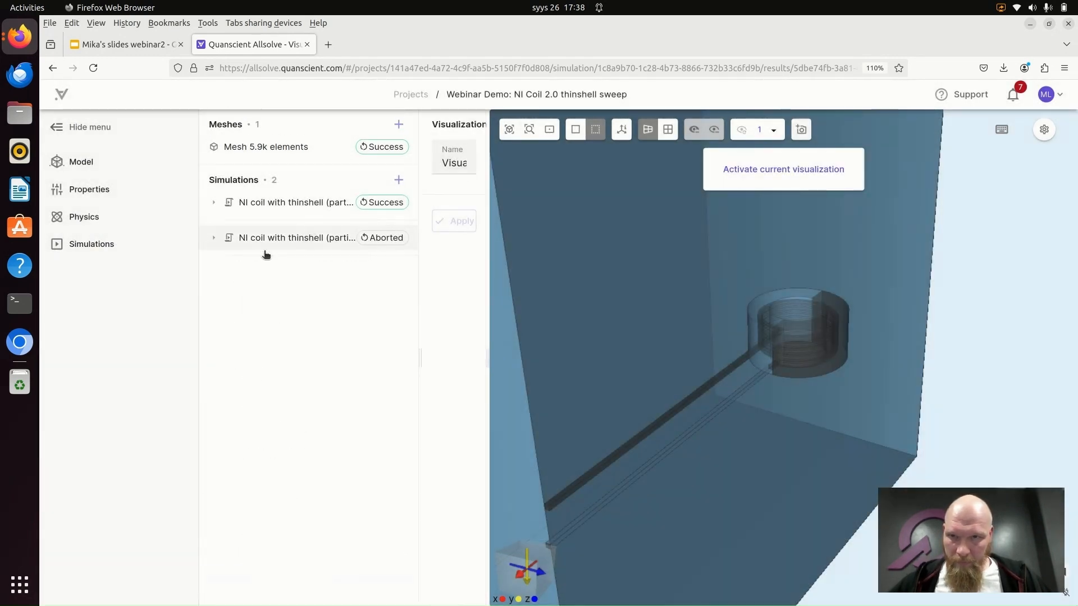
click(213, 237)
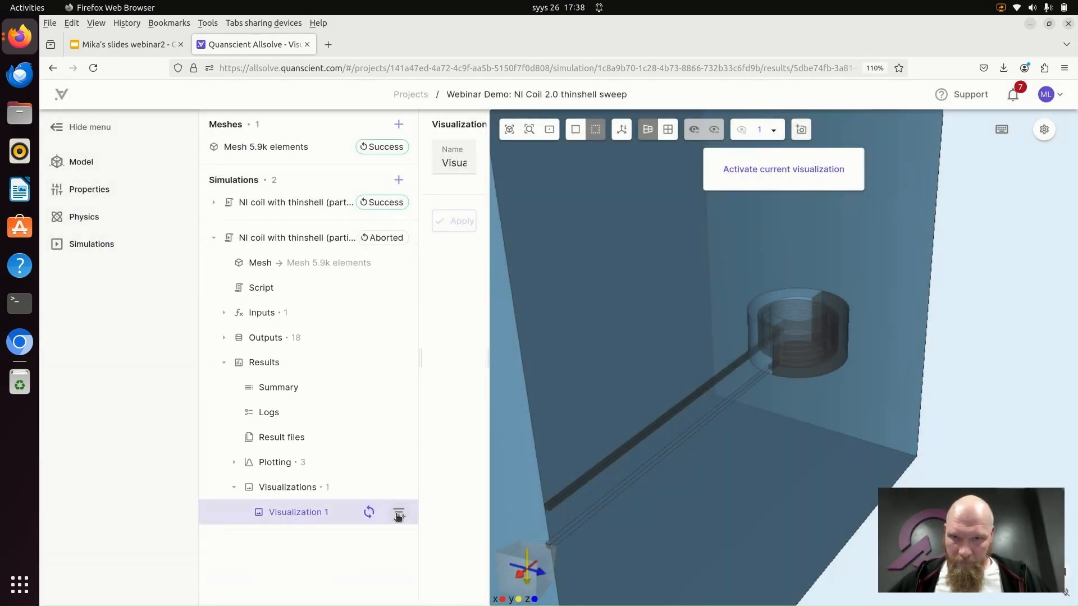
click(398, 512)
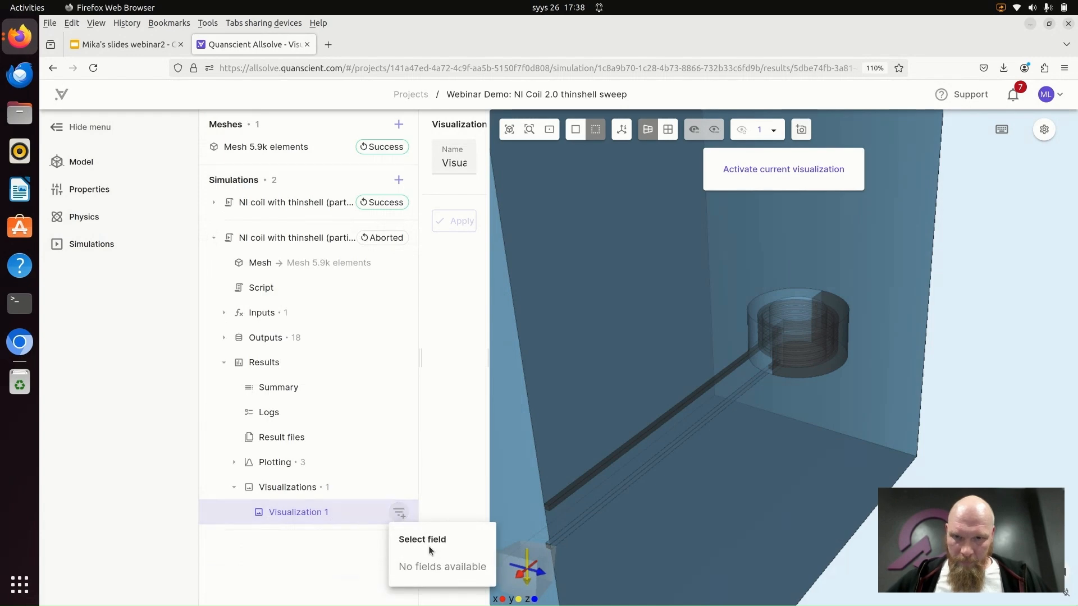
click(233, 487)
- Select the Glyph under j cable skin in the original simulation's Visualization 1 and try to activate the visualization
click(213, 202)
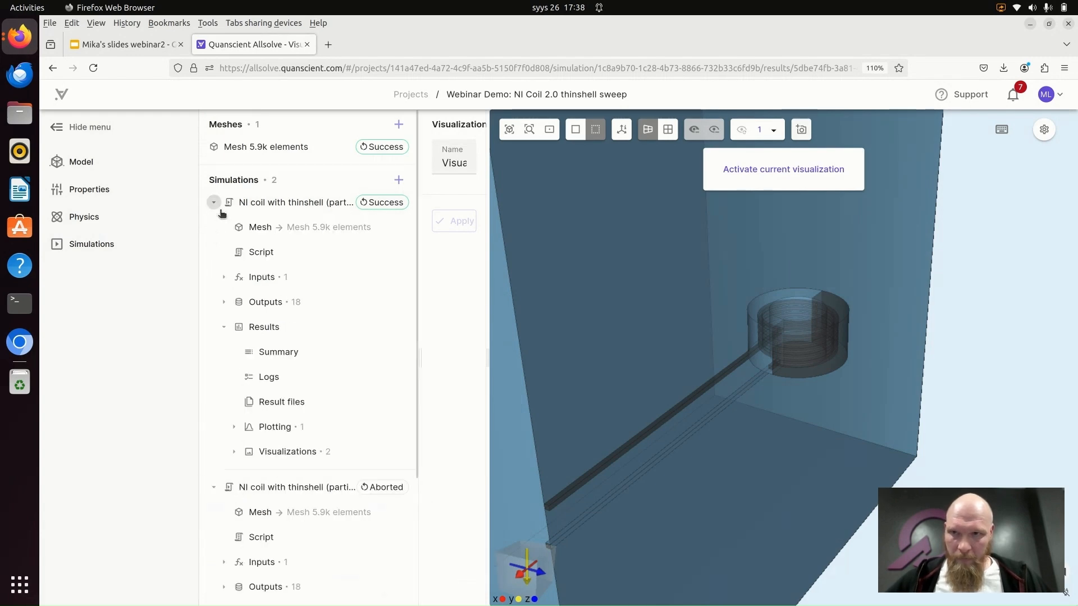
click(236, 451)
scroll(252, 344, down, 3)
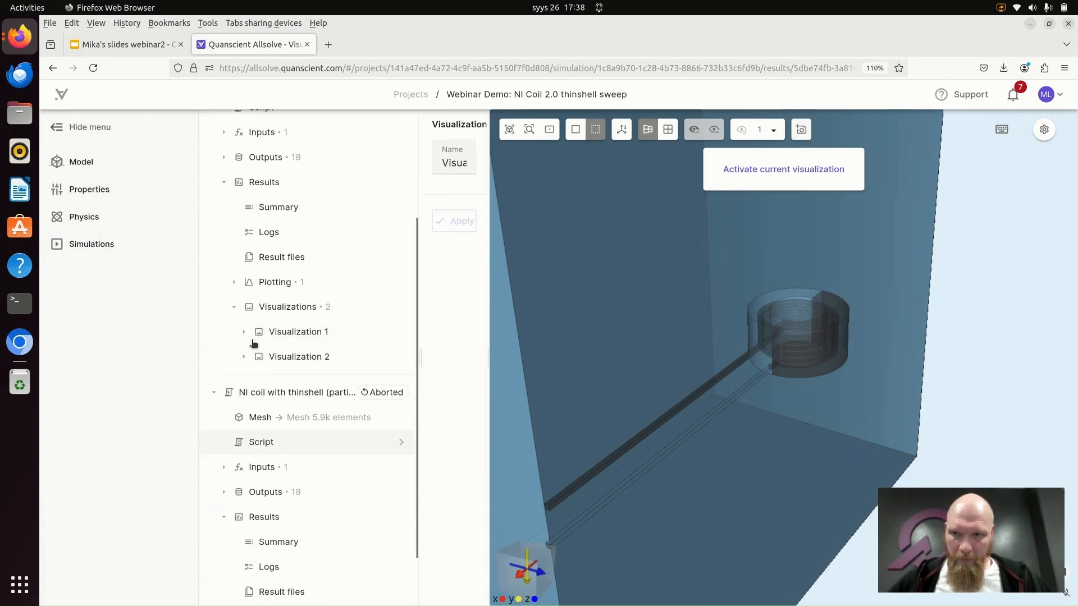
click(243, 332)
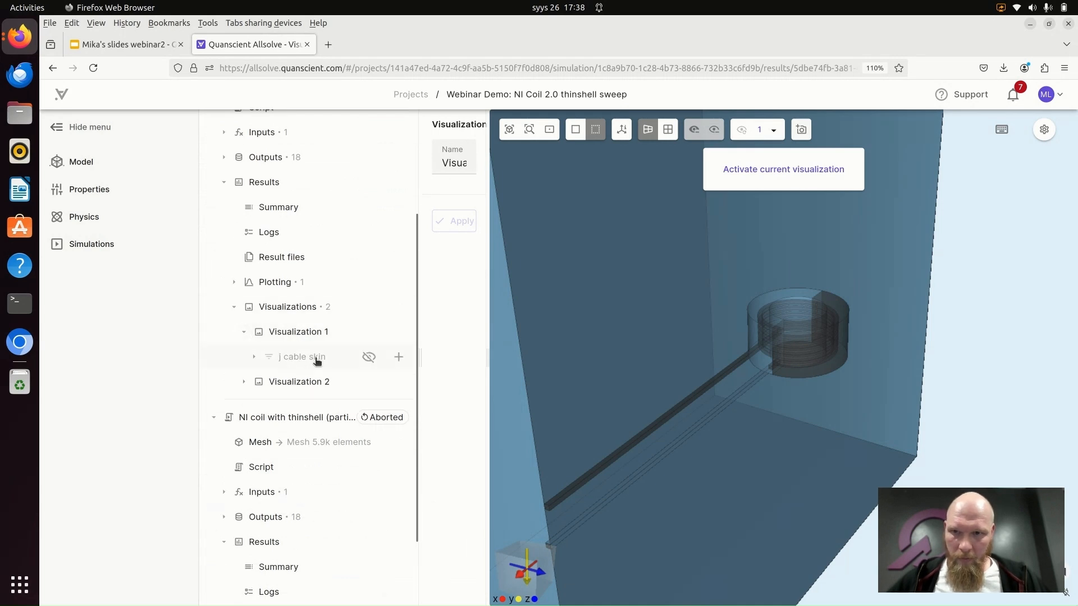
click(317, 360)
click(254, 357)
click(298, 381)
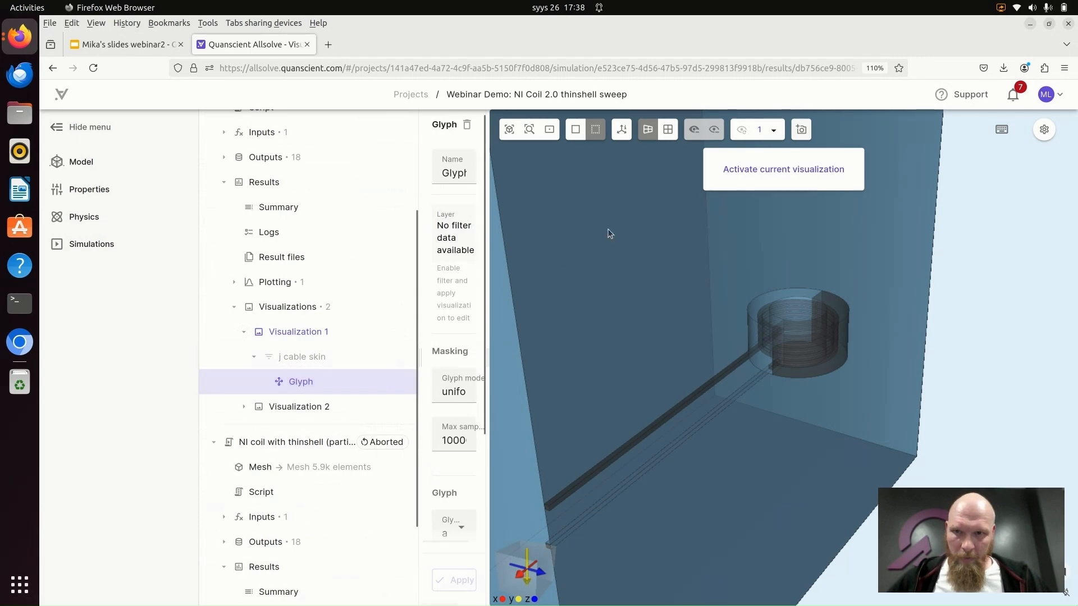
click(814, 170)
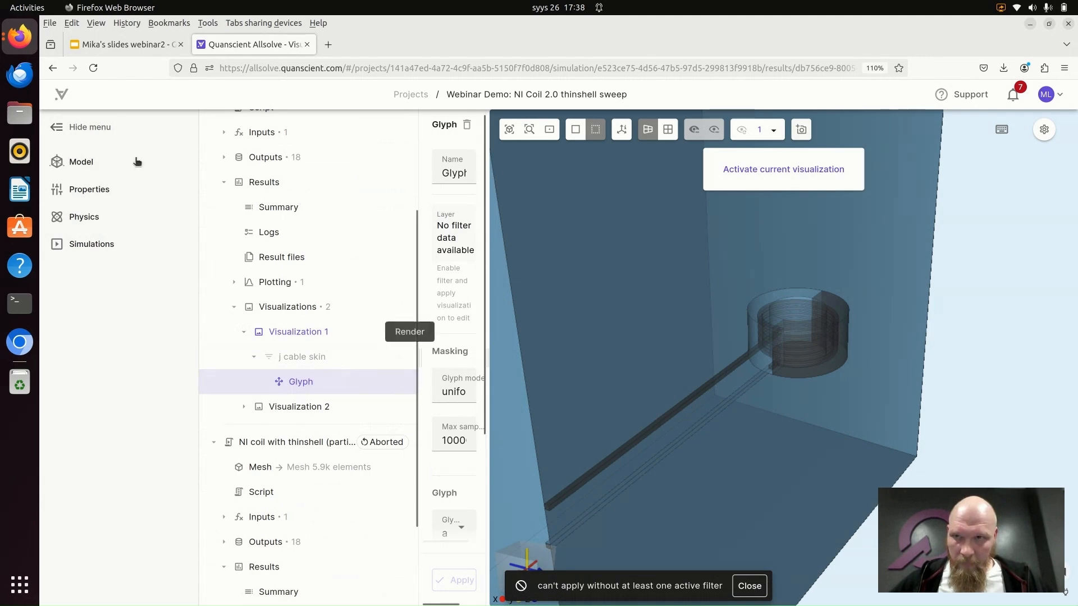
- Reload the project page, try to activate the original simulation's Visualization 1 directly, and dismiss the error
click(93, 68)
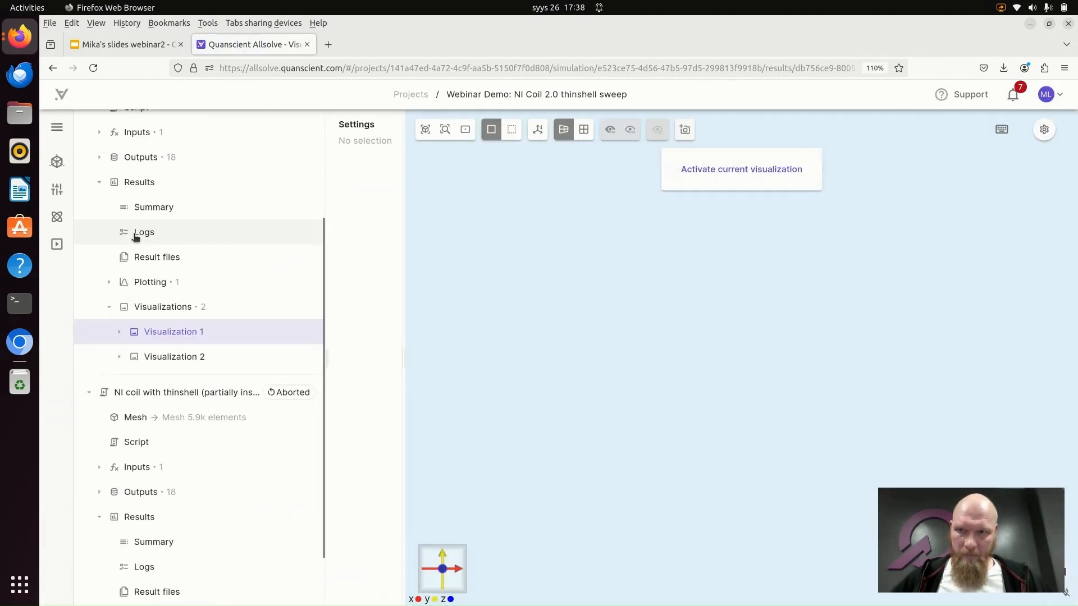
click(158, 332)
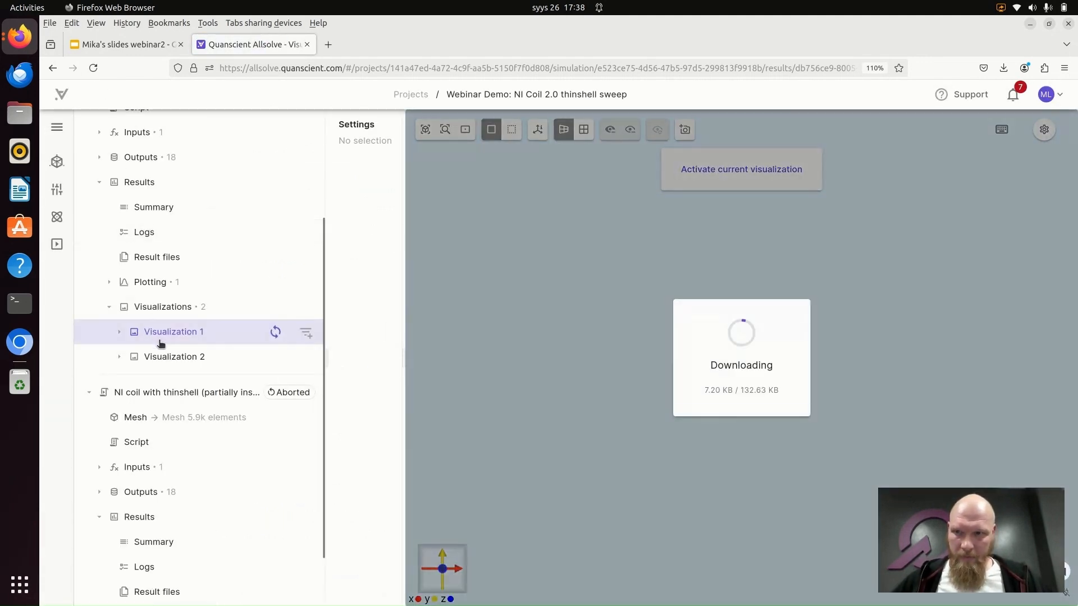
click(739, 169)
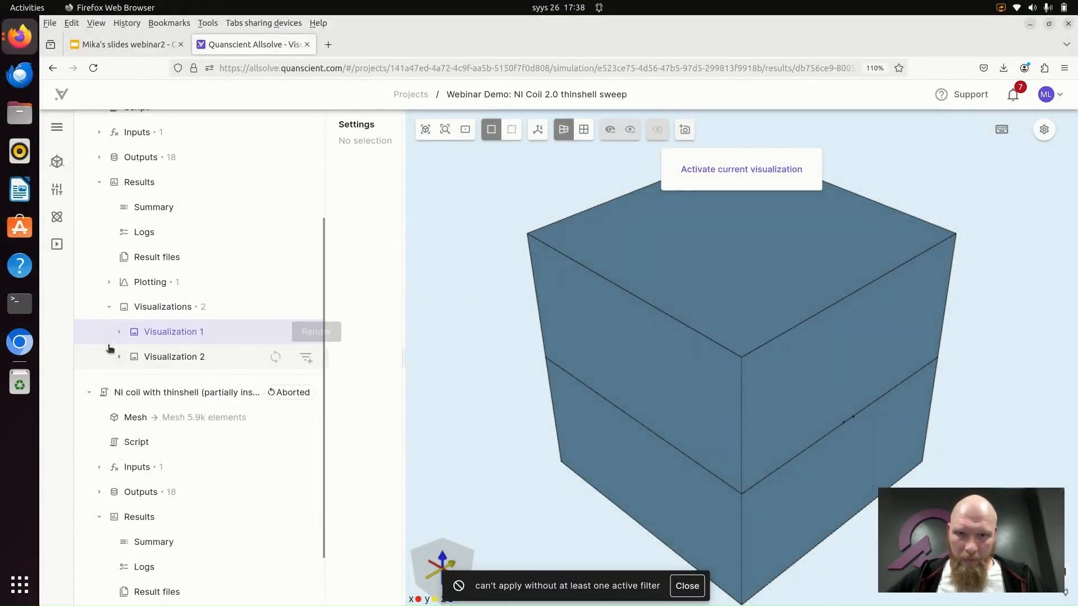
click(119, 331)
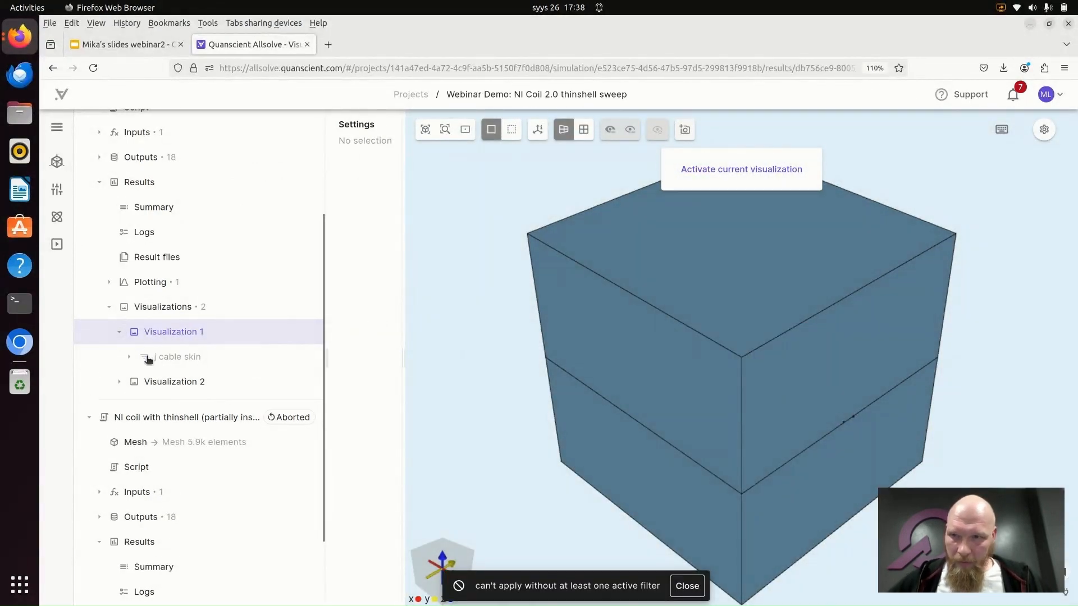
click(128, 357)
click(176, 381)
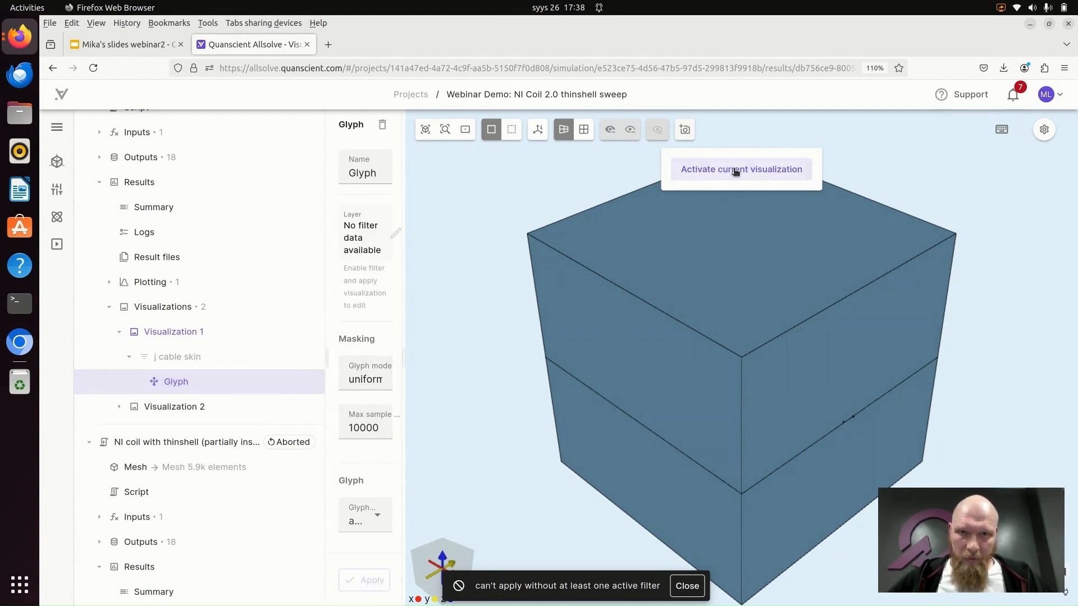
click(691, 586)
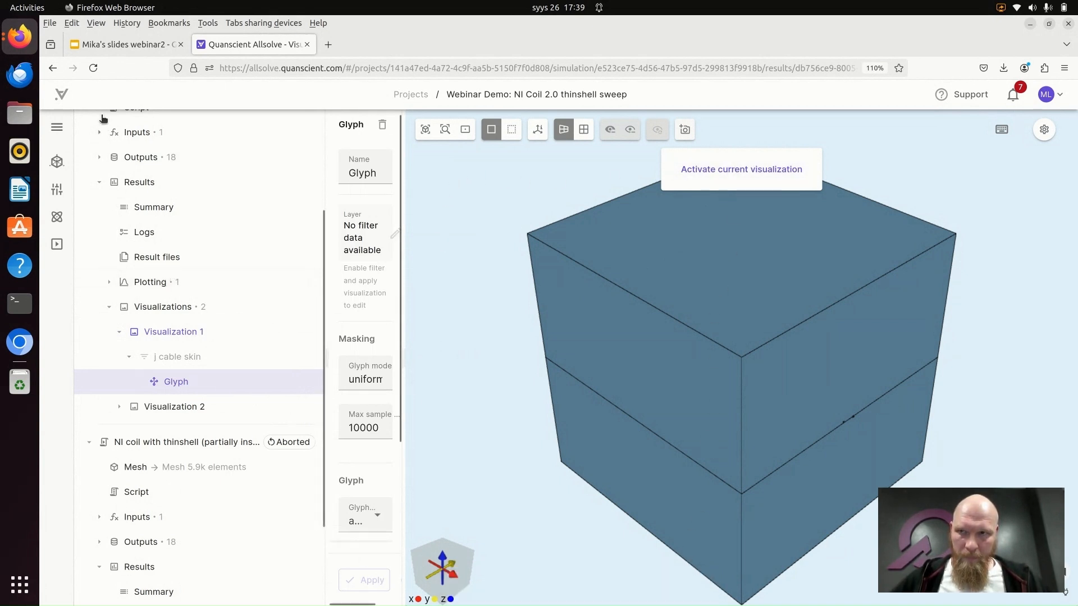
- Reload the project, activate Visualization 1 with the j cable skin Glyph selected, and examine the current density arrows on the coil
click(96, 70)
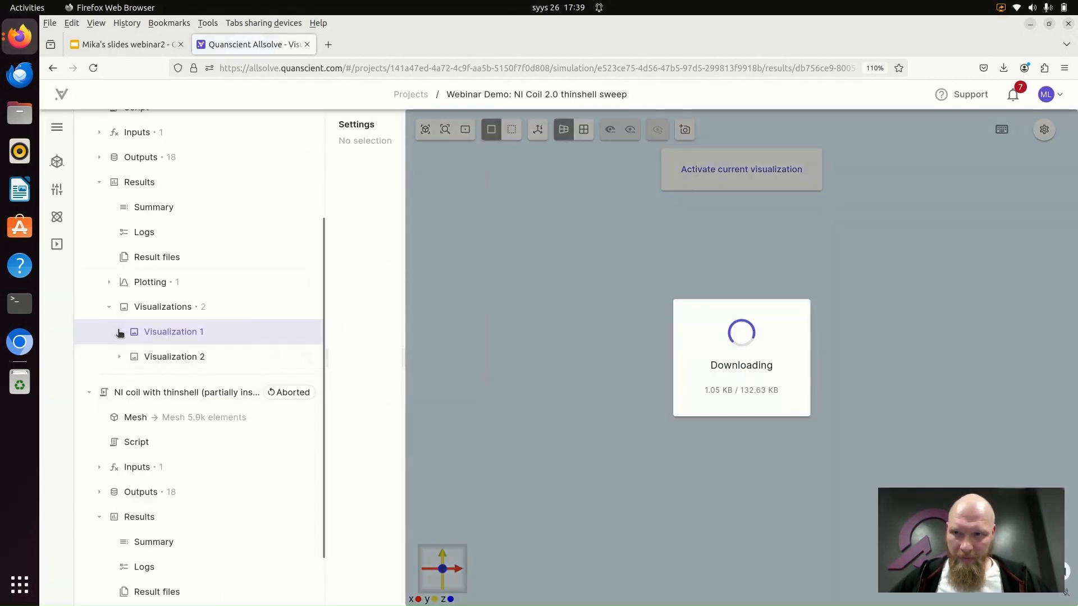
click(120, 332)
click(129, 357)
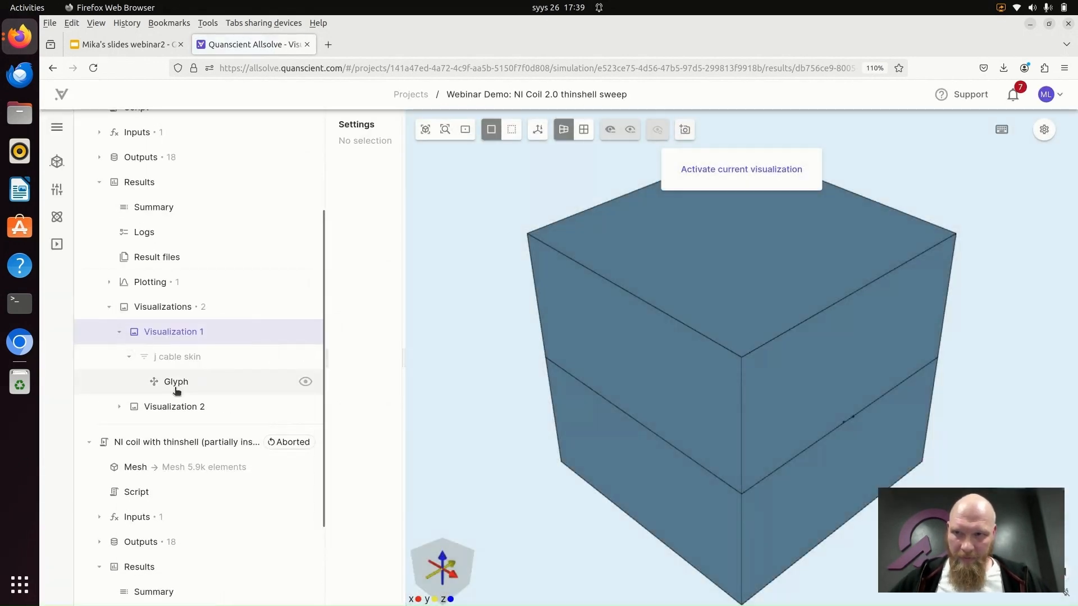
click(175, 382)
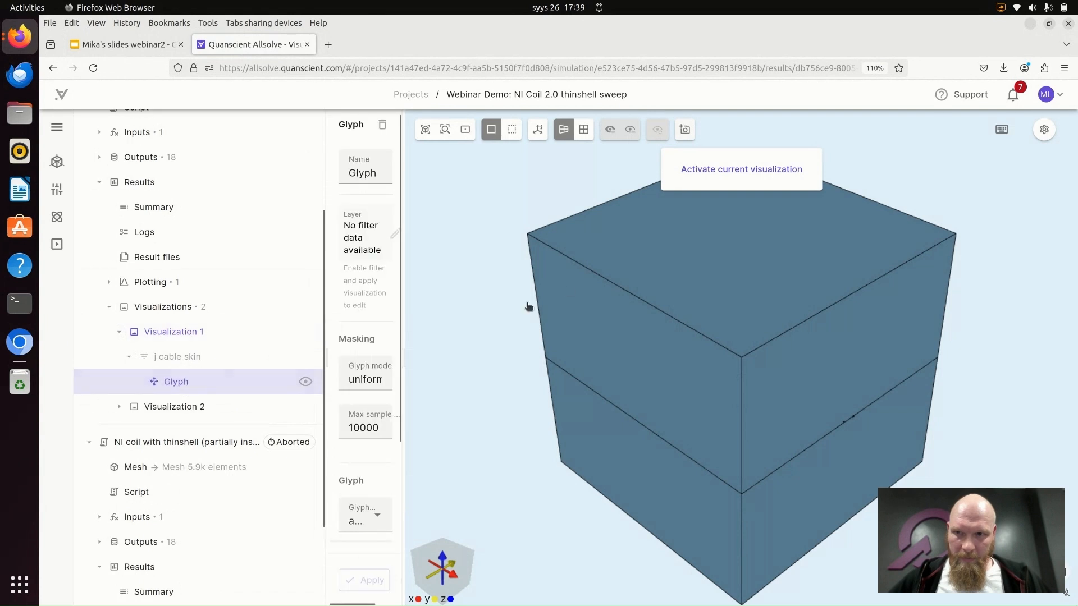
click(757, 170)
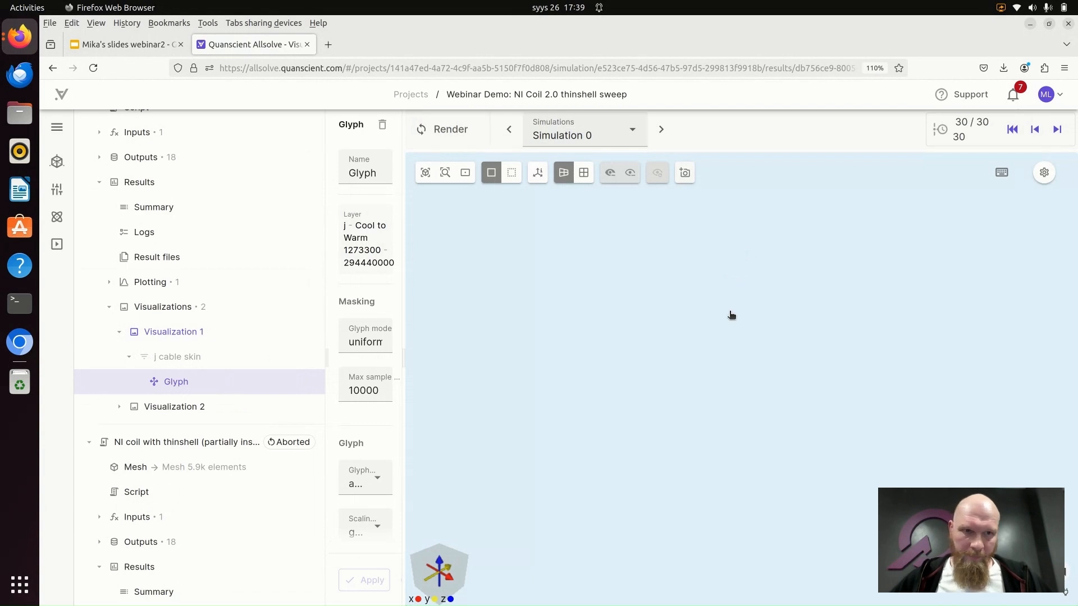
drag(726, 349, 748, 376)
scroll(748, 377, up, 6)
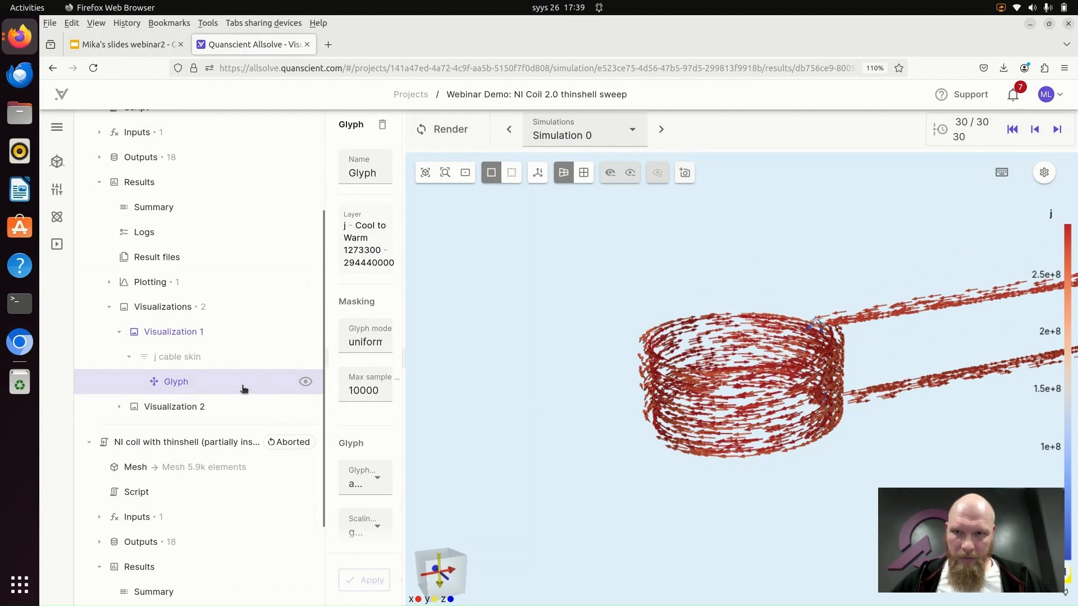
- Activate Visualization 2 with b cable skin in the original simulation and examine the magnetic field on the coil's cable surface
click(115, 406)
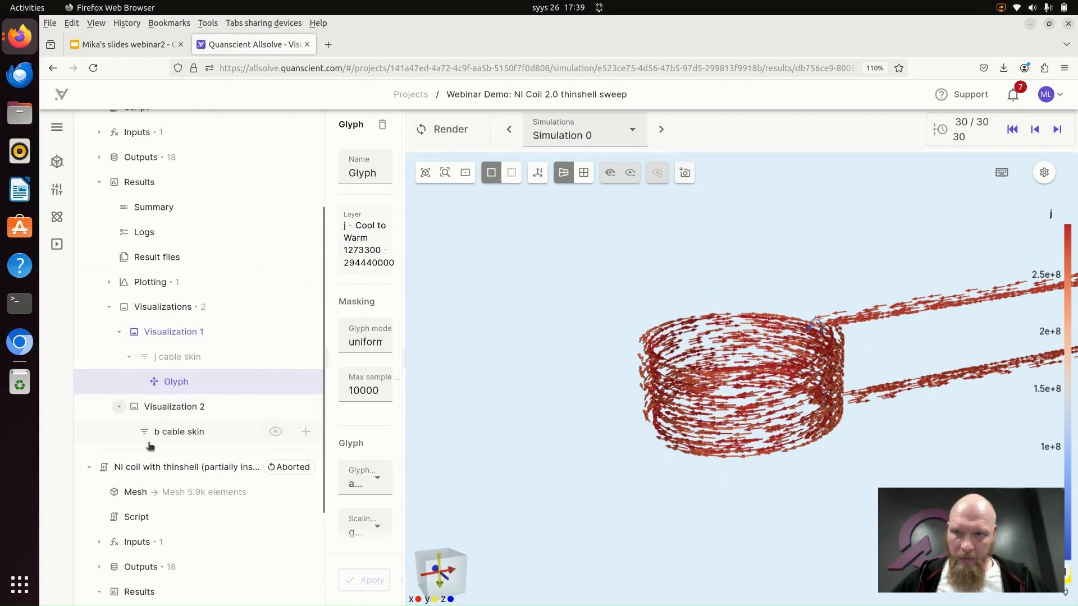
click(151, 432)
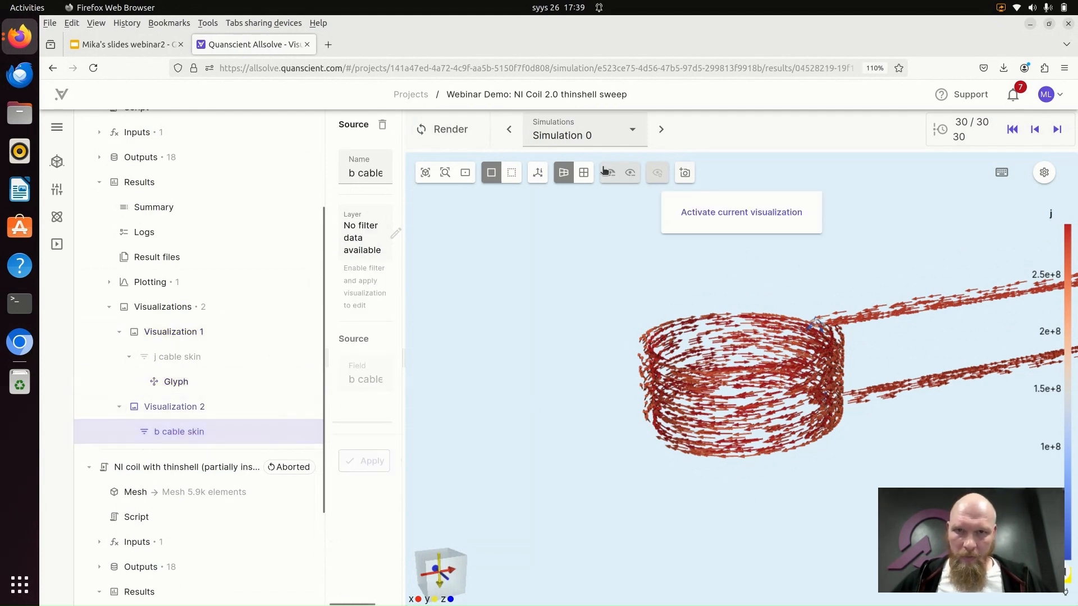
click(728, 218)
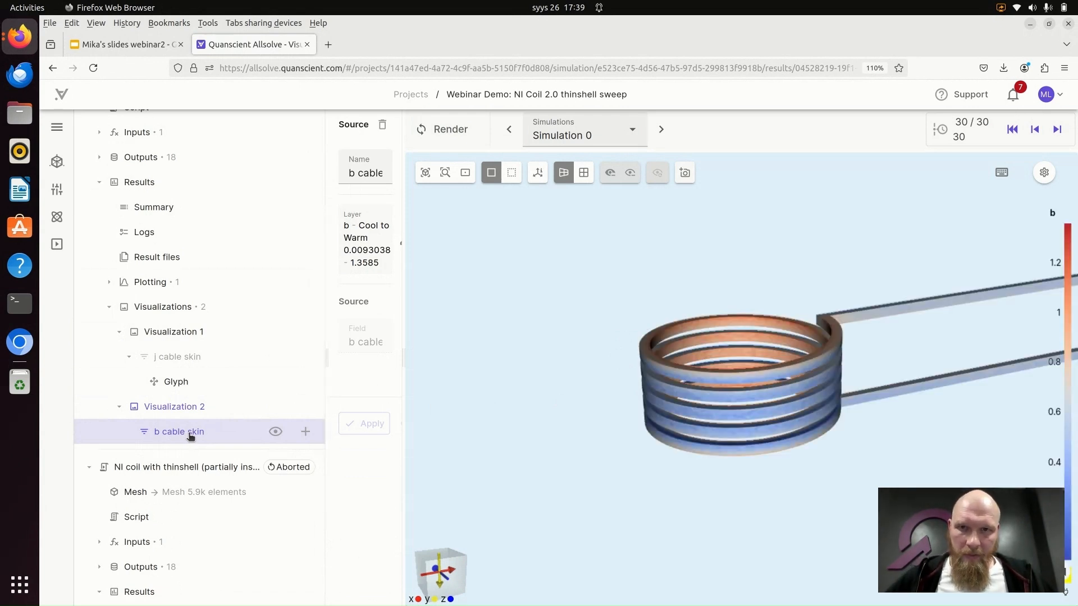
scroll(789, 418, up, 3)
drag(782, 389, 765, 428)
middle_drag(827, 418, 731, 420)
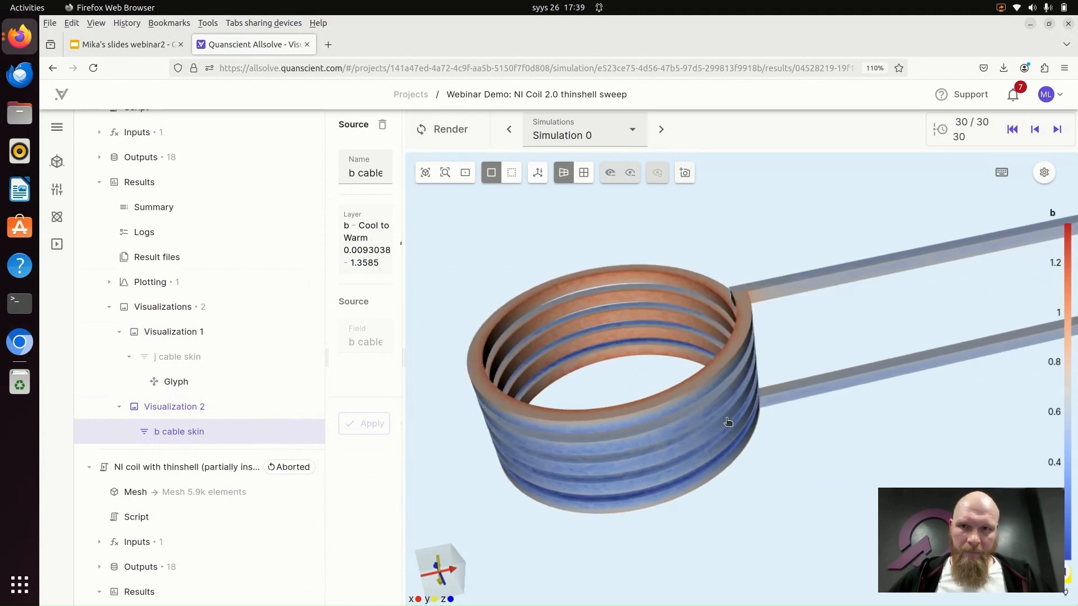